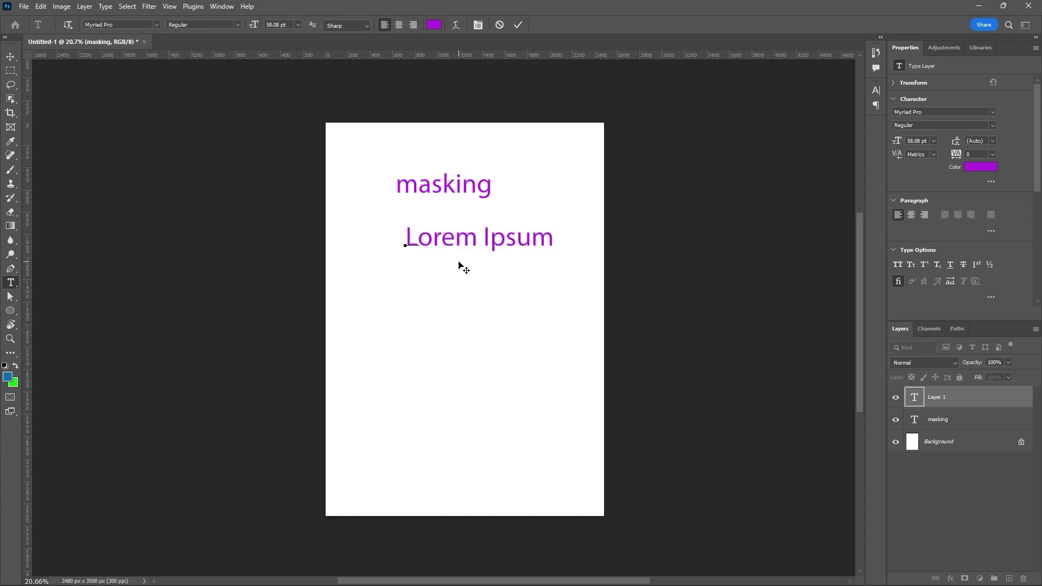
Enter "1. vector masking" as the first line of the list below the heading and start a second line numbered "2.".
text(1. layer mas)
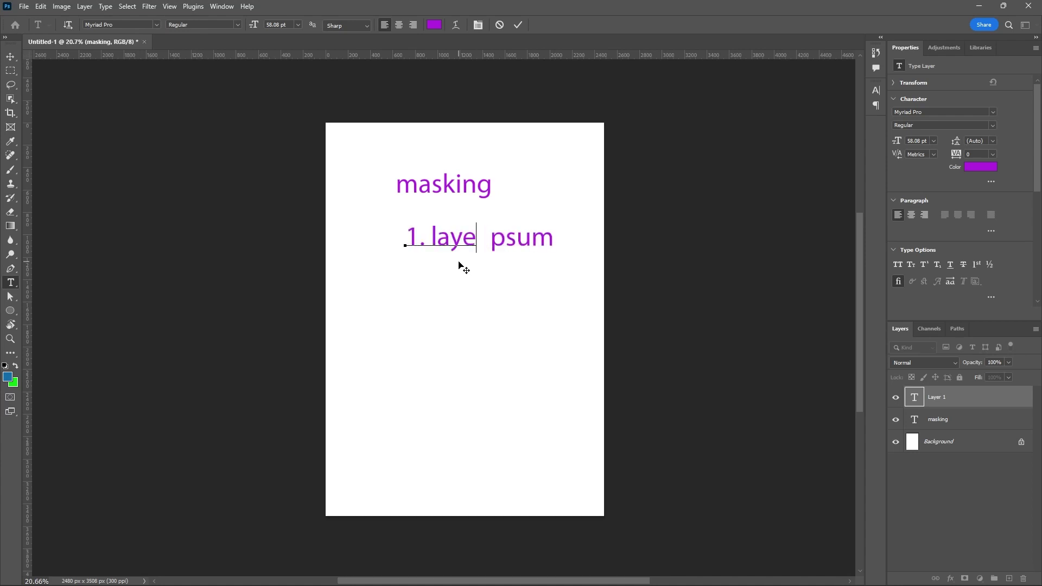
text(king )
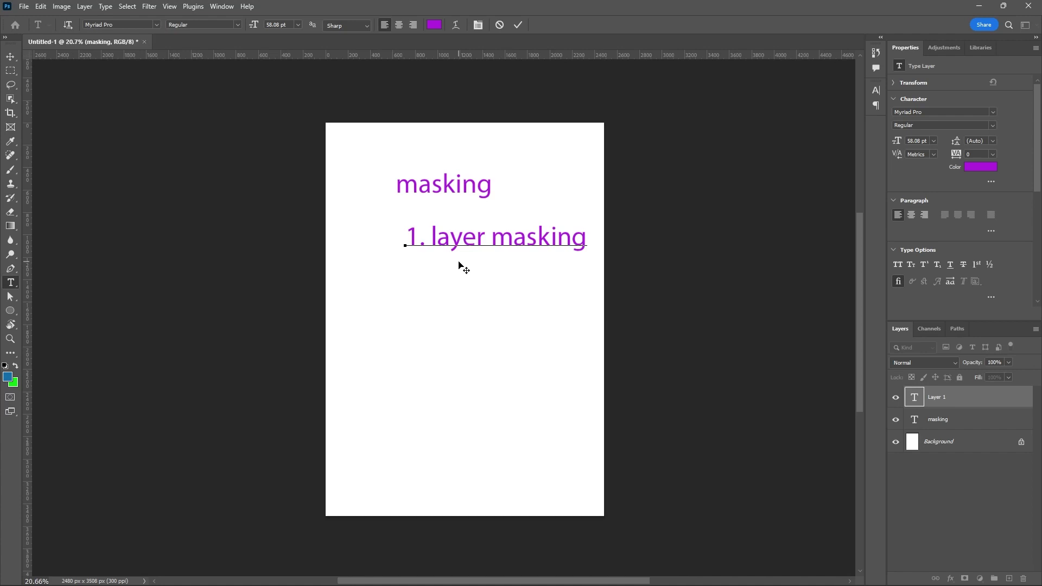
text(2.)
drag(484, 233, 431, 229)
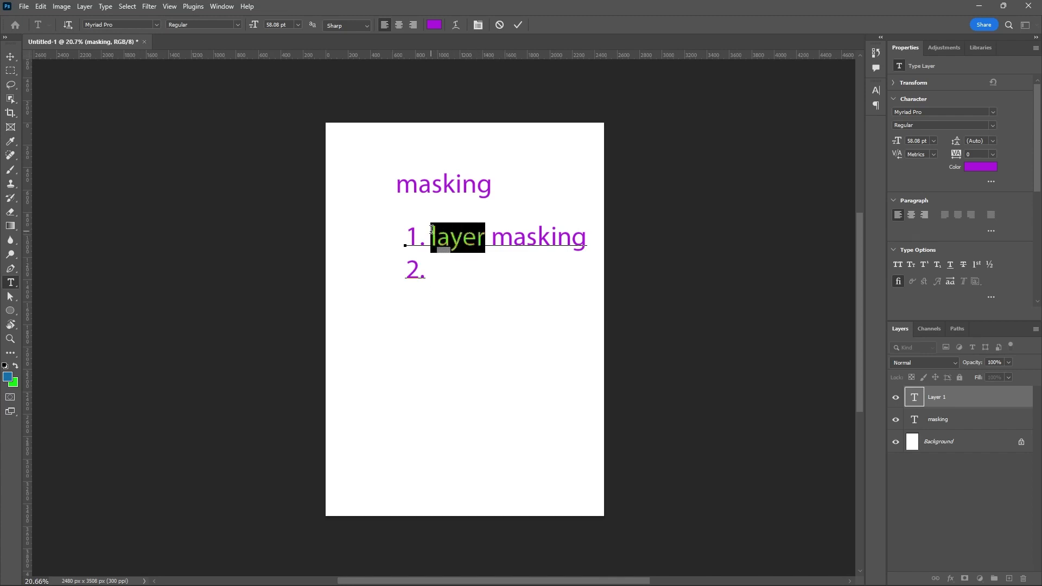
text(vecto)
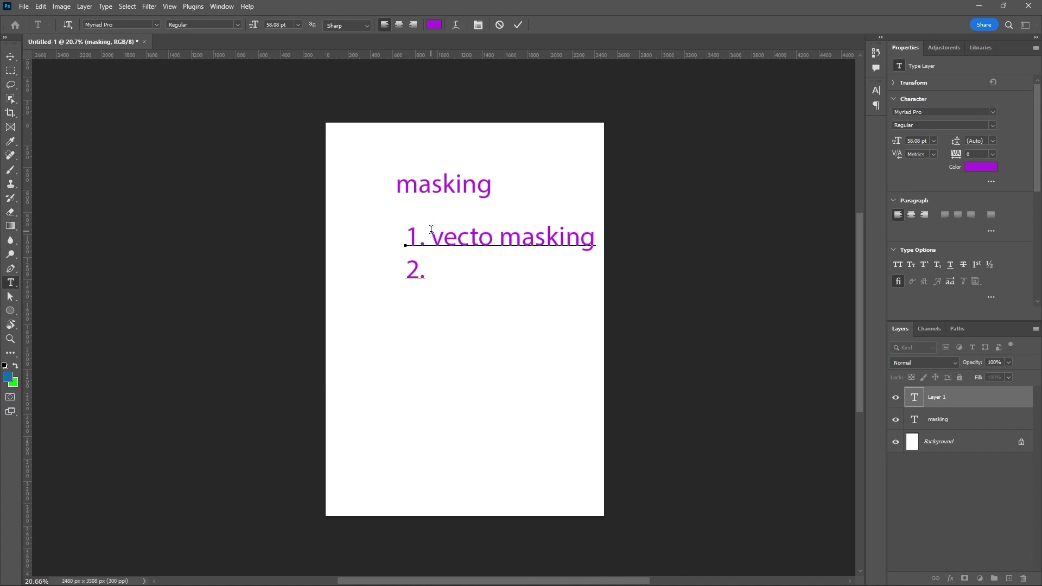
text(r)
Complete the list text with "2. layer masking" and "3. clipping masking", and commit the text layer.
click(434, 270)
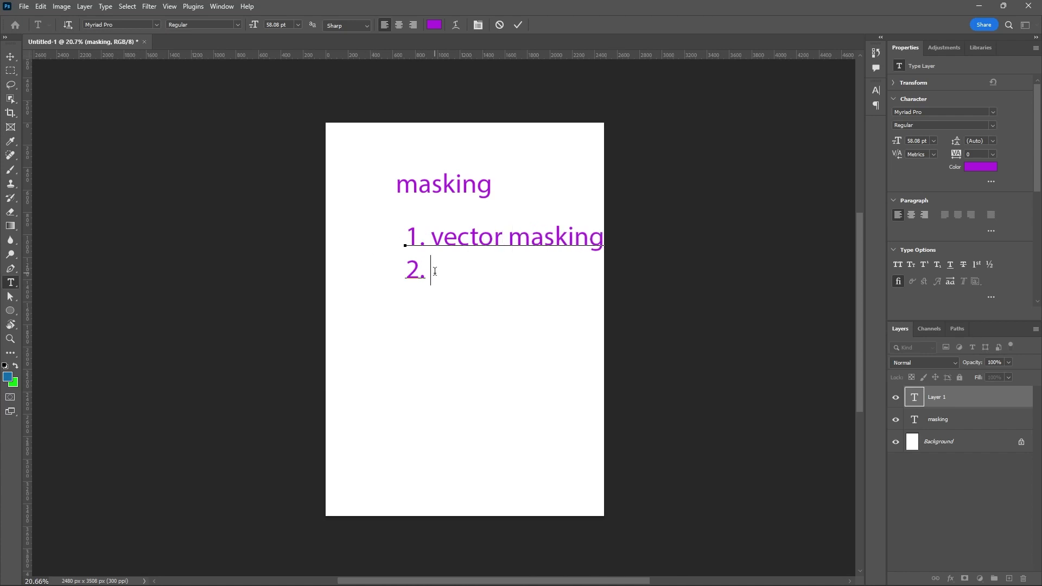
text(layer mas)
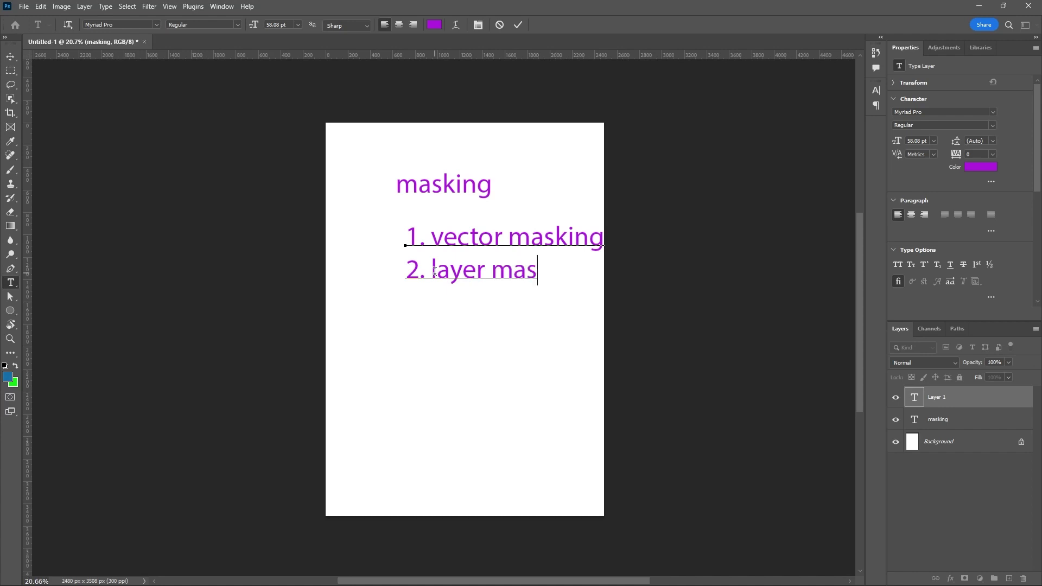
text(king)
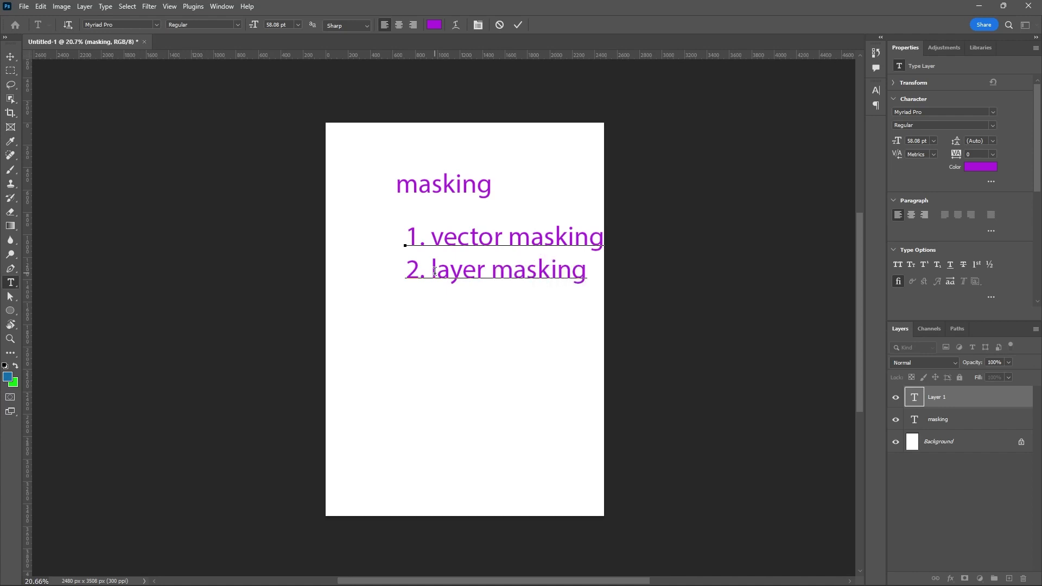
text(3. clip )
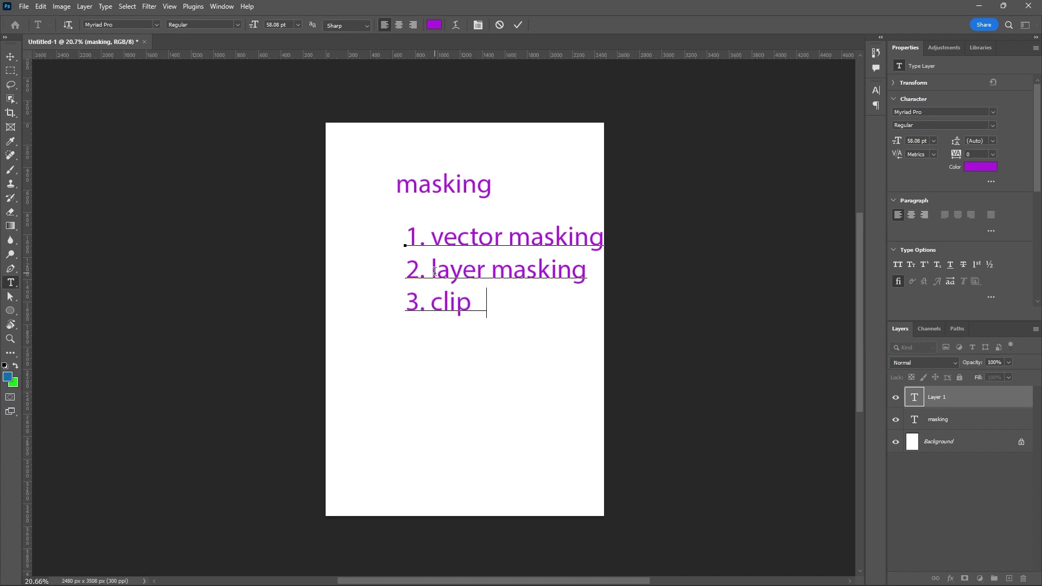
text(ping ma)
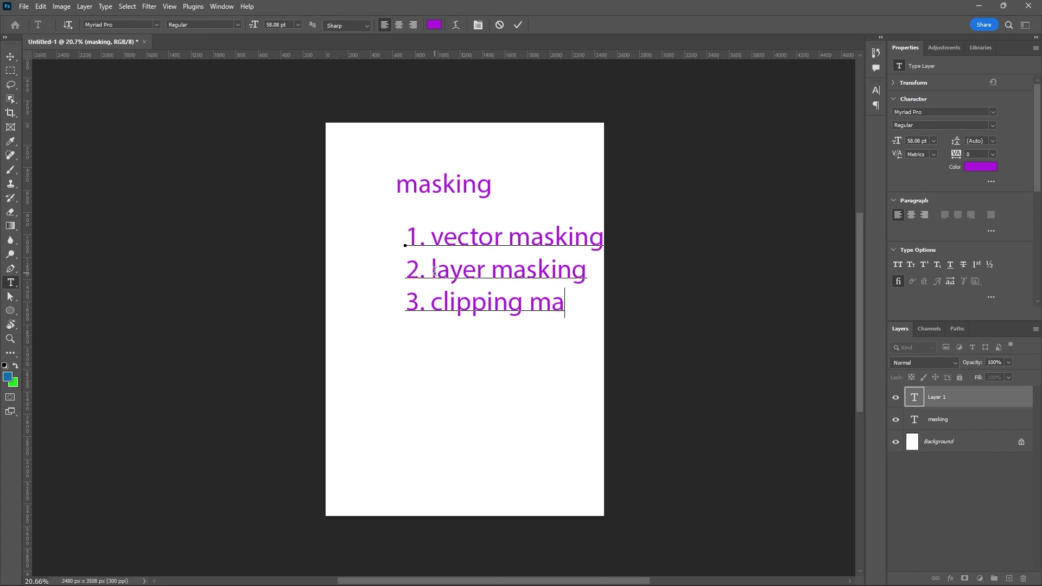
text(sking)
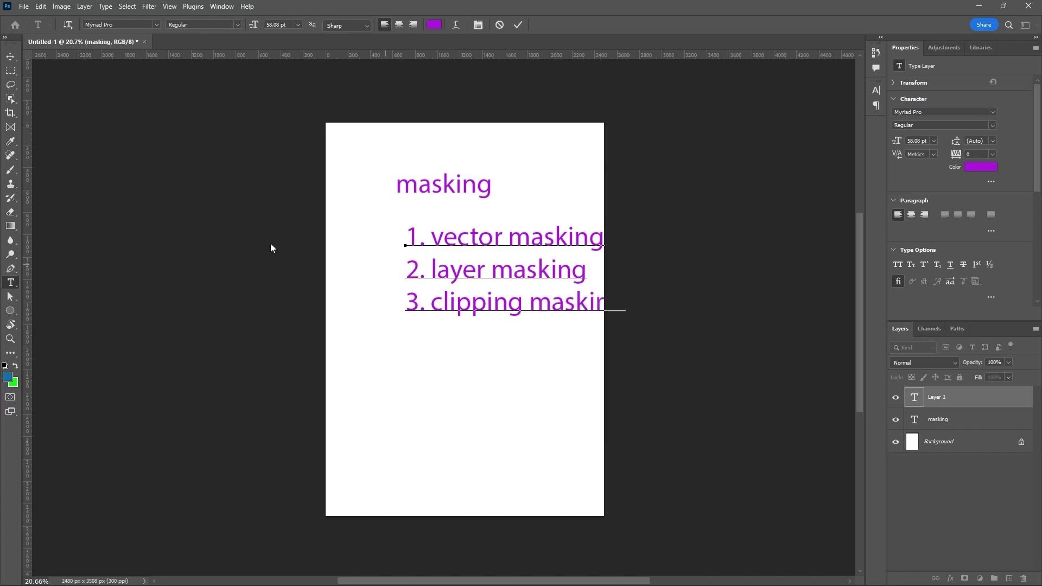
click(518, 25)
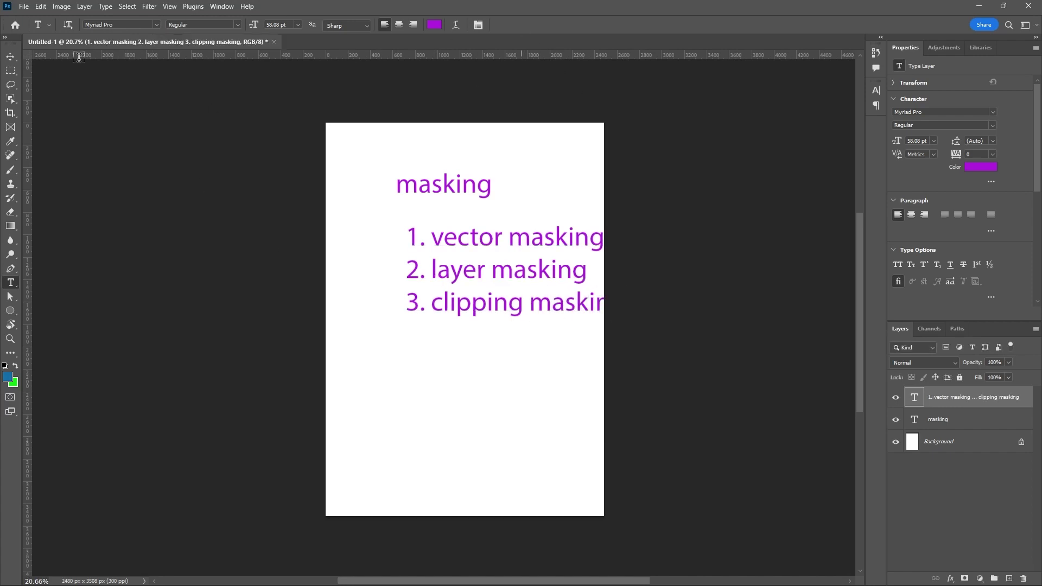
Scale the three-line list proportionally to about 46% and place it just below the "masking" heading, within the page.
click(10, 57)
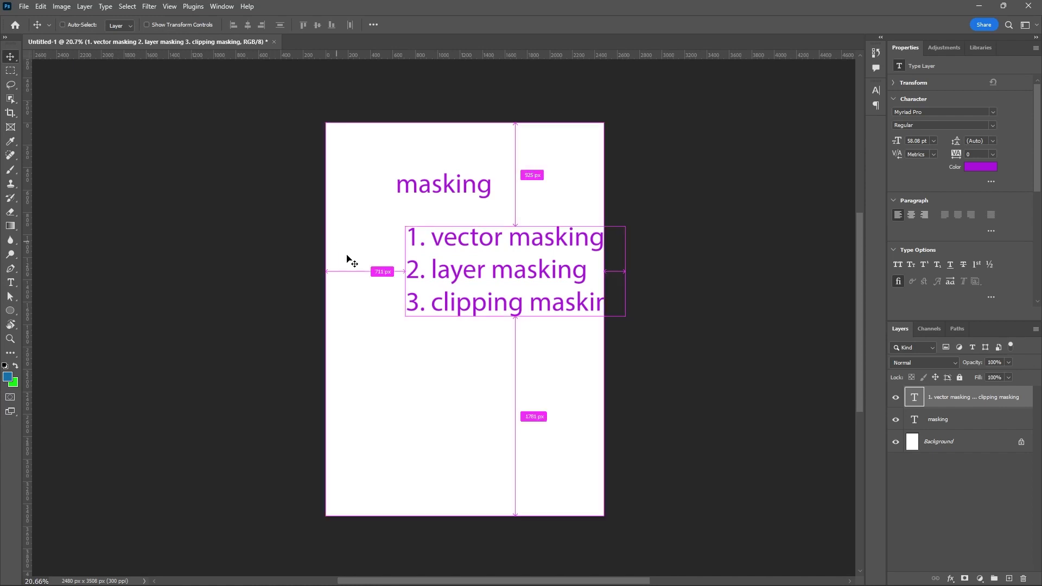
key(ctrl+t)
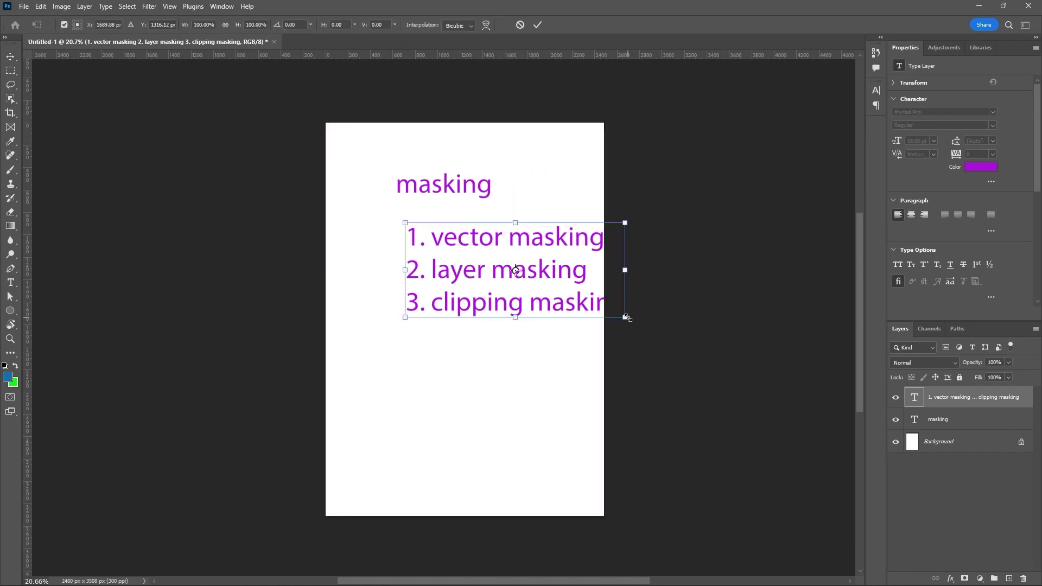
drag(625, 317, 556, 281)
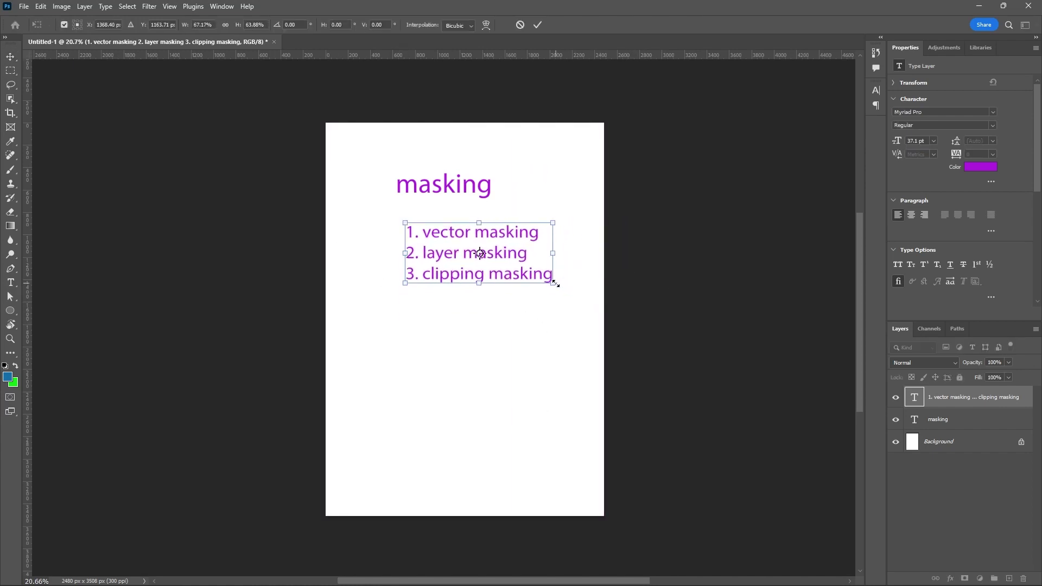
key(ctrl+z)
drag(625, 317, 466, 228)
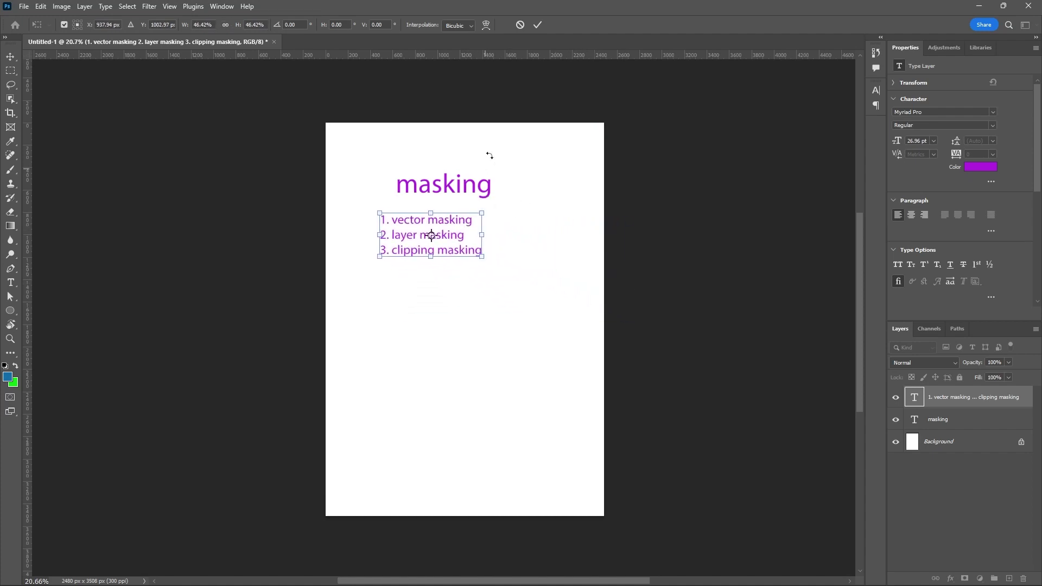
click(537, 24)
Move the "masking" heading to line up with the list's left edge and recolour its text red (#f61222).
drag(429, 189, 412, 188)
double_click(412, 189)
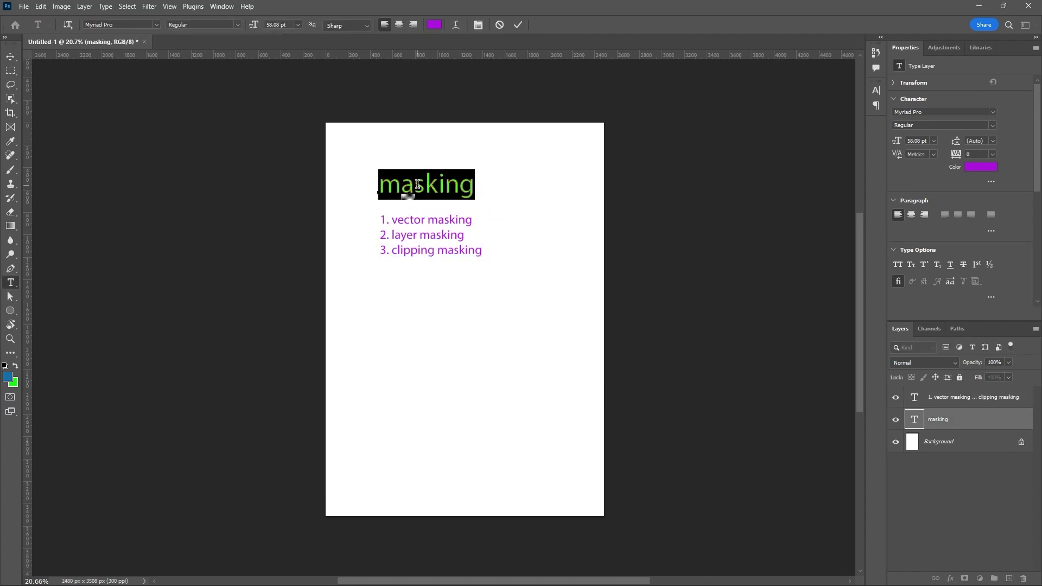
click(435, 25)
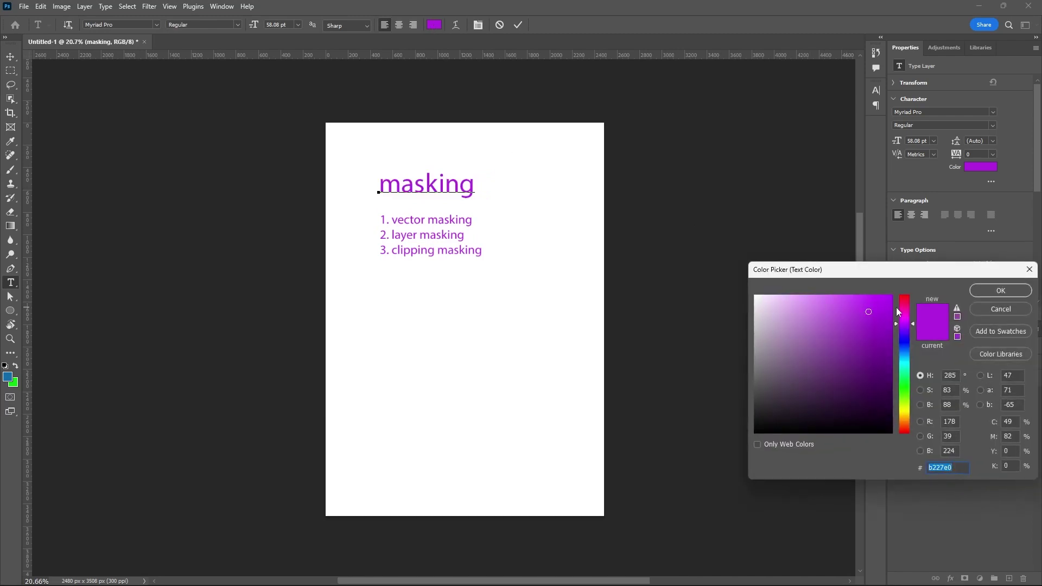
click(898, 298)
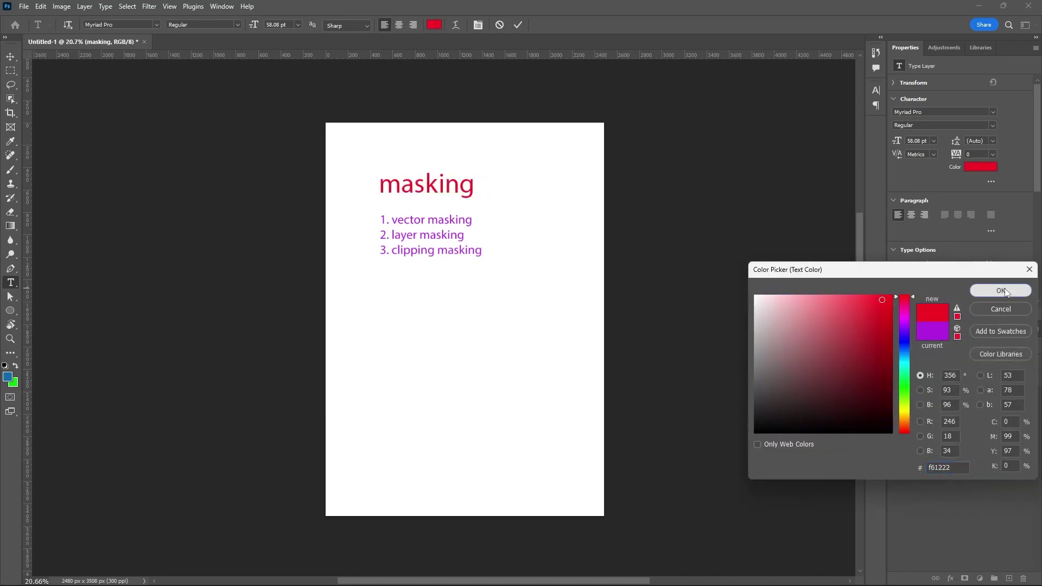
click(1001, 290)
click(517, 26)
key(v)
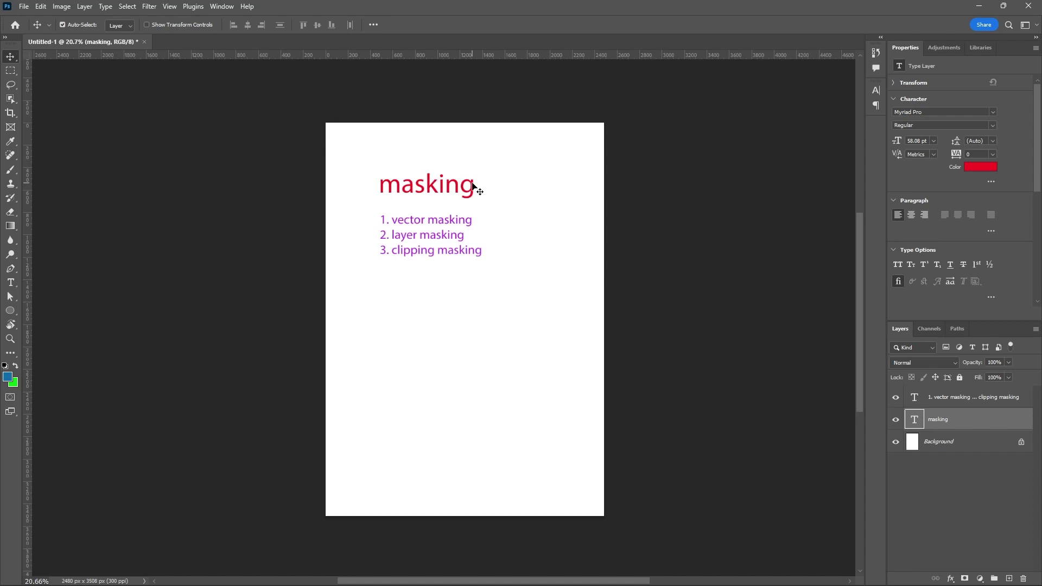
Recolour the text of the three-line masking list light blue (#2787e0).
scroll(473, 186, up, 1)
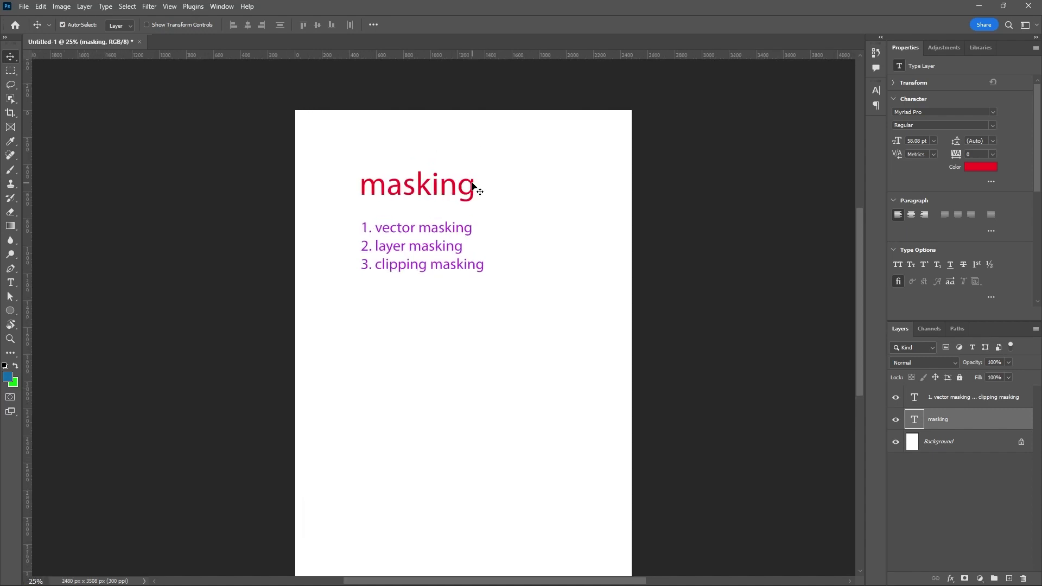
double_click(446, 231)
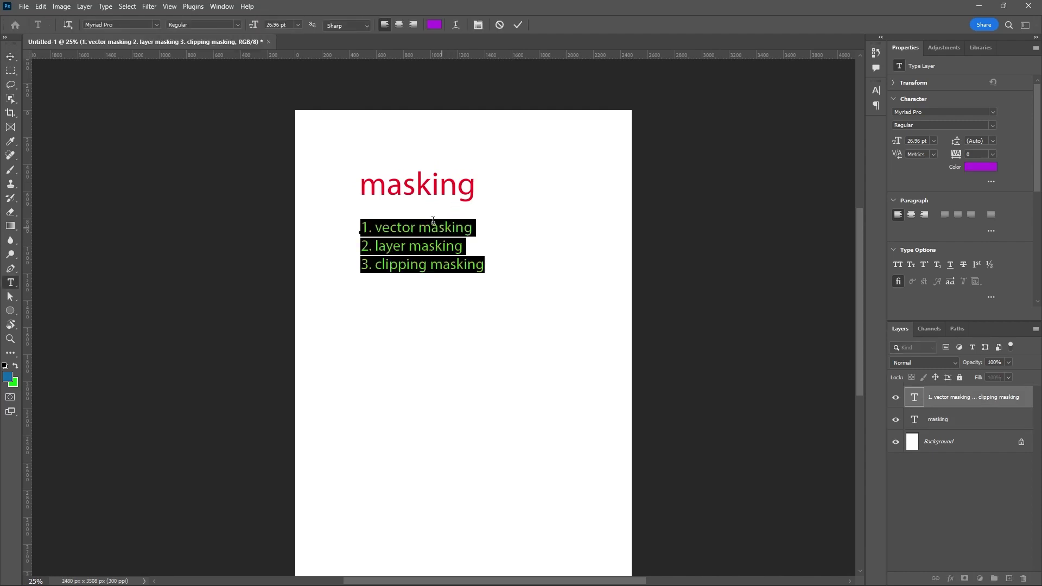
click(436, 25)
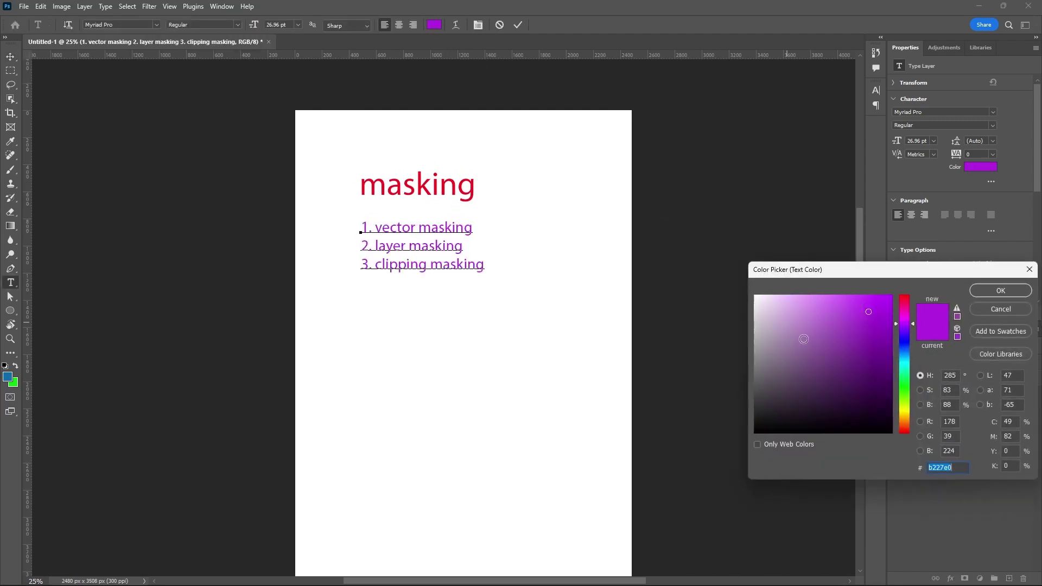
click(903, 354)
click(903, 347)
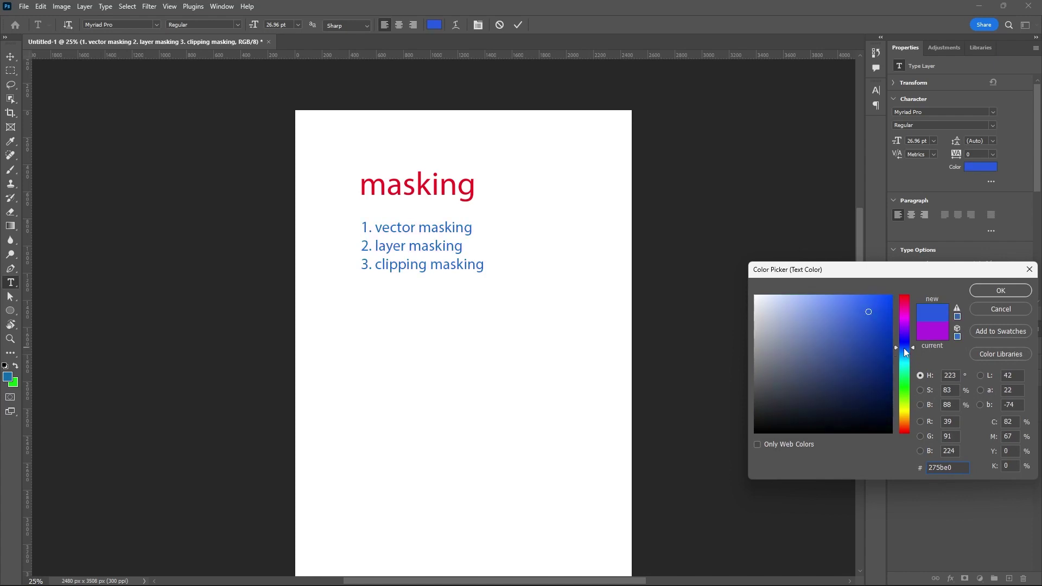
click(903, 352)
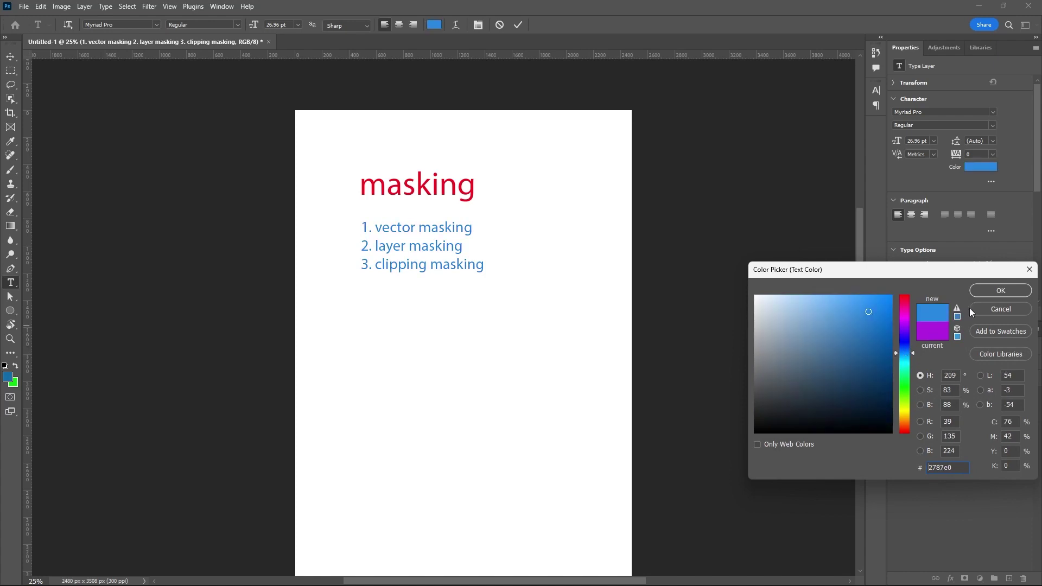
click(1000, 290)
click(518, 25)
key(v)
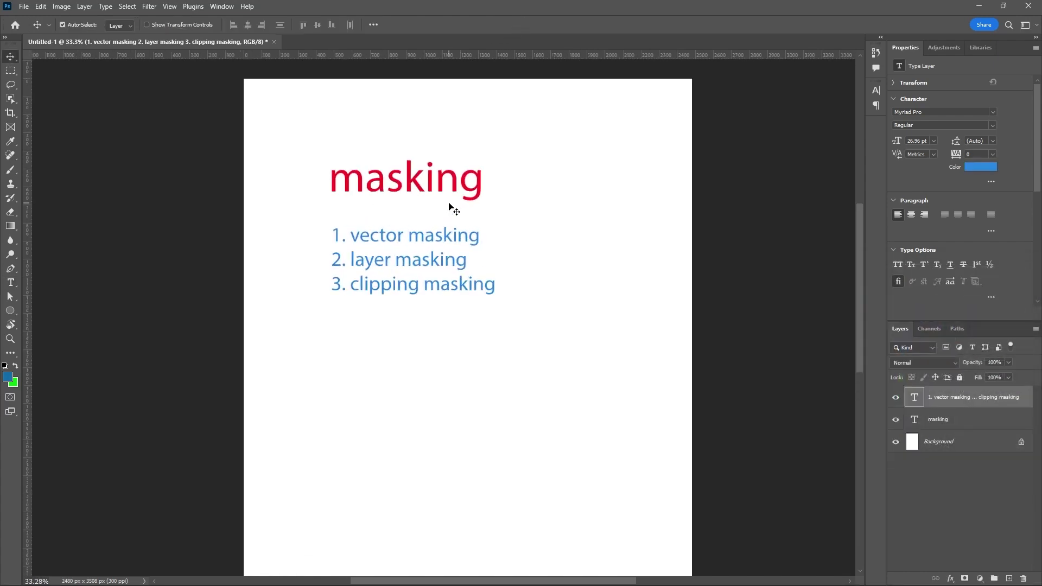
scroll(449, 206, up, 3)
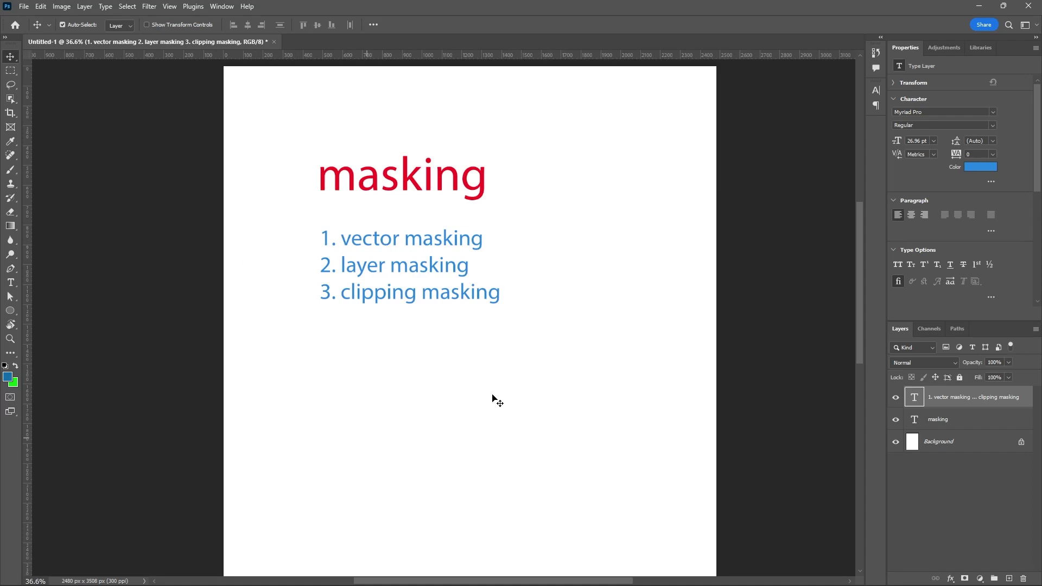
Open the image unnamed (1).jpg from the LATEST PICTURES folder on the Desktop as a separate document.
click(24, 8)
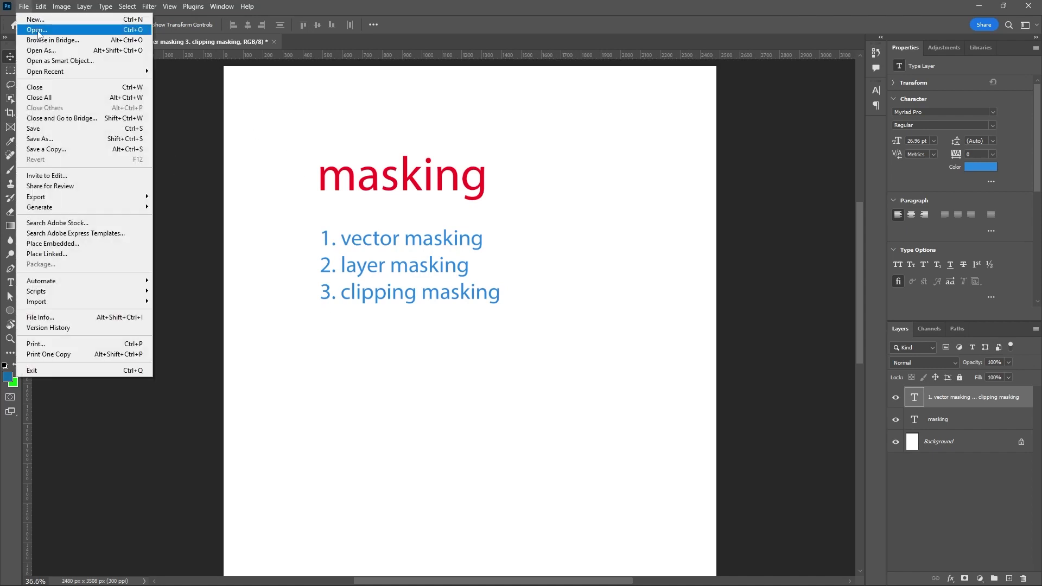
click(38, 30)
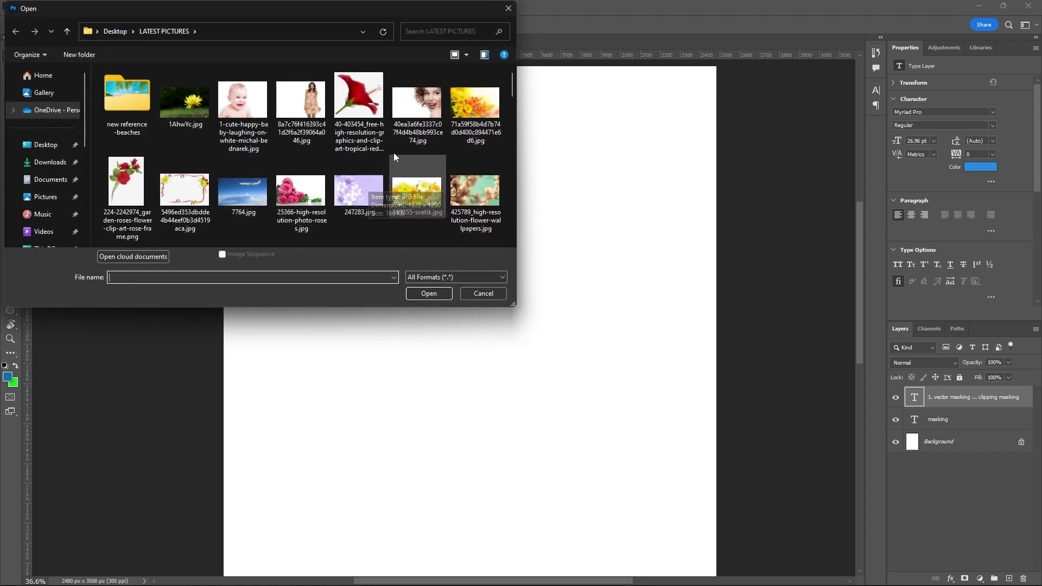
scroll(396, 151, down, 5)
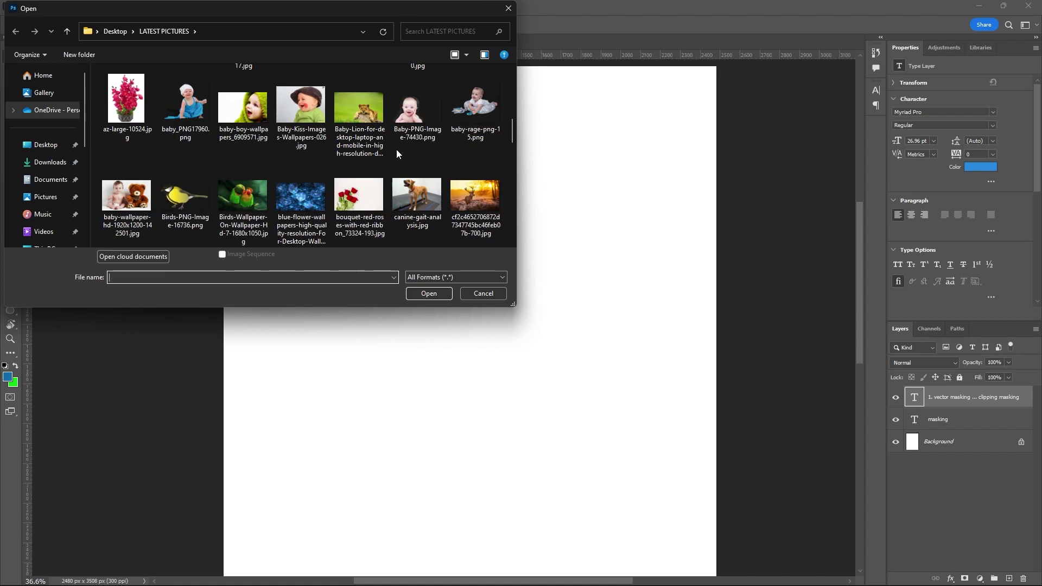
scroll(396, 149, down, 8)
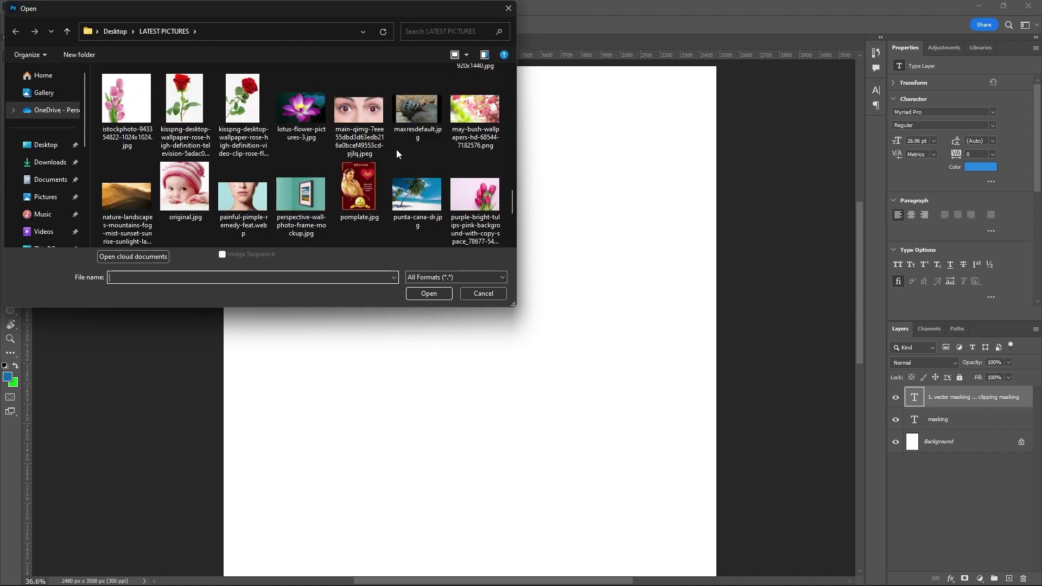
scroll(396, 154, down, 3)
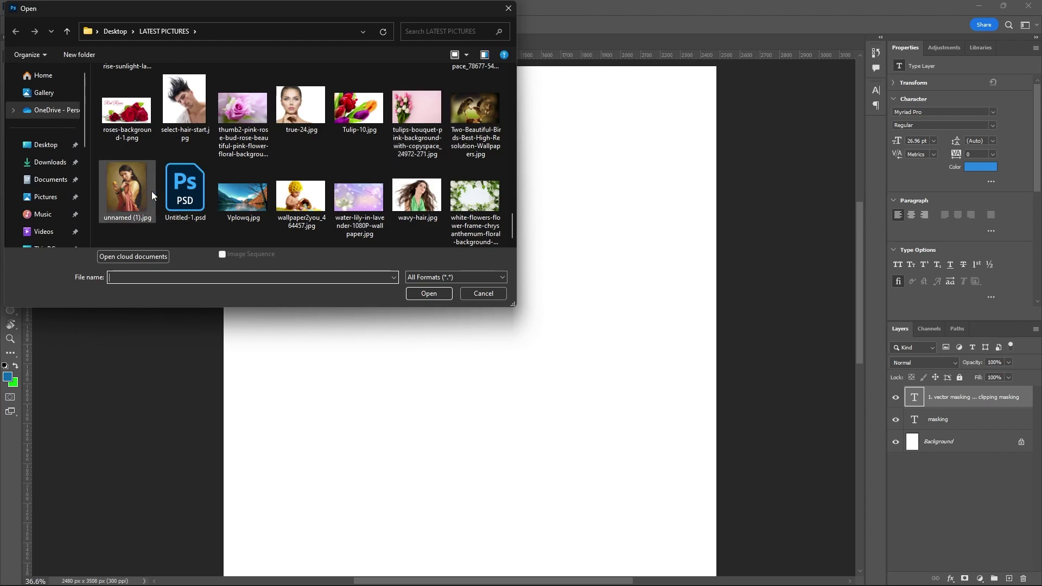
click(133, 196)
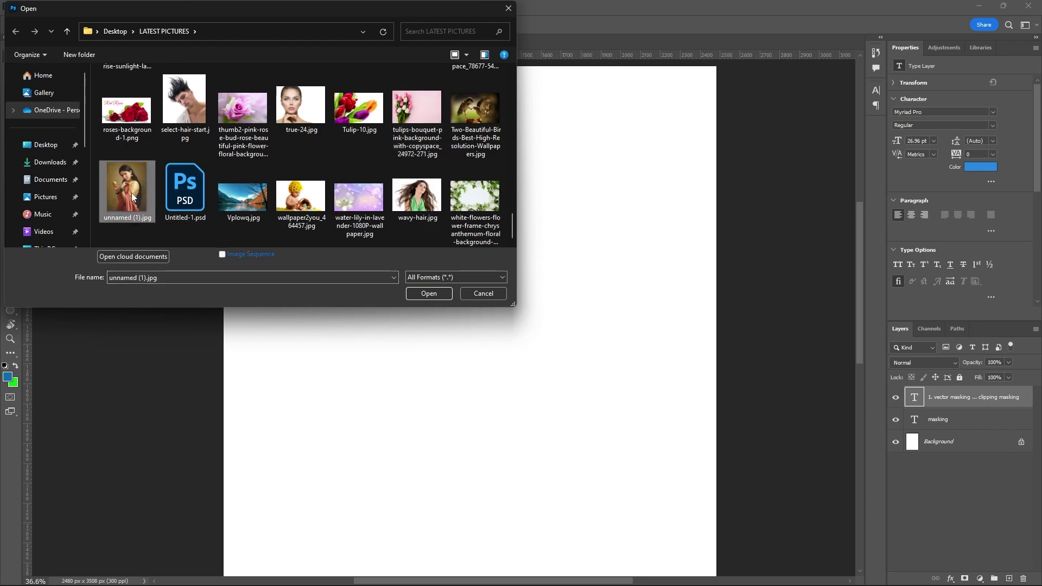
click(429, 294)
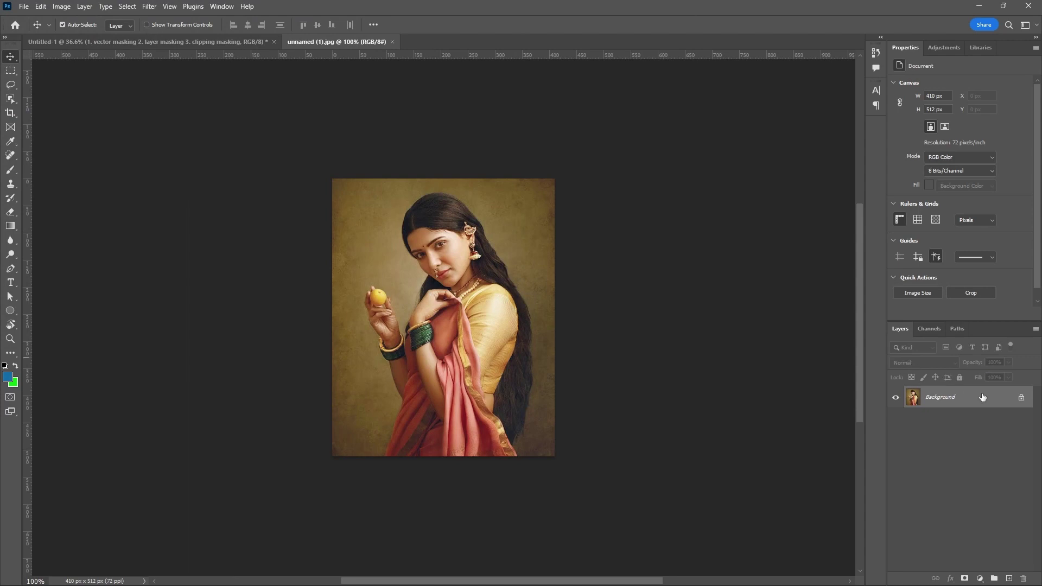
Unlock the portrait photo's Background layer to convert it into a regular editable layer.
click(1020, 400)
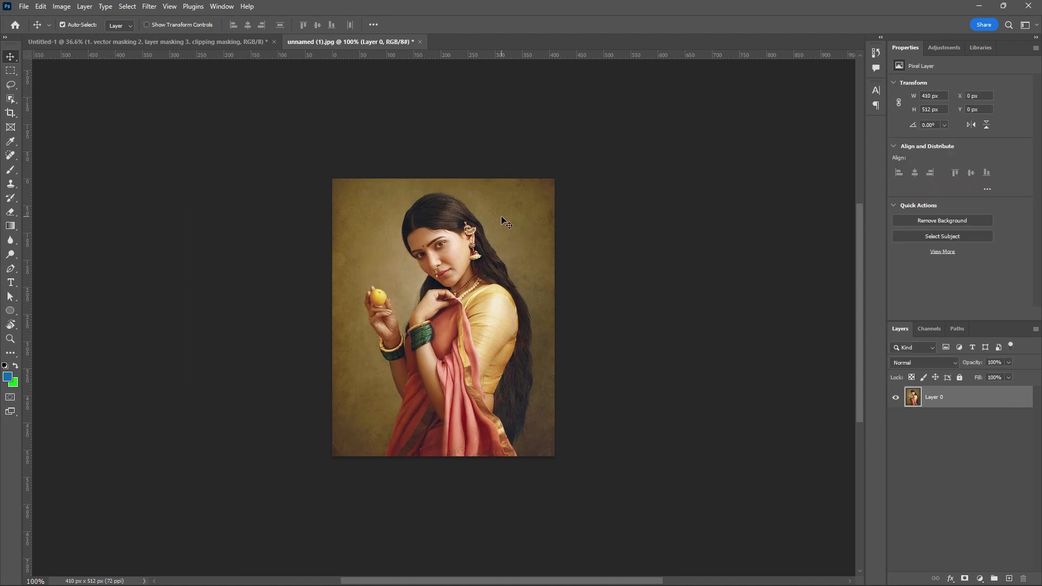
scroll(500, 221, up, 3)
scroll(434, 182, down, 2)
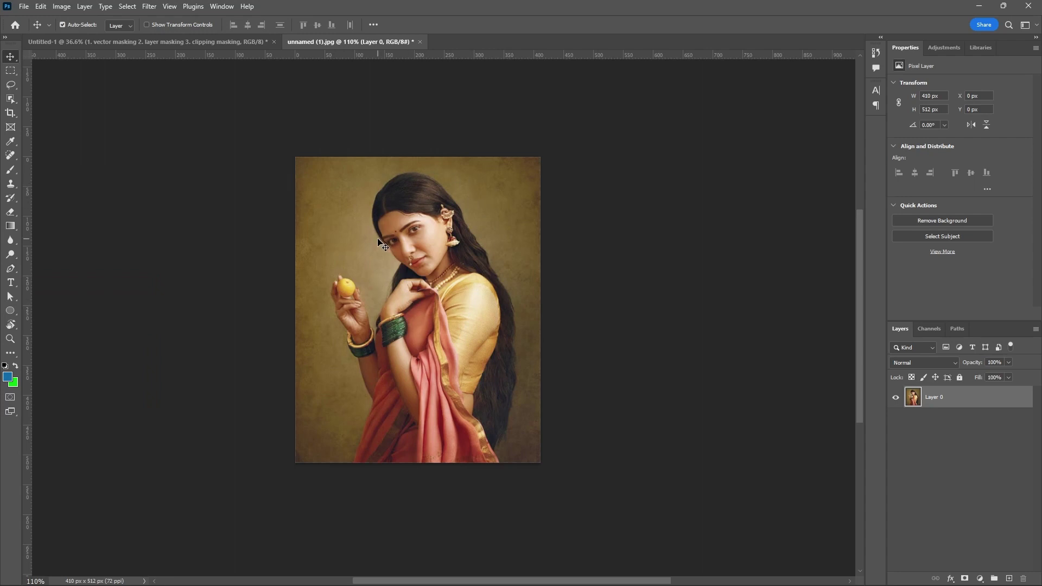
Draw a circular path about 226 px in diameter around the woman's head with the Ellipse tool in Path mode.
click(11, 310)
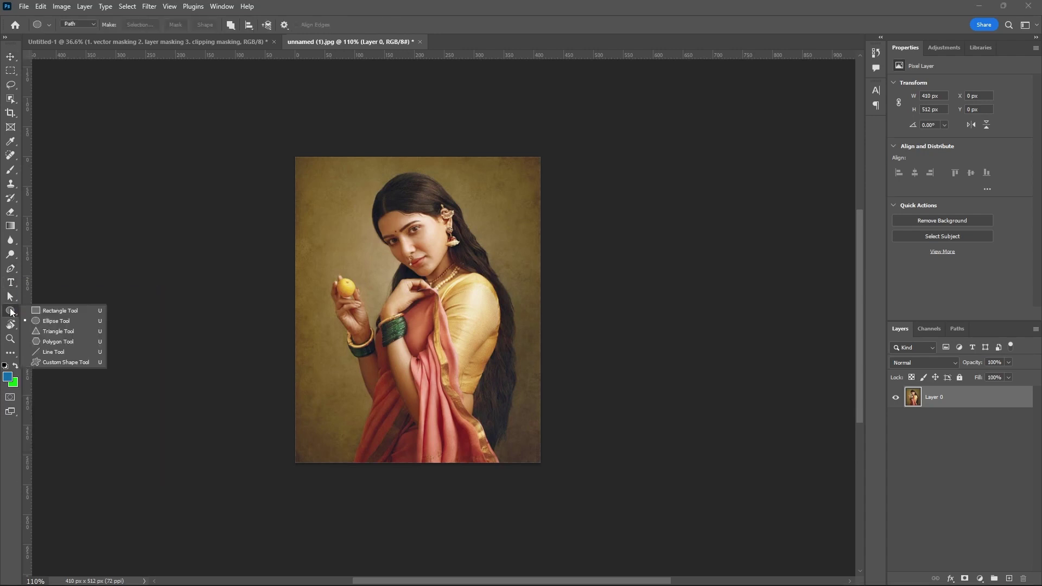
click(55, 322)
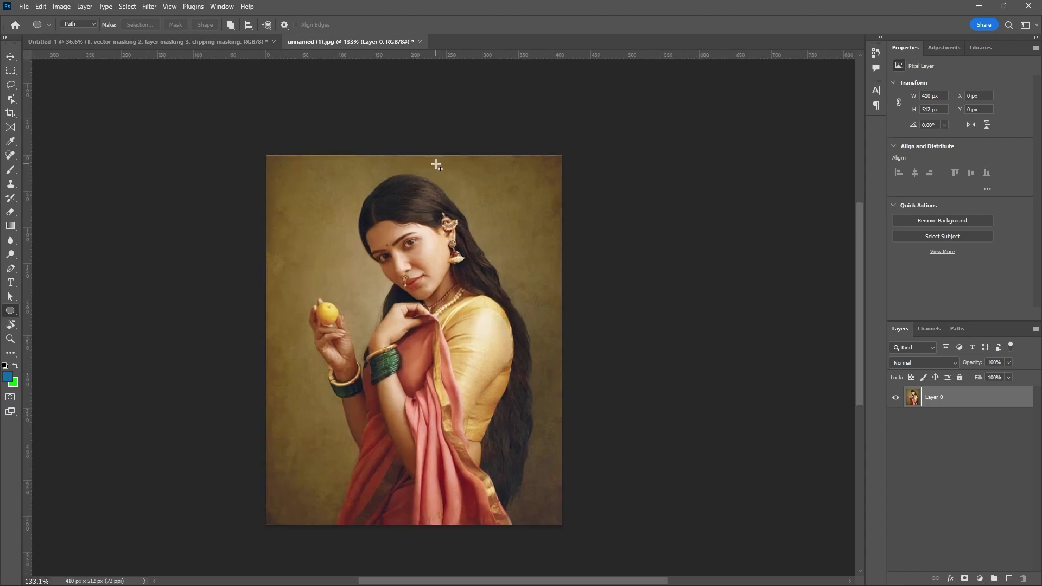
scroll(434, 165, up, 2)
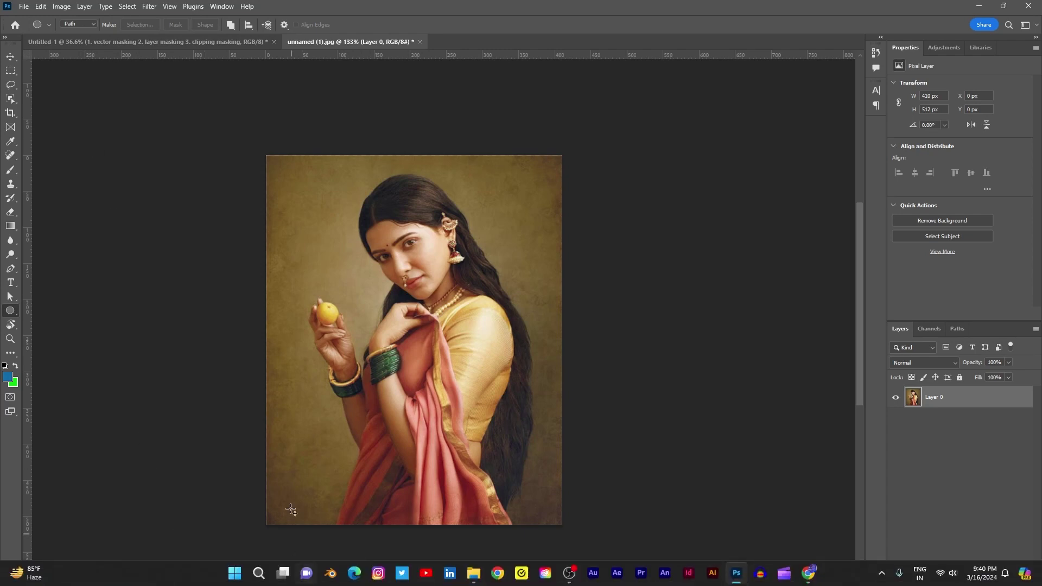
click(93, 24)
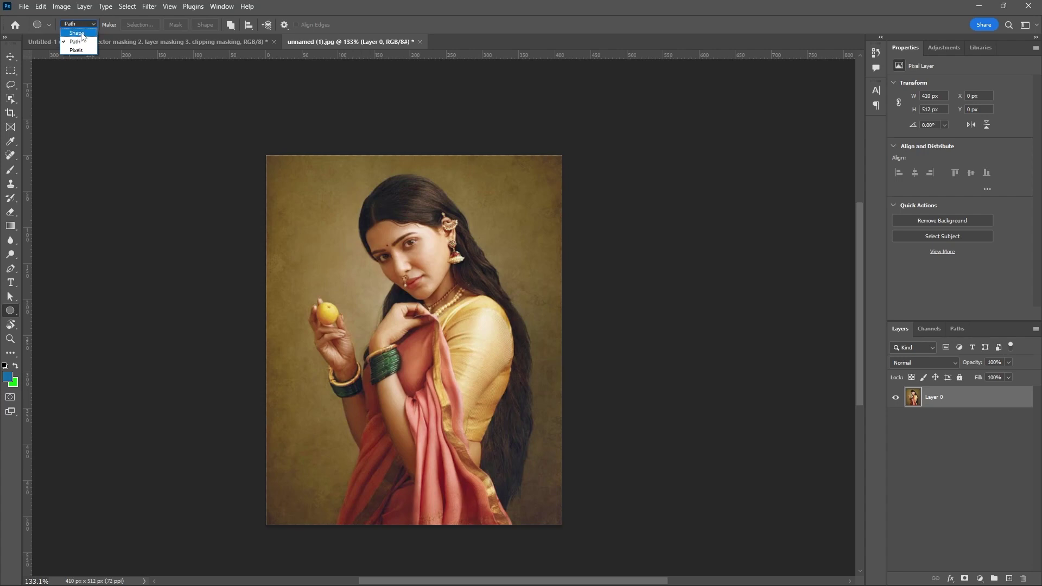
click(81, 33)
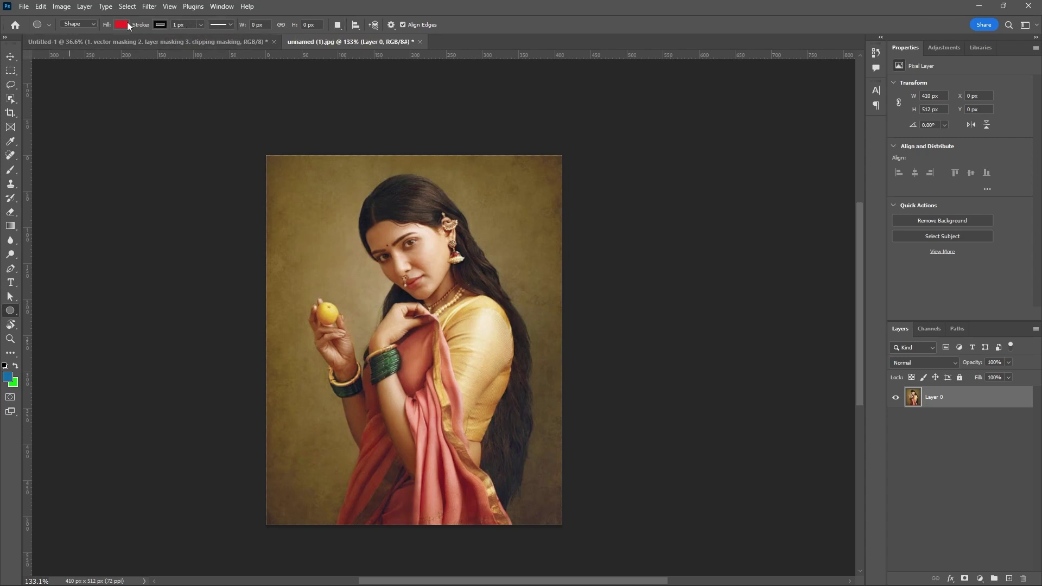
click(93, 24)
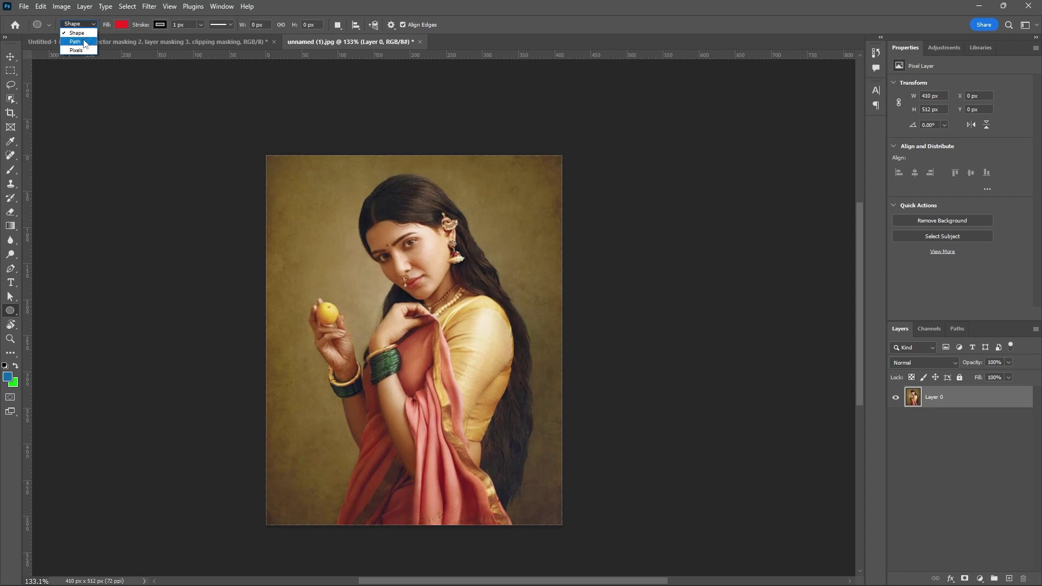
click(76, 40)
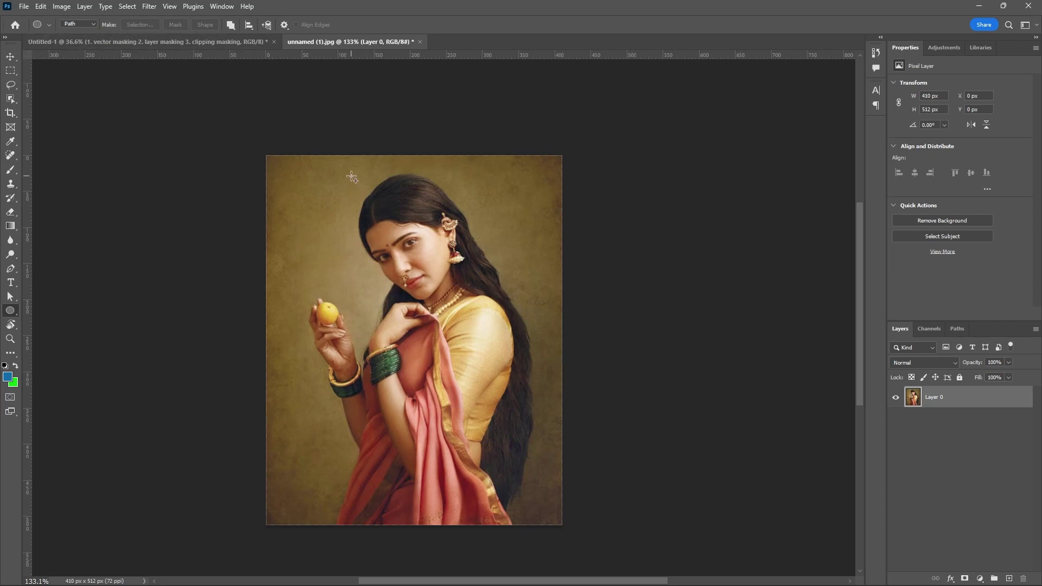
drag(338, 168, 501, 387)
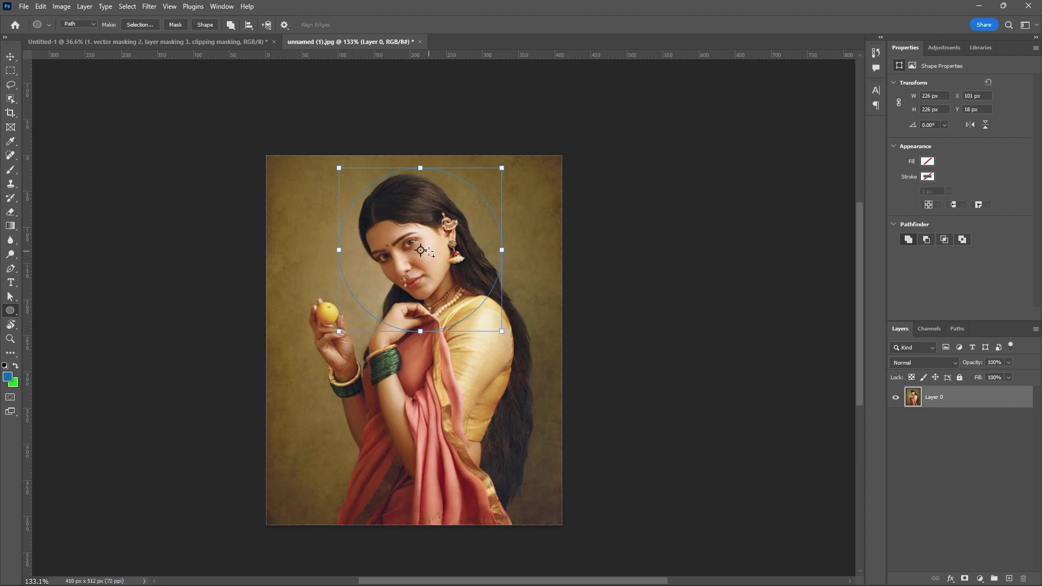
click(12, 58)
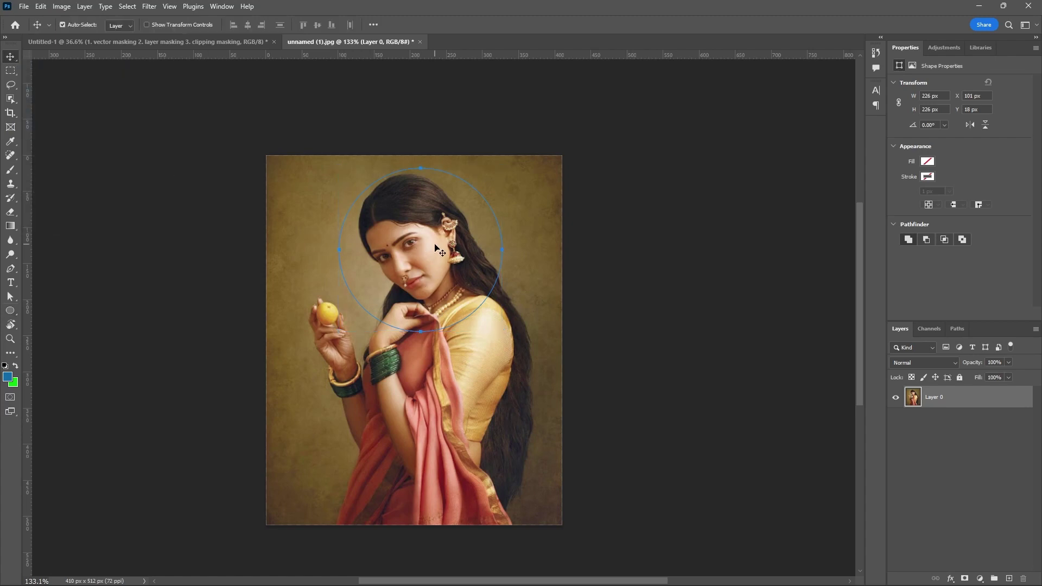
drag(431, 245, 389, 245)
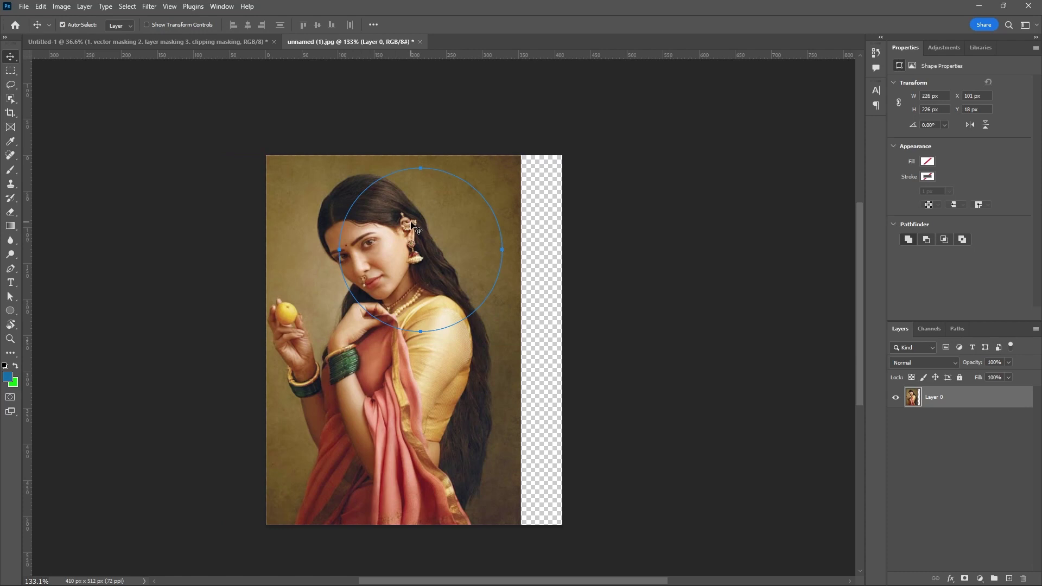
key(ctrl+z)
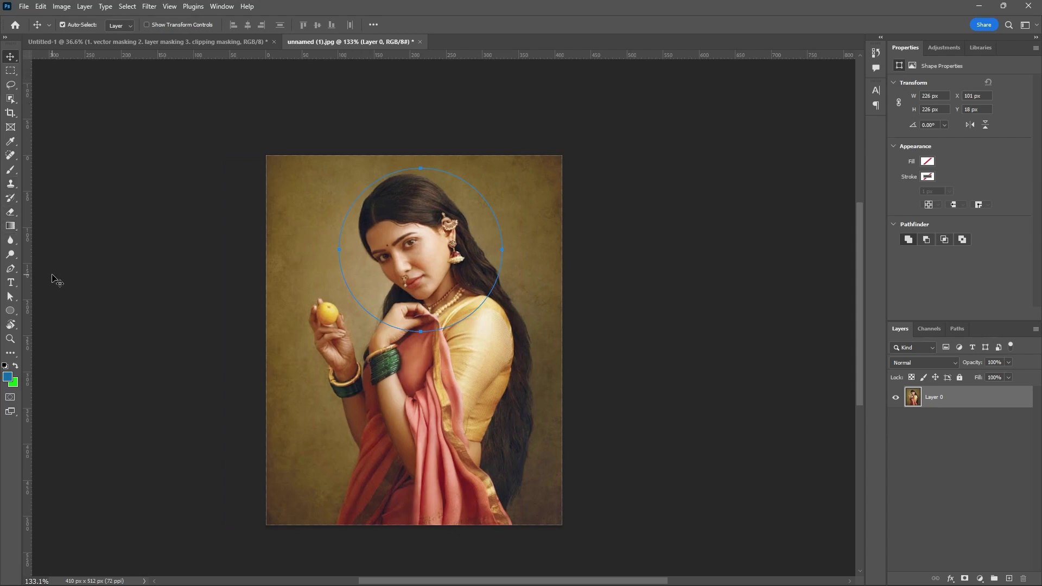
Reposition the circular path around the face to X 85 px, Y 9 px with the Path Selection tool.
click(11, 297)
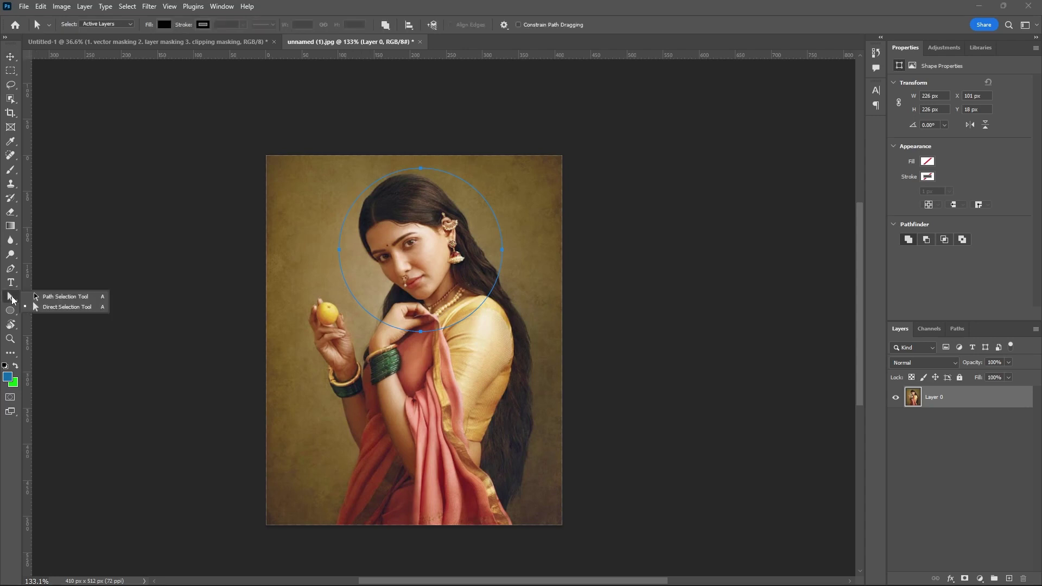
click(63, 297)
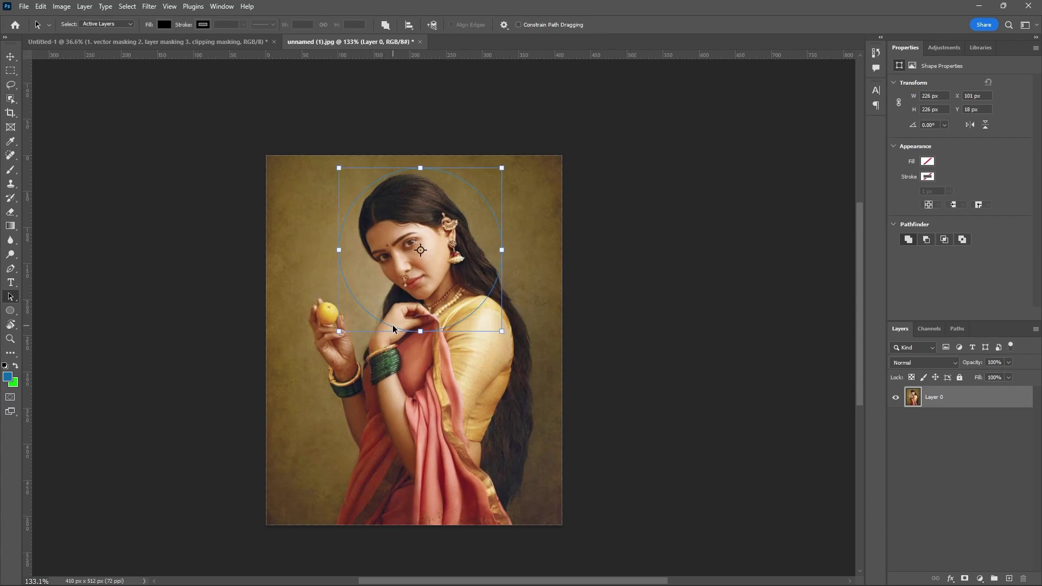
drag(401, 319, 374, 321)
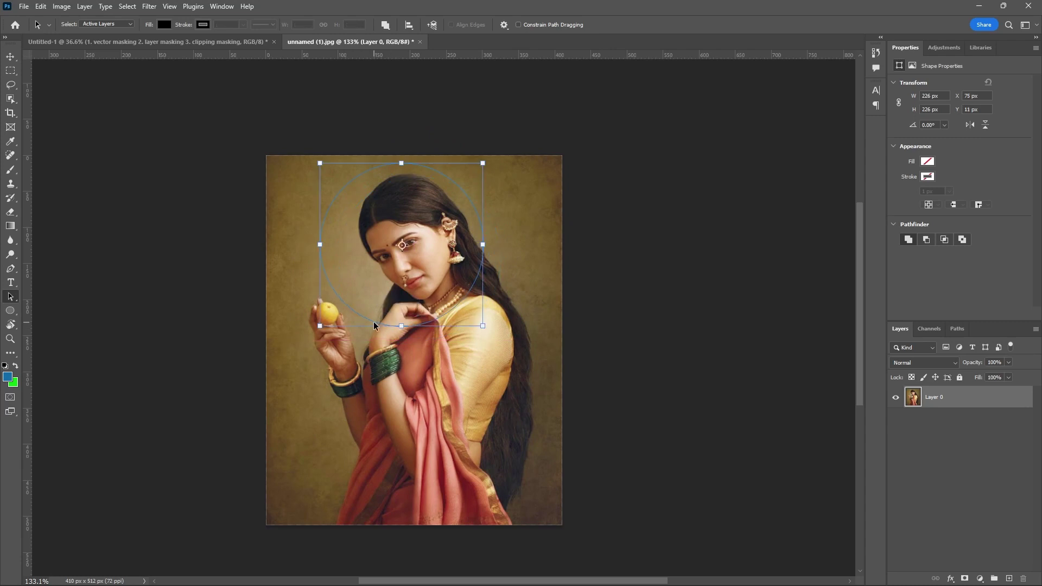
key(Right)
key(Right)
key(Right)
key(Right)
key(Right)
key(Right)
key(Right)
key(Right)
key(Right)
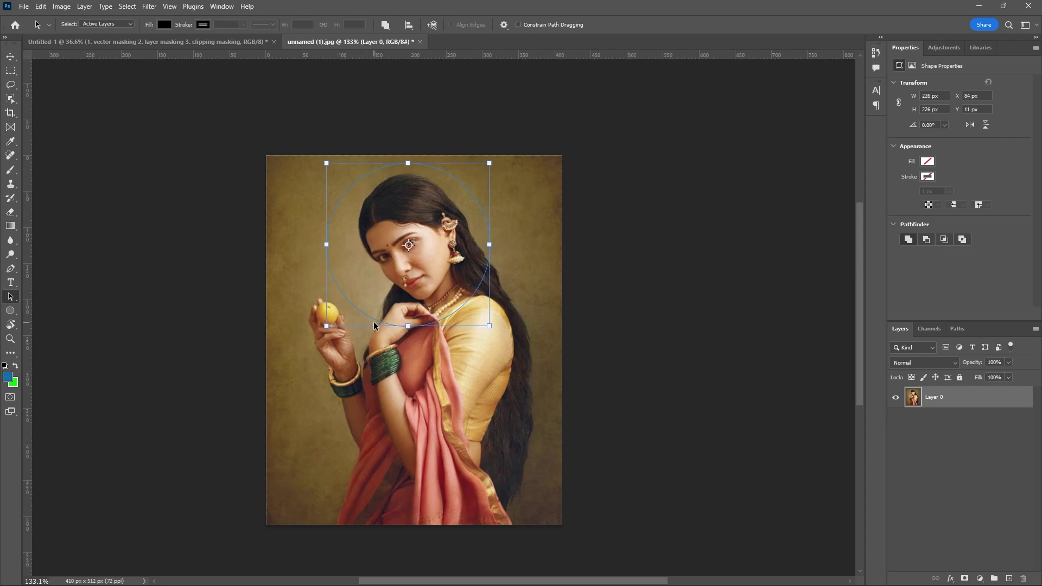
key(Up)
key(Up)
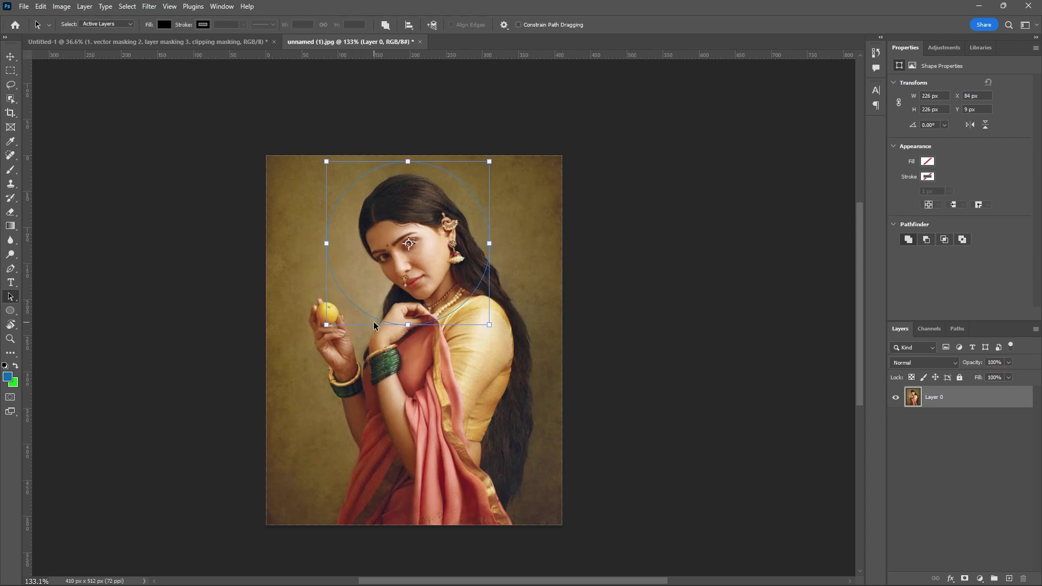
key(Right)
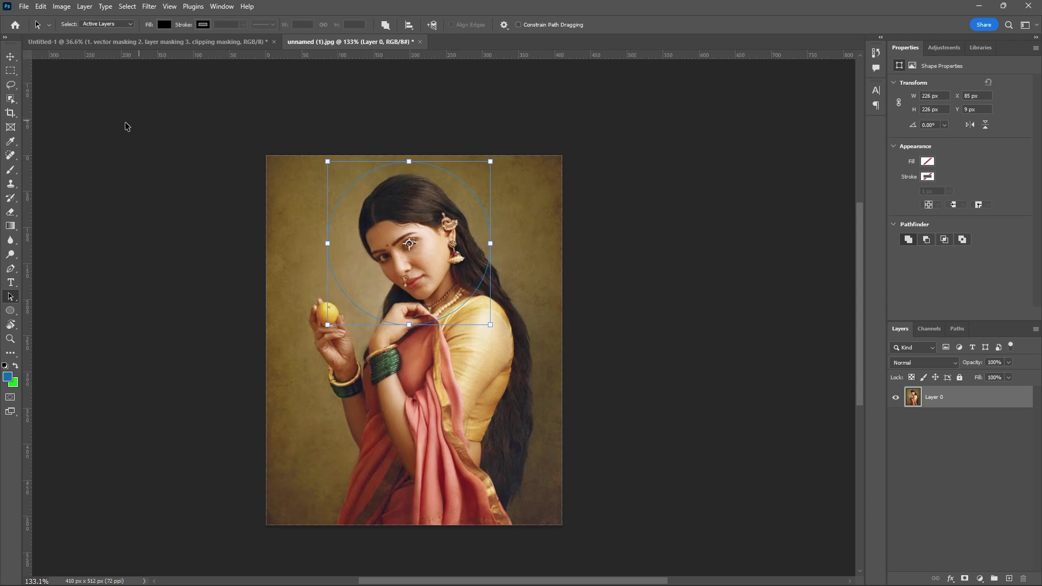
Convert the circular path into a vector mask on the portrait layer.
click(10, 312)
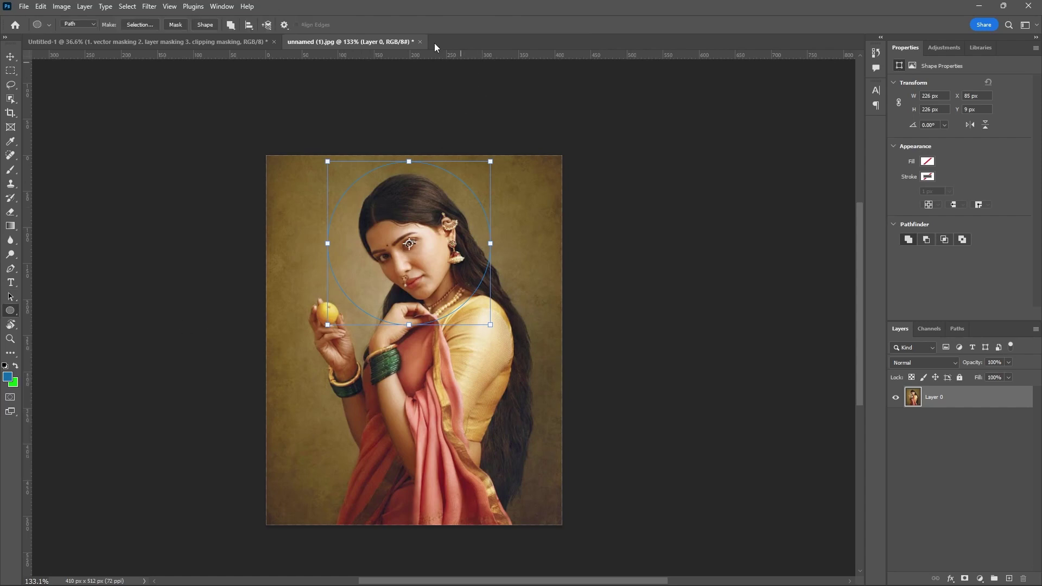
click(180, 26)
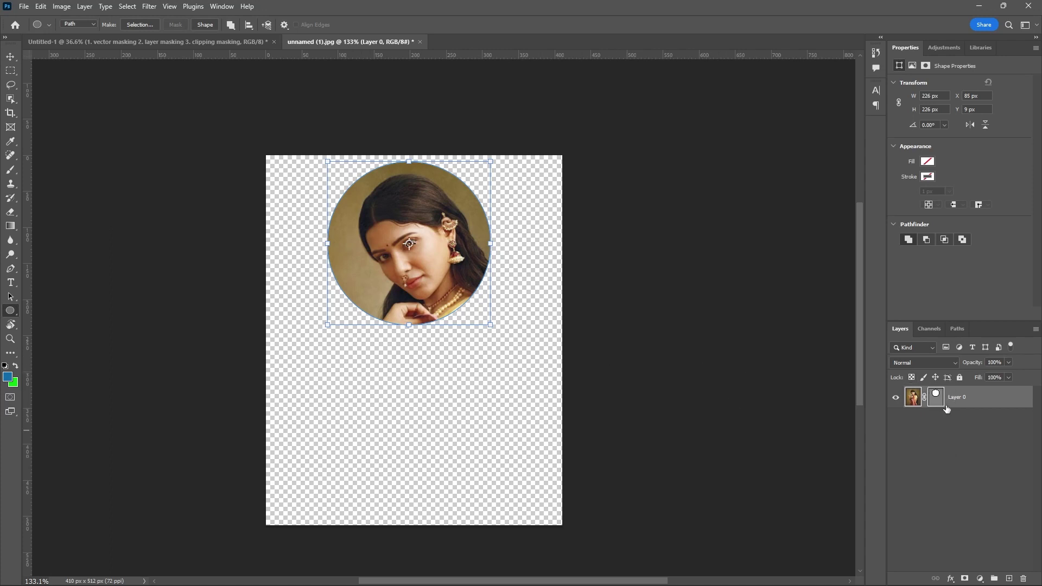
Add a new empty layer and place it below the masked portrait layer.
click(10, 57)
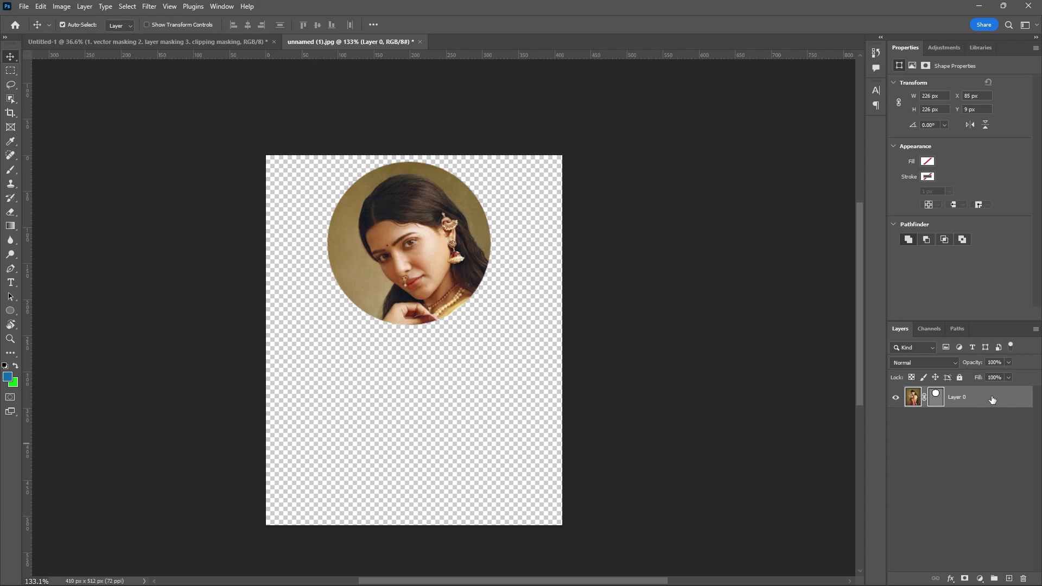
click(1009, 579)
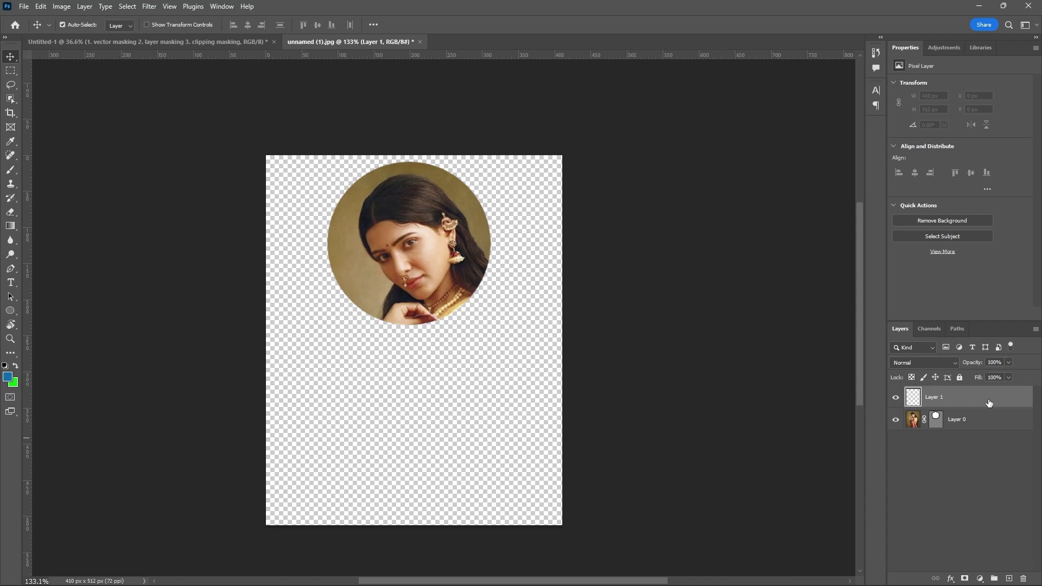
drag(988, 402, 995, 434)
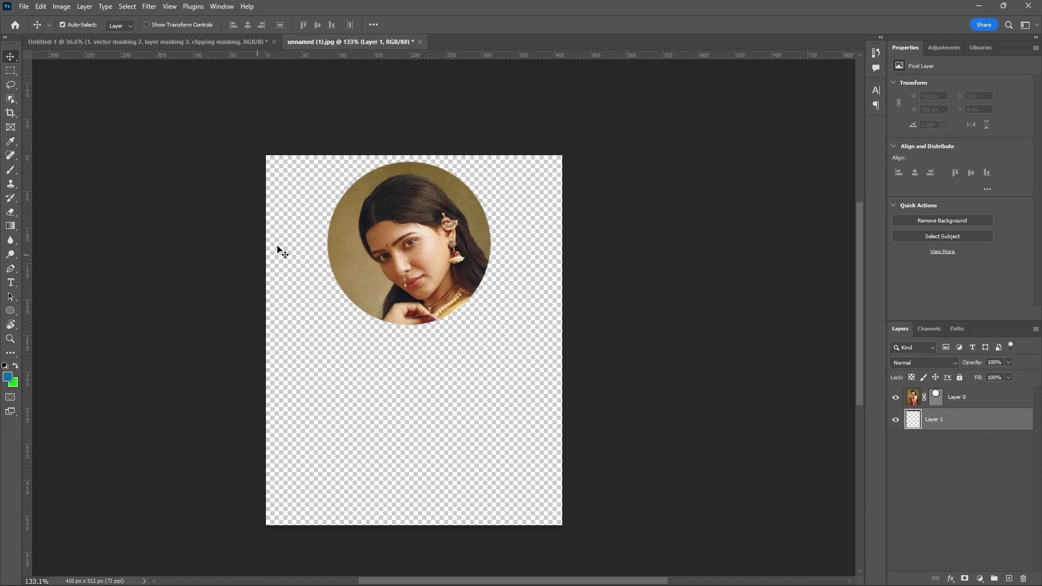
Fill the new lower layer with a dark red sampled from the portrait, and lock that layer completely.
scroll(425, 254, up, 2)
scroll(428, 271, up, 2)
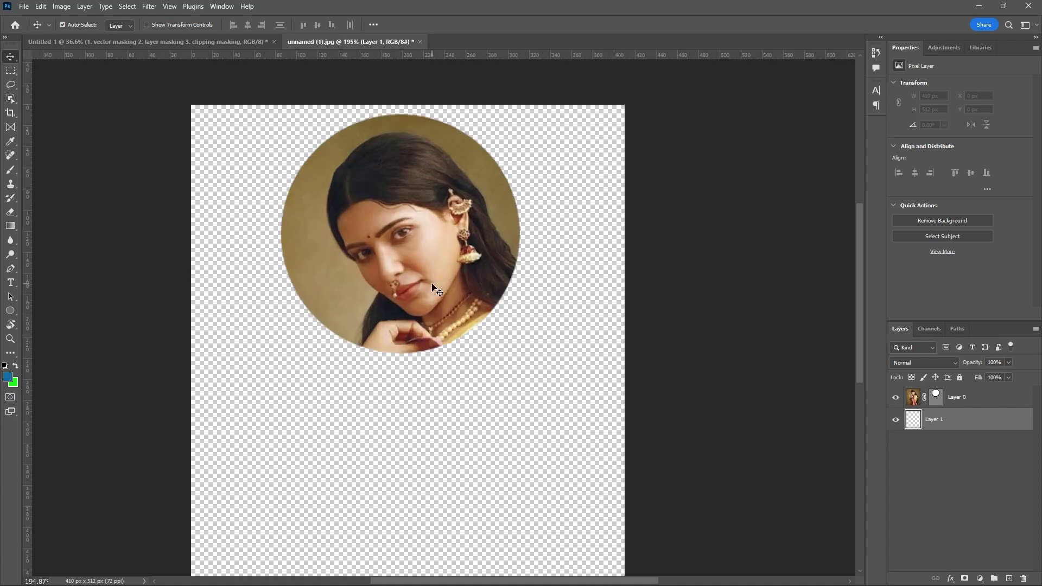
scroll(437, 291, up, 1)
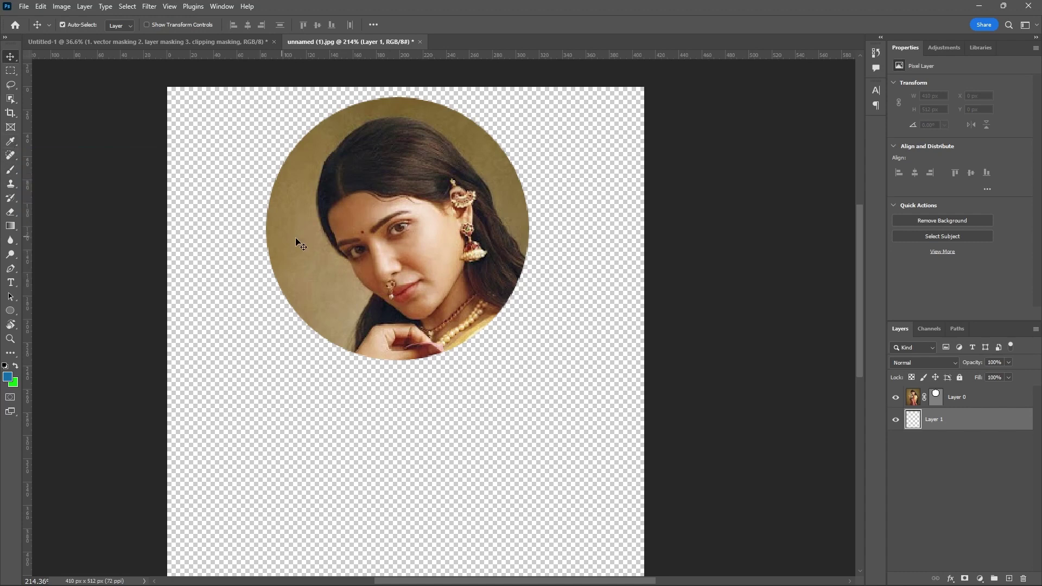
key(i)
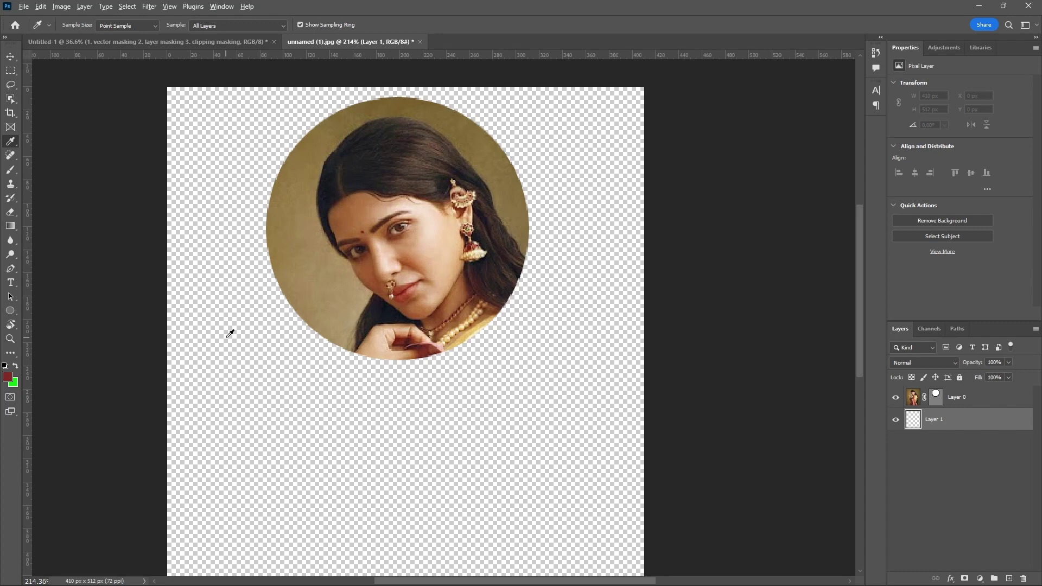
key(alt+BackSpace)
scroll(348, 251, down, 5)
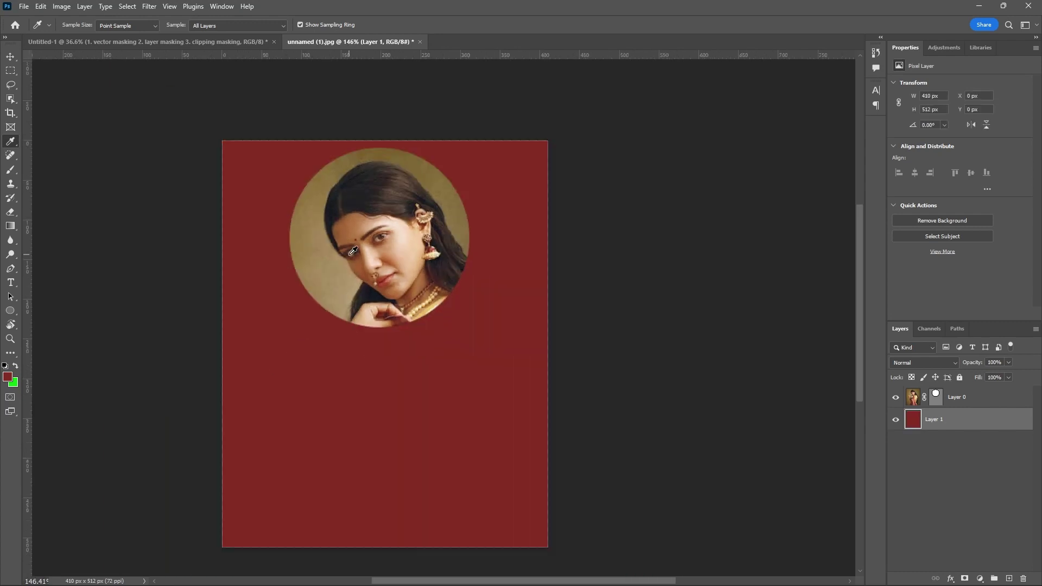
click(11, 57)
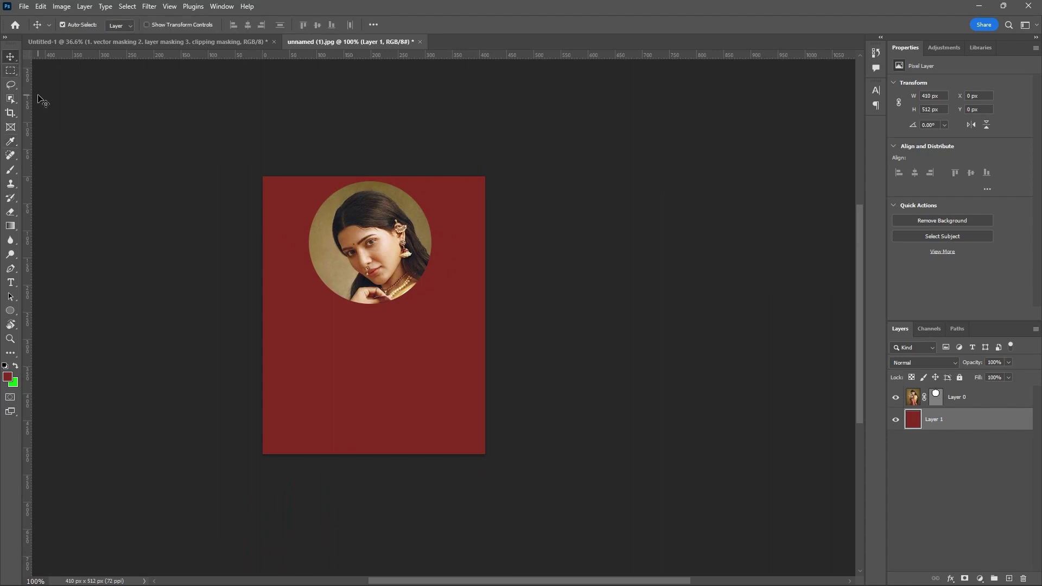
click(959, 379)
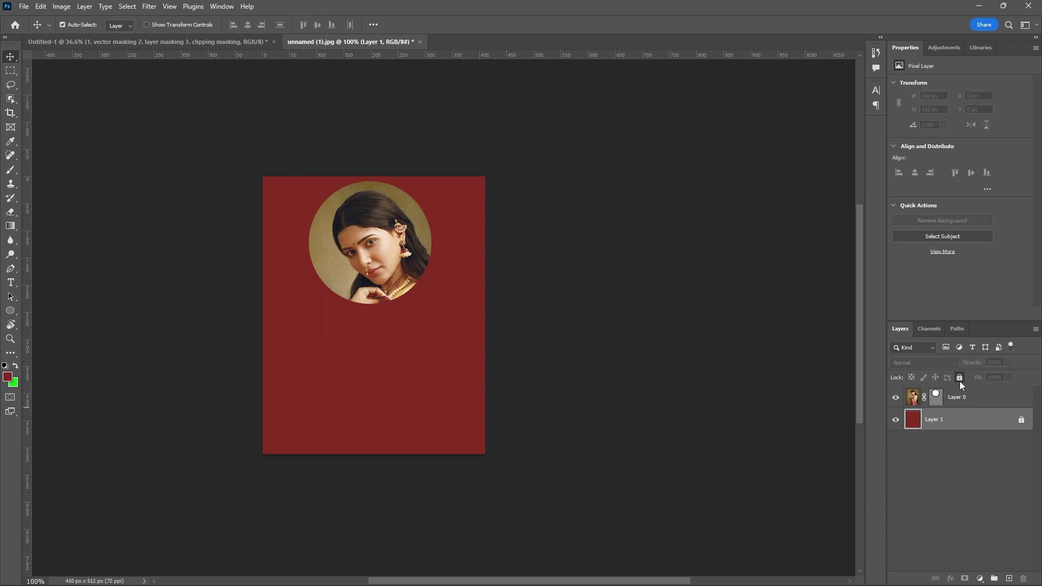
Try moving the masked portrait around the red background with its vector mask still linked, and return it to its original position.
click(380, 247)
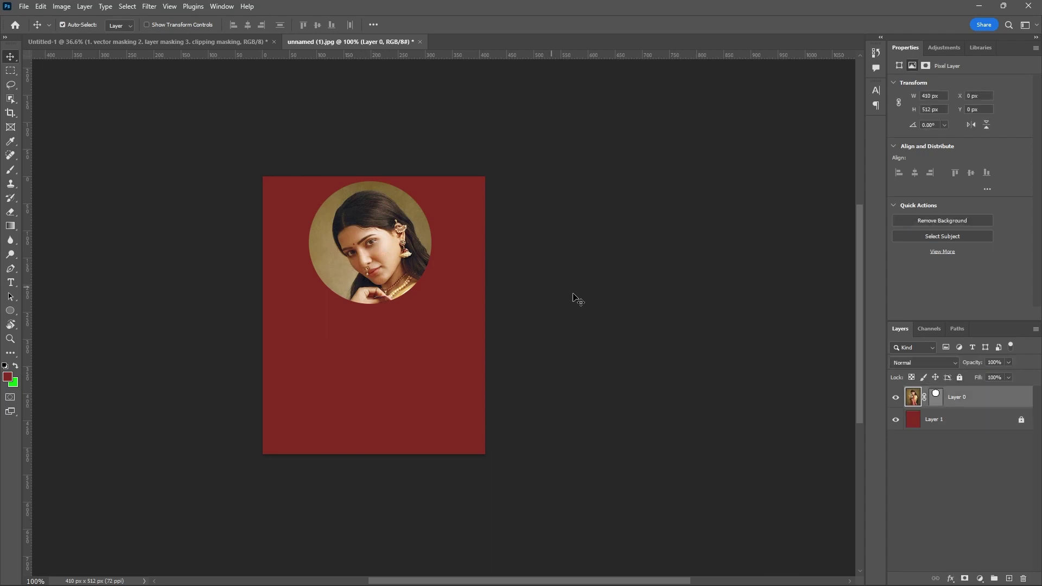
scroll(384, 219, up, 3)
scroll(384, 219, up, 1)
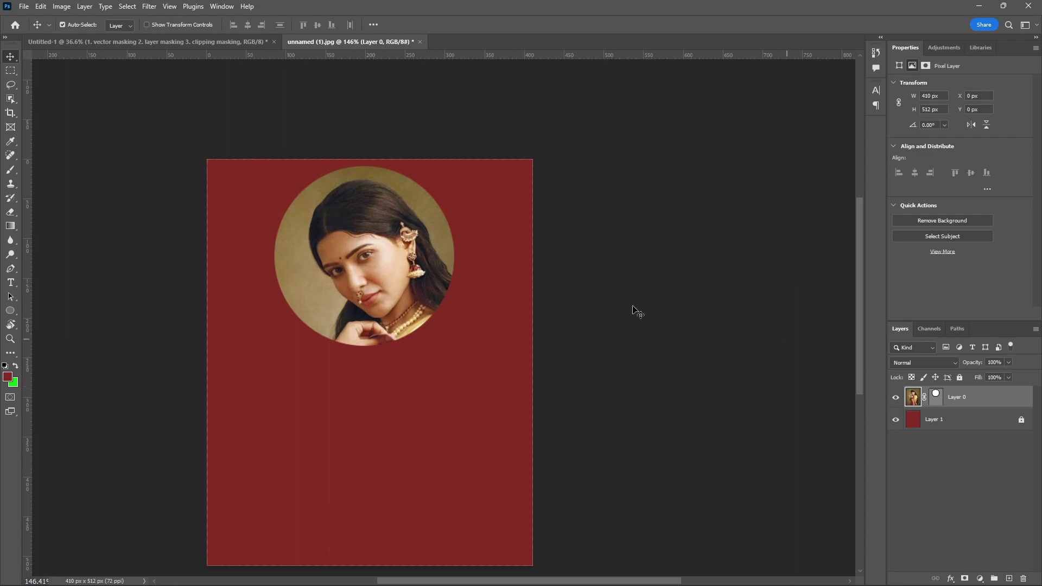
scroll(504, 230, down, 3)
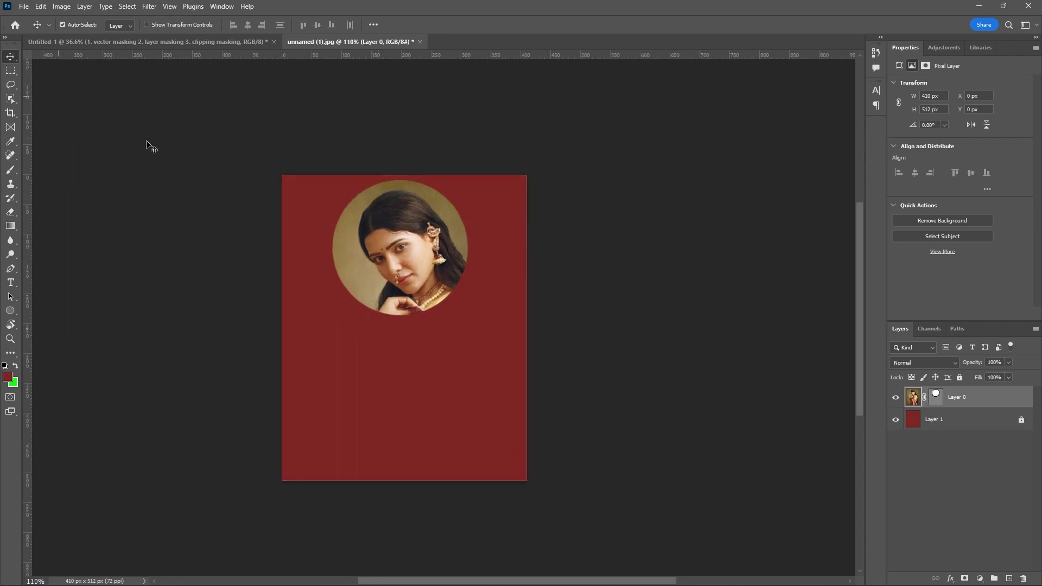
drag(436, 253, 469, 353)
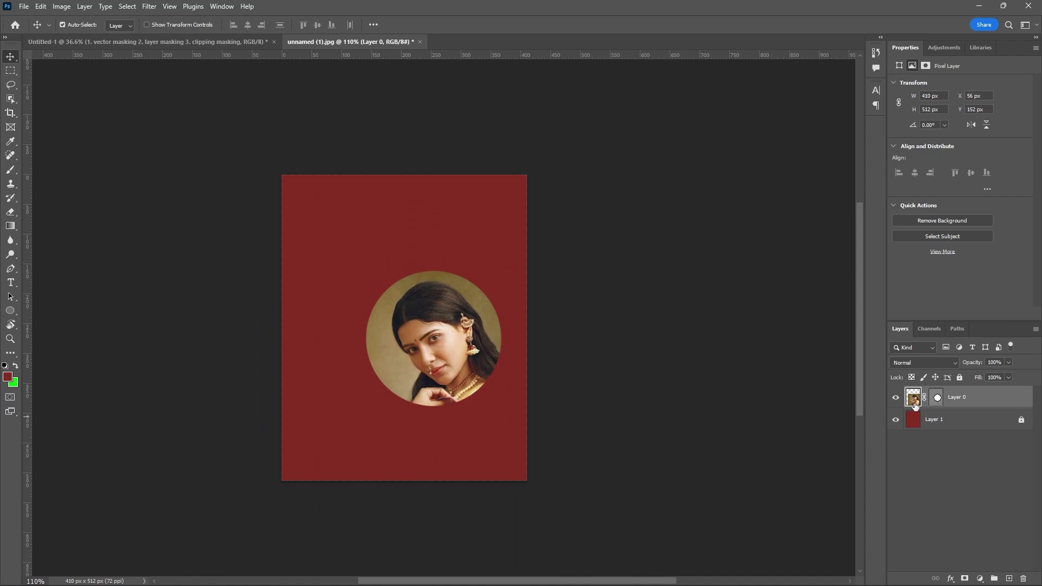
drag(457, 336, 449, 287)
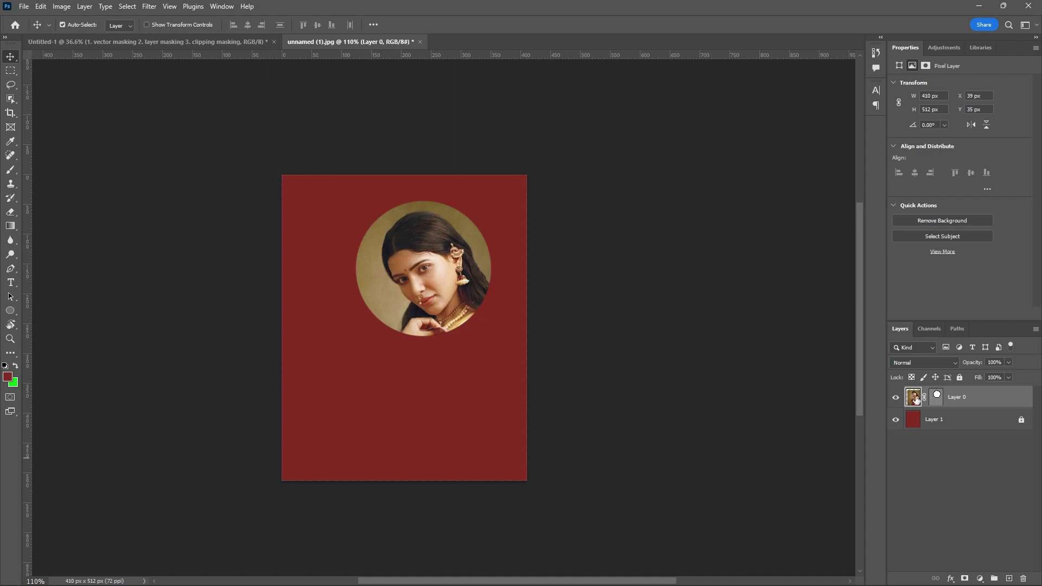
mouse_move(451, 280)
mouse_down()
mouse_move(450, 339)
mouse_move(446, 329)
mouse_move(459, 340)
mouse_move(469, 265)
mouse_move(473, 297)
mouse_move(443, 304)
mouse_move(454, 333)
mouse_move(442, 283)
mouse_move(454, 298)
mouse_move(435, 282)
mouse_up()
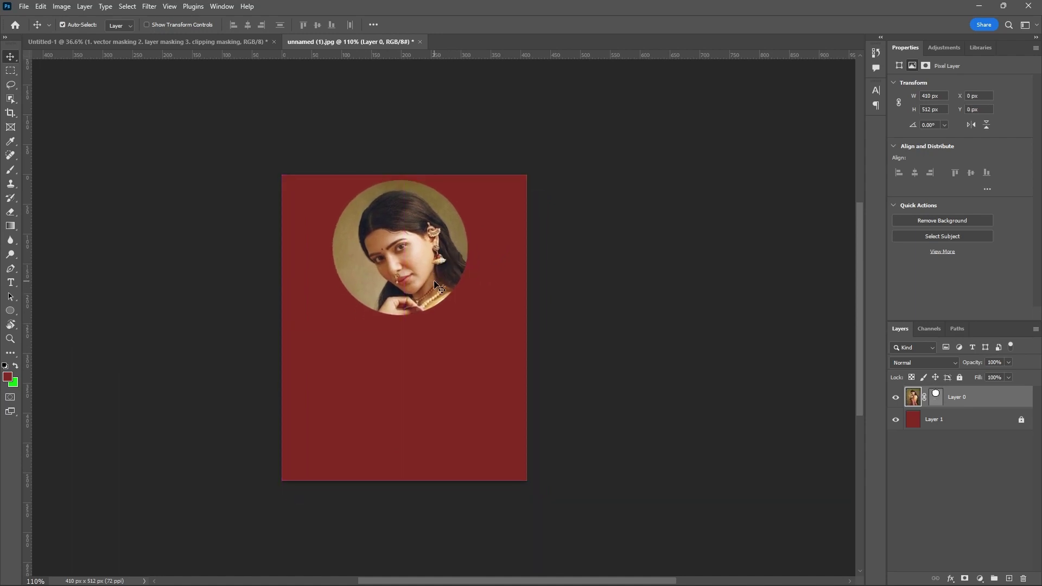
Unlink the vector mask from the portrait image on Layer 0.
click(925, 398)
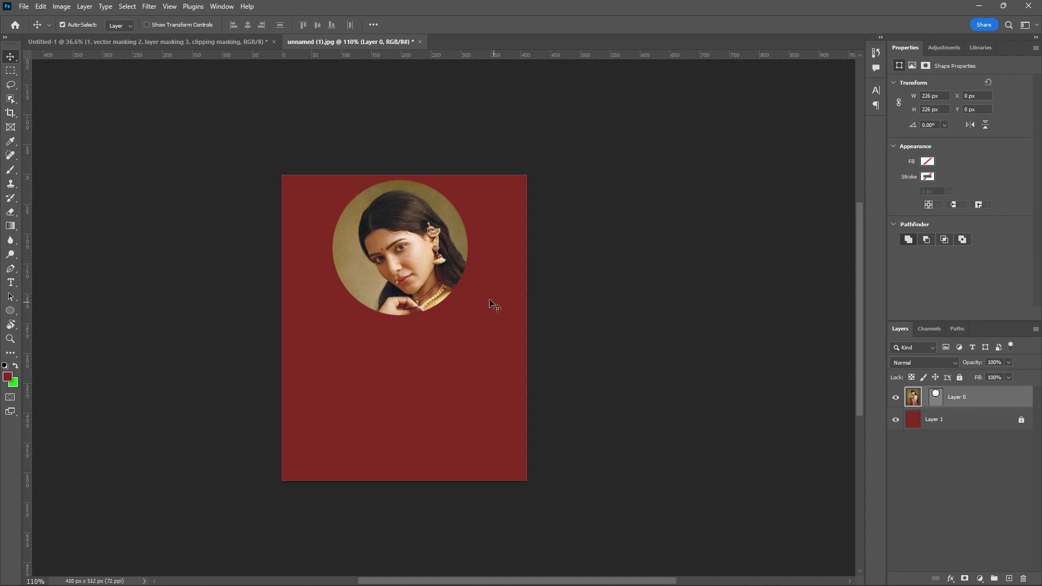
Try shifting the unlinked portrait inside its circular mask, return it to its original position, and relink the vector mask to the image.
drag(427, 257, 404, 249)
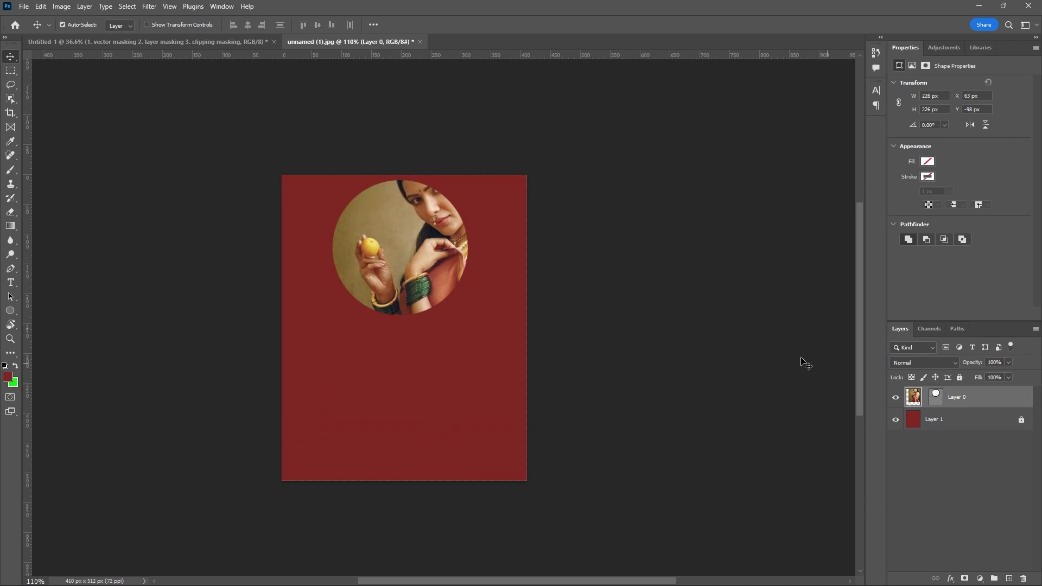
mouse_move(425, 263)
mouse_down()
mouse_move(422, 254)
mouse_move(412, 262)
mouse_move(451, 262)
mouse_move(424, 263)
mouse_move(441, 252)
mouse_move(412, 268)
mouse_move(431, 289)
mouse_move(411, 256)
mouse_move(428, 274)
mouse_move(435, 224)
mouse_move(399, 271)
mouse_move(402, 233)
mouse_move(396, 249)
mouse_move(427, 269)
mouse_move(412, 246)
mouse_move(419, 264)
mouse_up()
drag(409, 193, 422, 267)
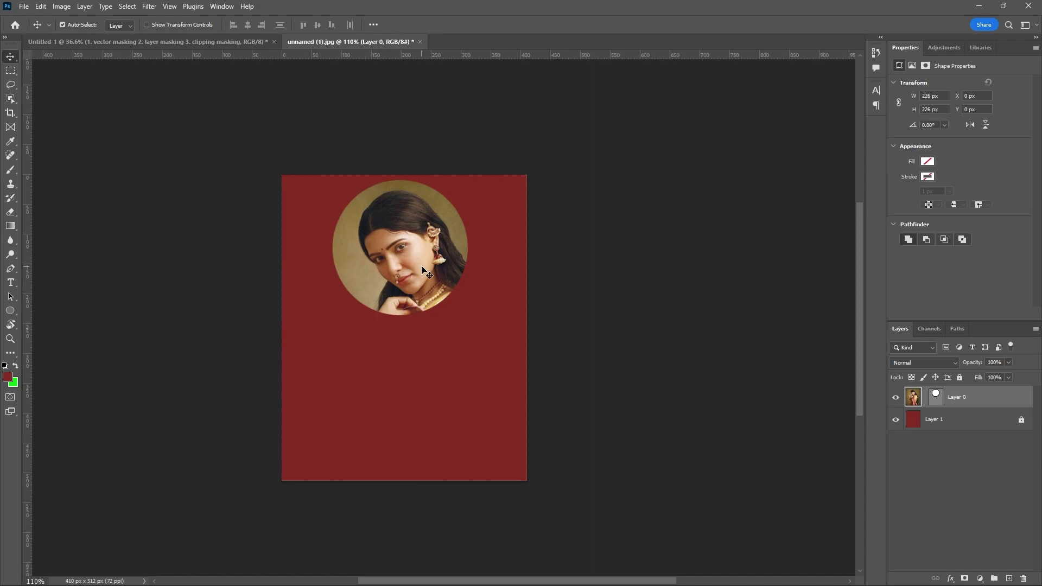
click(924, 398)
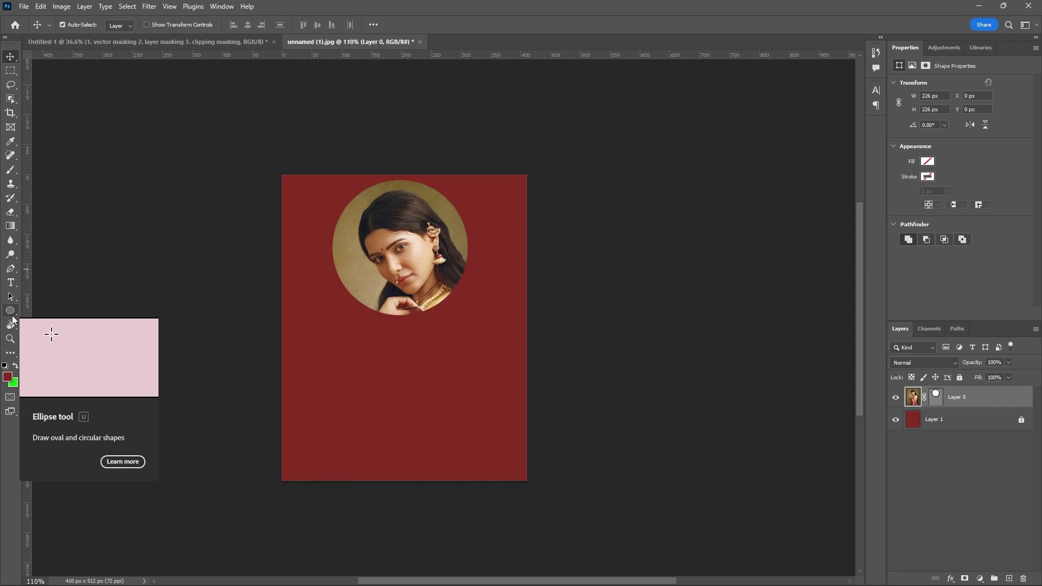
click(23, 6)
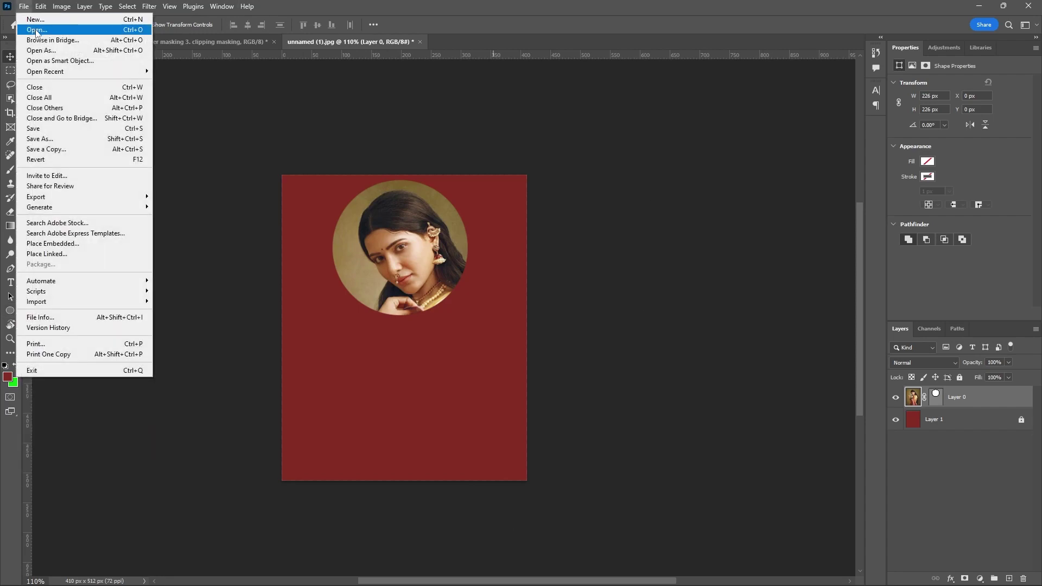
click(34, 31)
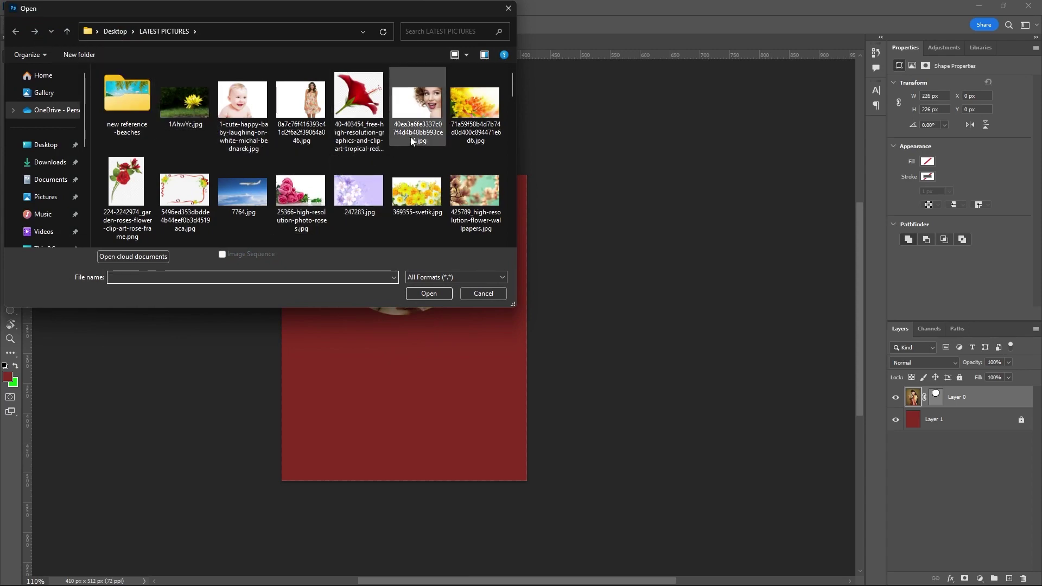
scroll(411, 140, down, 3)
scroll(411, 141, down, 3)
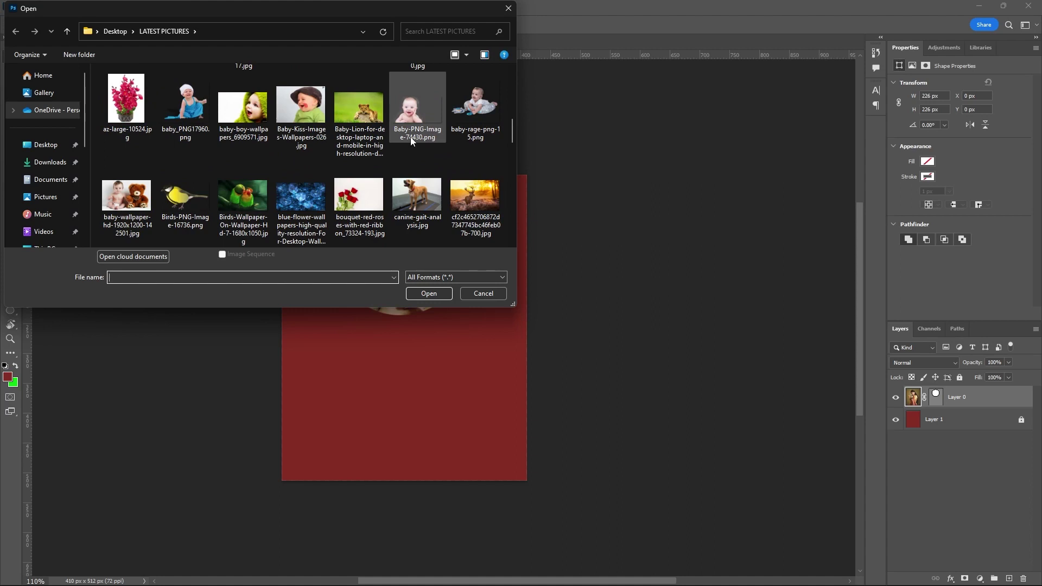
click(478, 204)
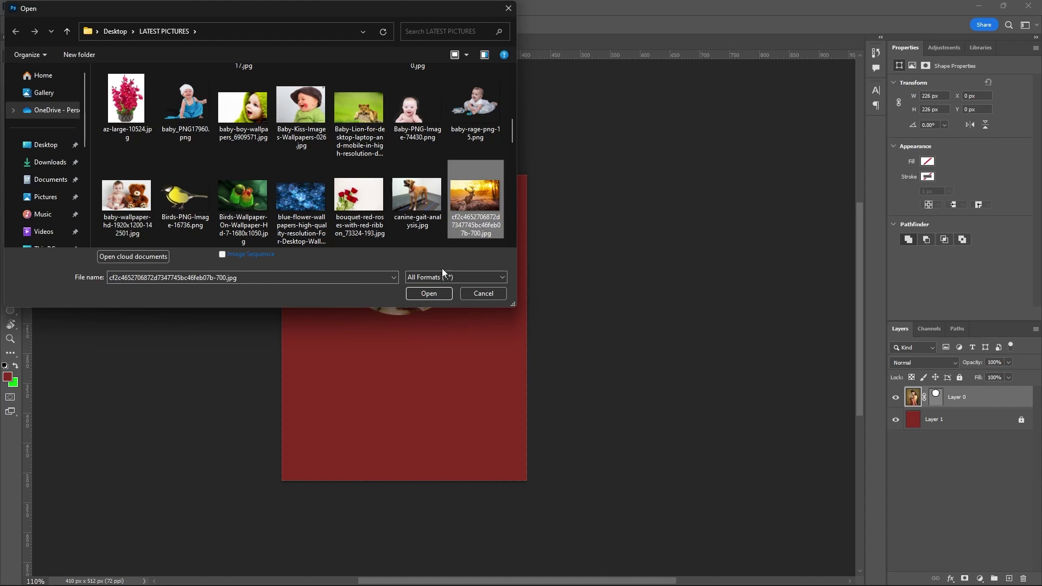
click(436, 294)
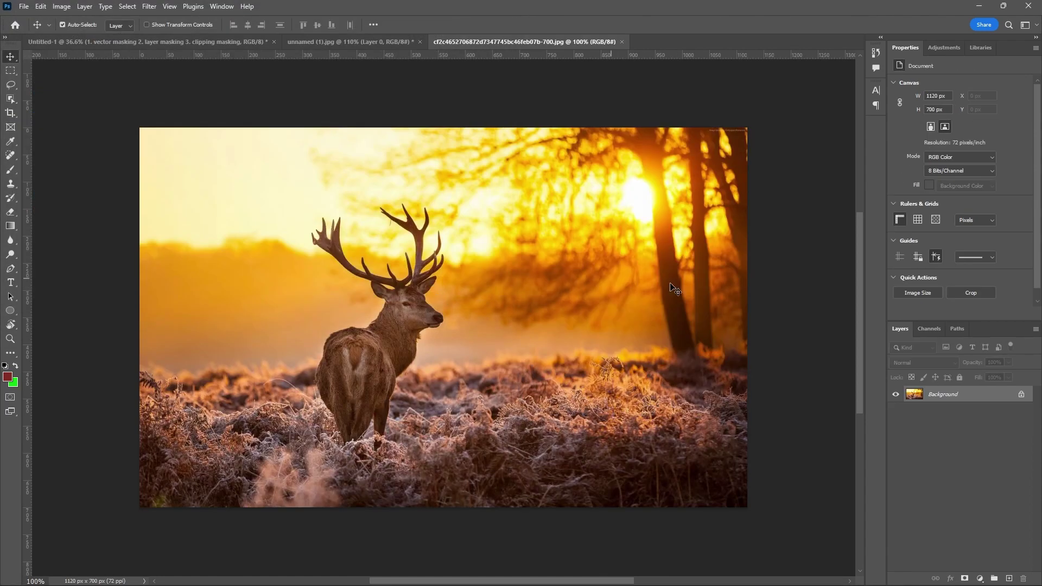
click(1021, 396)
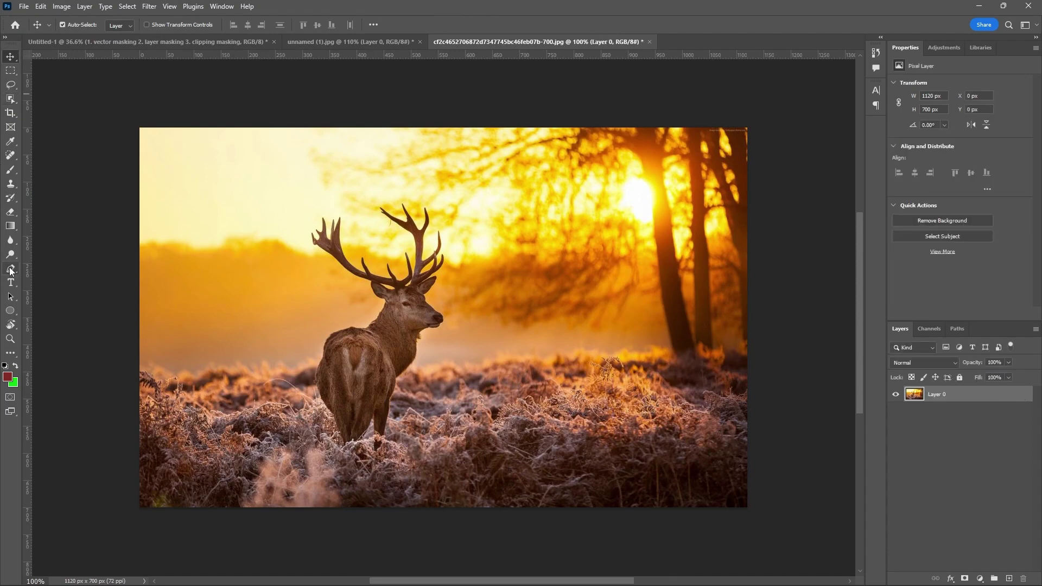
Start a Pen tool path at the deer's left antler, adding points beside its body, at its hooves, and on the tree near the sun.
click(12, 270)
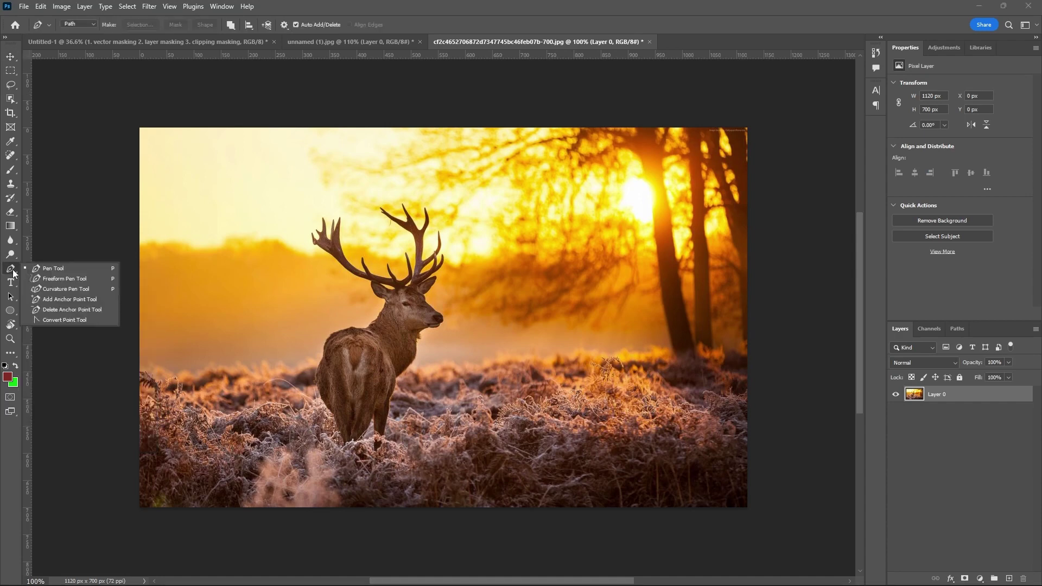
click(51, 268)
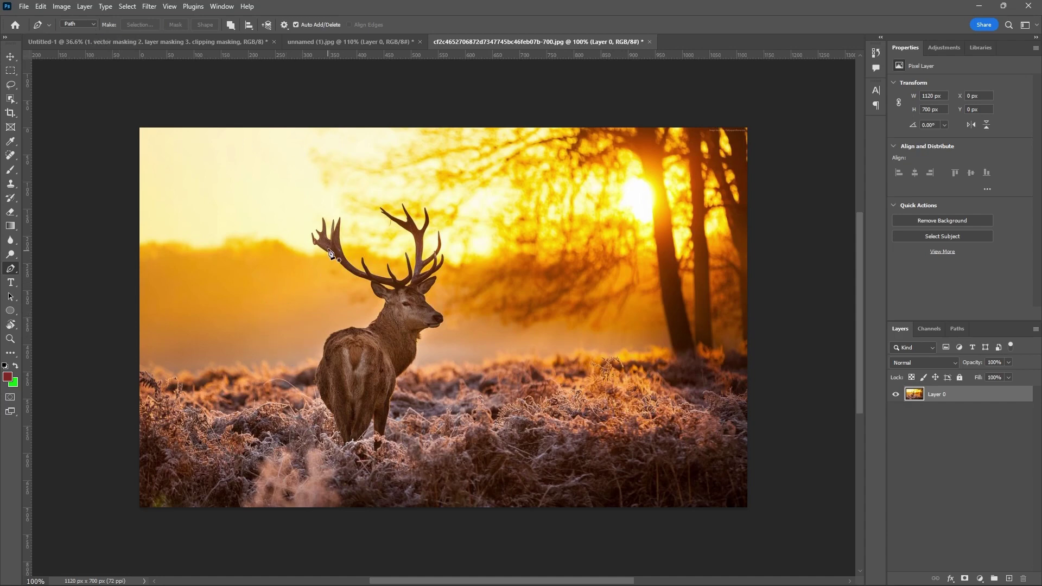
click(331, 226)
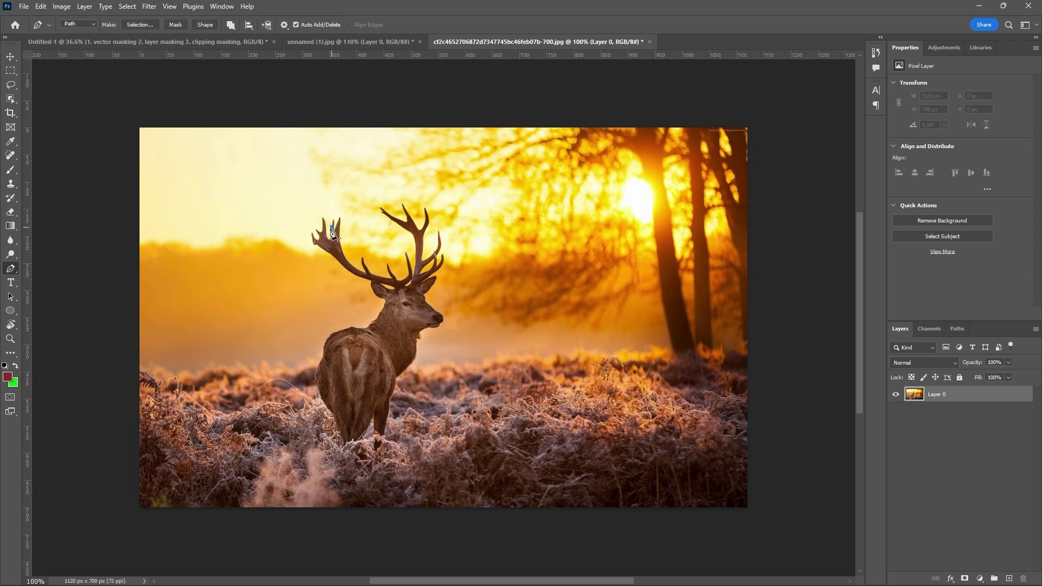
click(269, 313)
drag(359, 450, 365, 486)
drag(688, 208, 746, 232)
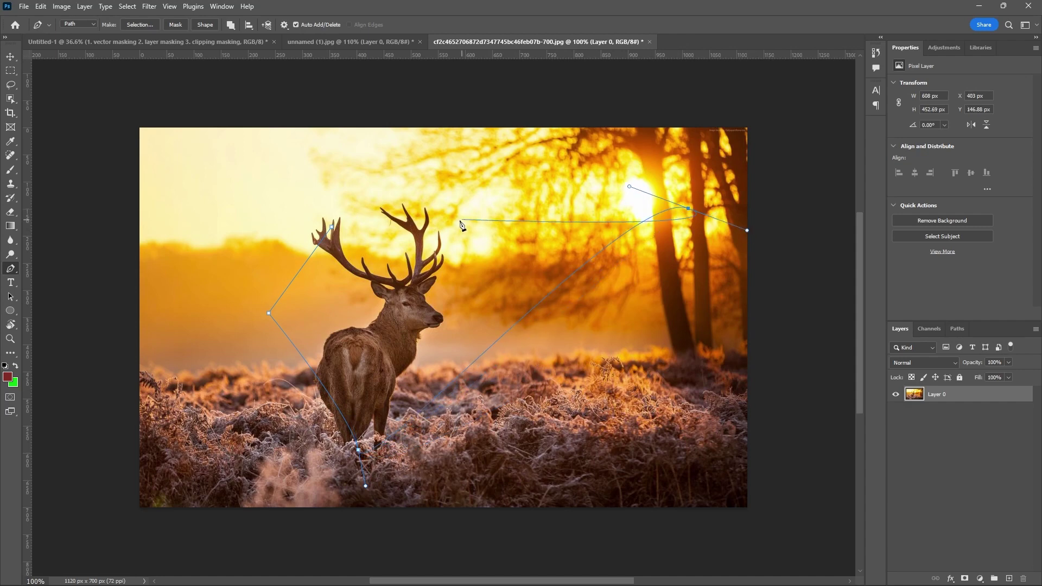
Undo the misplaced curve, remove the outgoing handle at the tree point, add a curved point beside the deer's head, and close the path.
drag(455, 282, 274, 426)
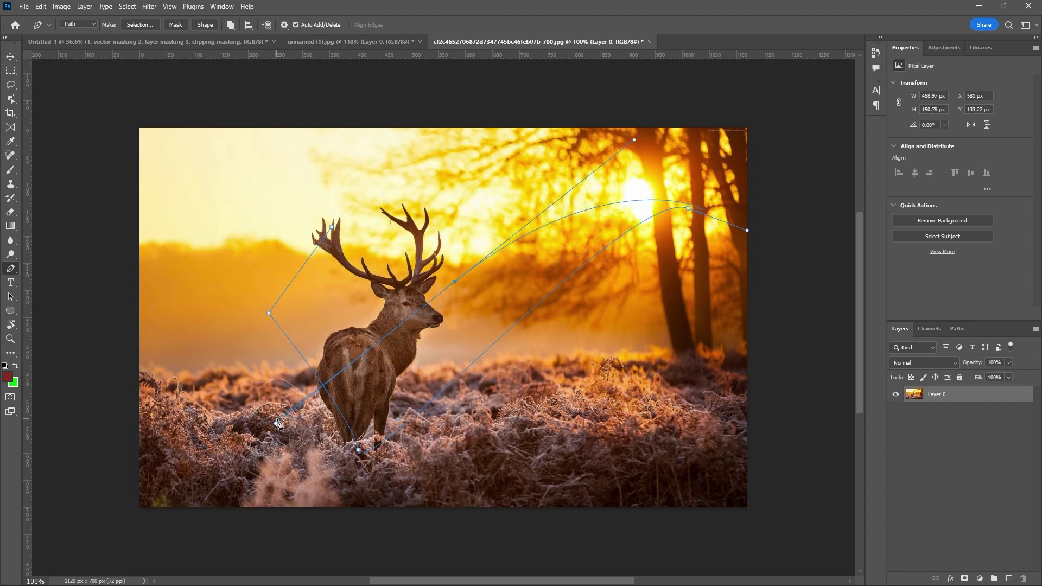
key(ctrl+z)
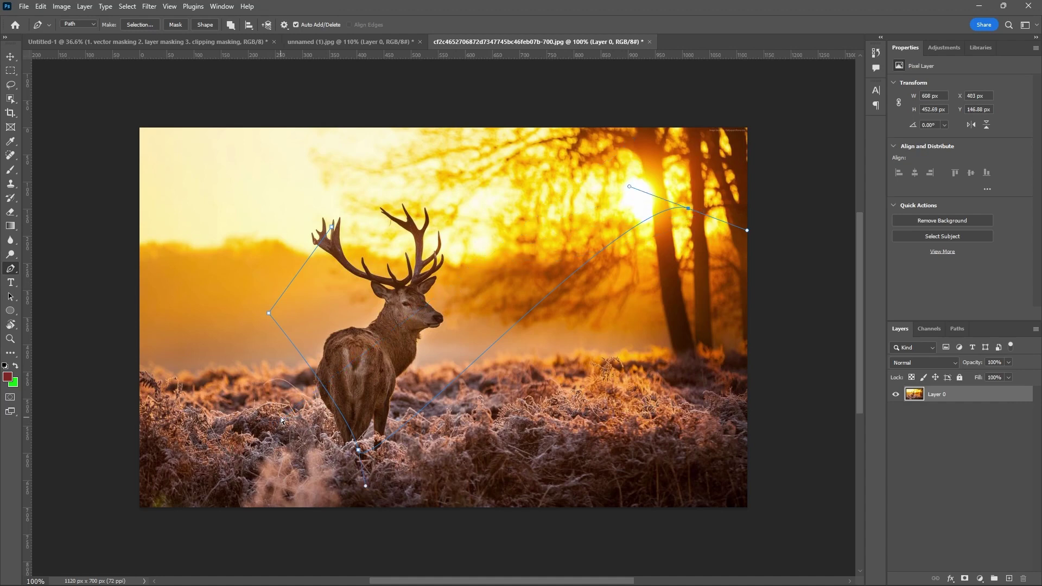
click(688, 209)
drag(478, 278, 346, 370)
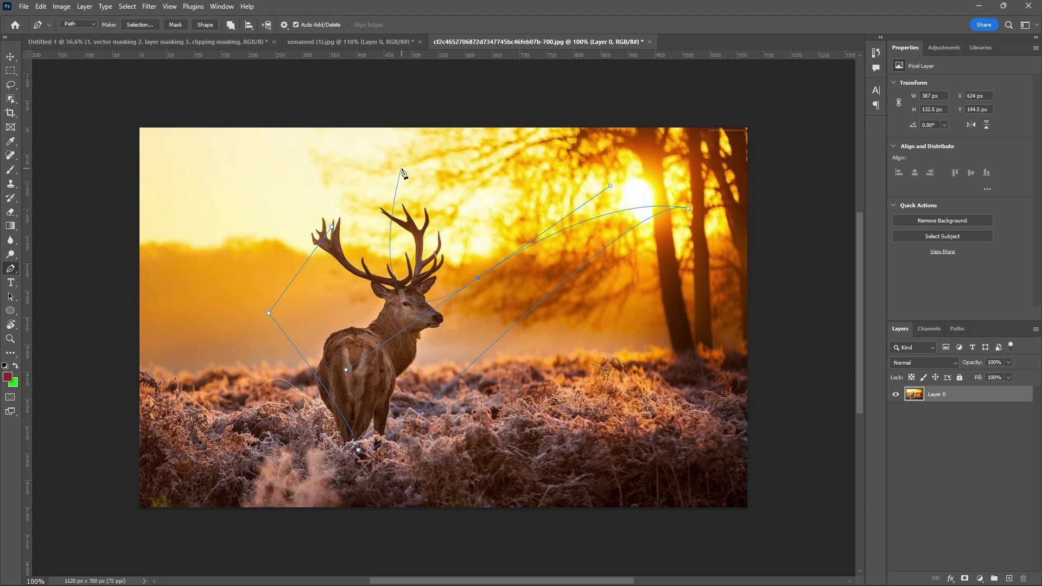
click(333, 230)
Reshape the closed path with the Direct Selection Tool, moving its anchor points outward so the outline encloses more of the deer and sunset.
click(10, 297)
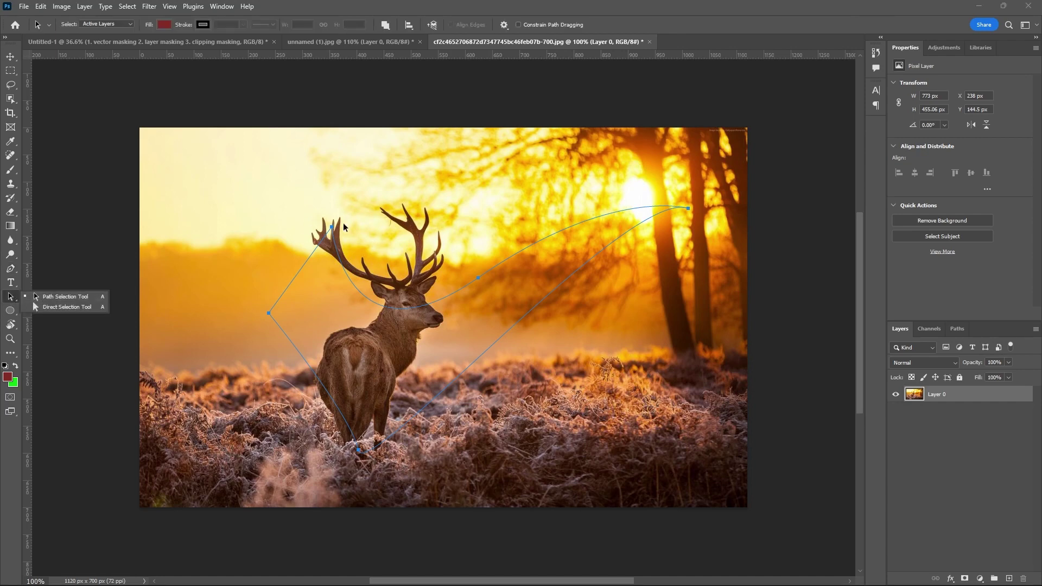
click(80, 308)
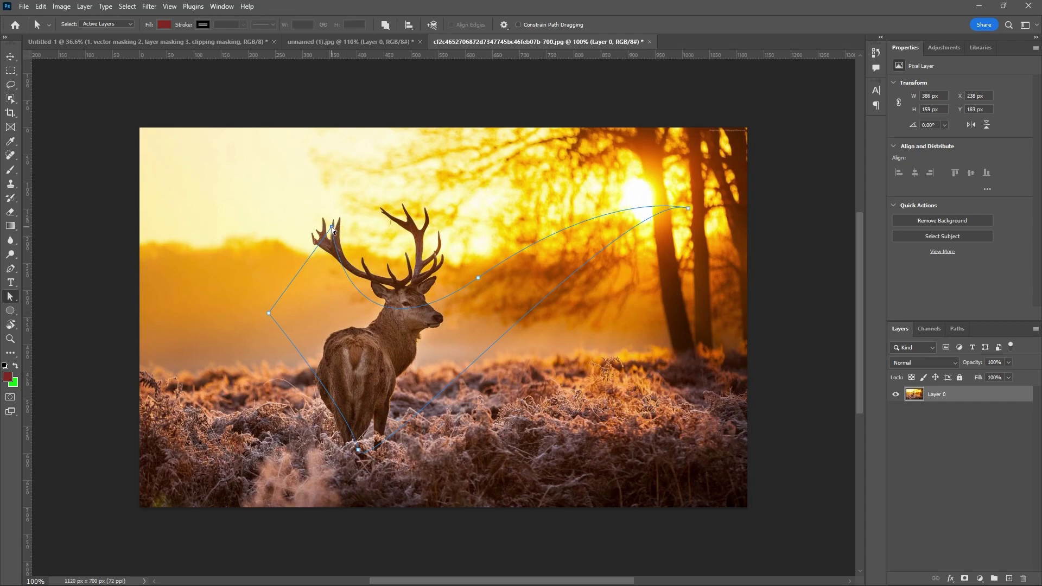
drag(332, 227, 375, 158)
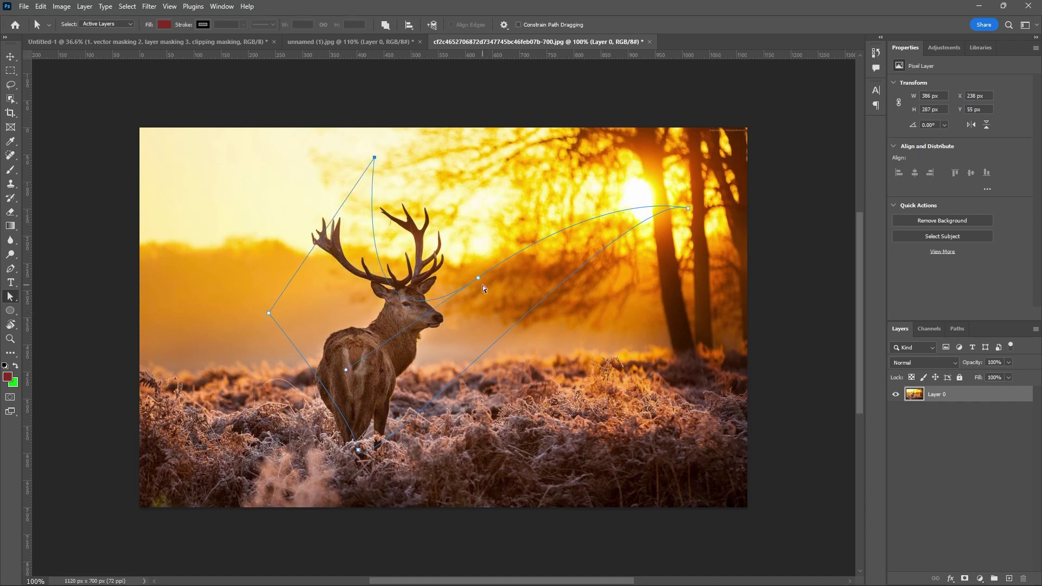
drag(477, 278, 500, 215)
drag(689, 209, 711, 188)
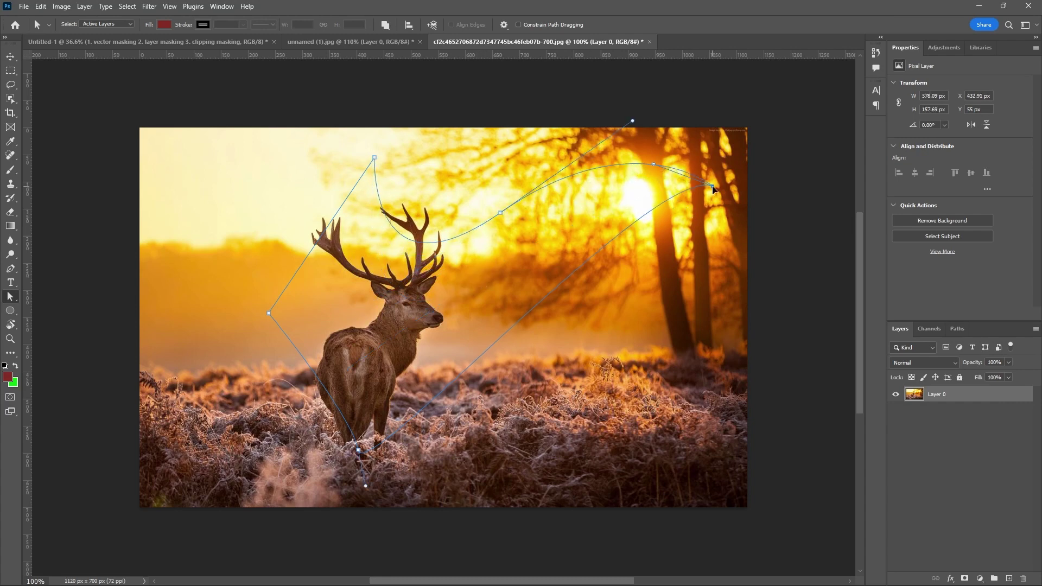
click(269, 313)
drag(269, 313, 243, 304)
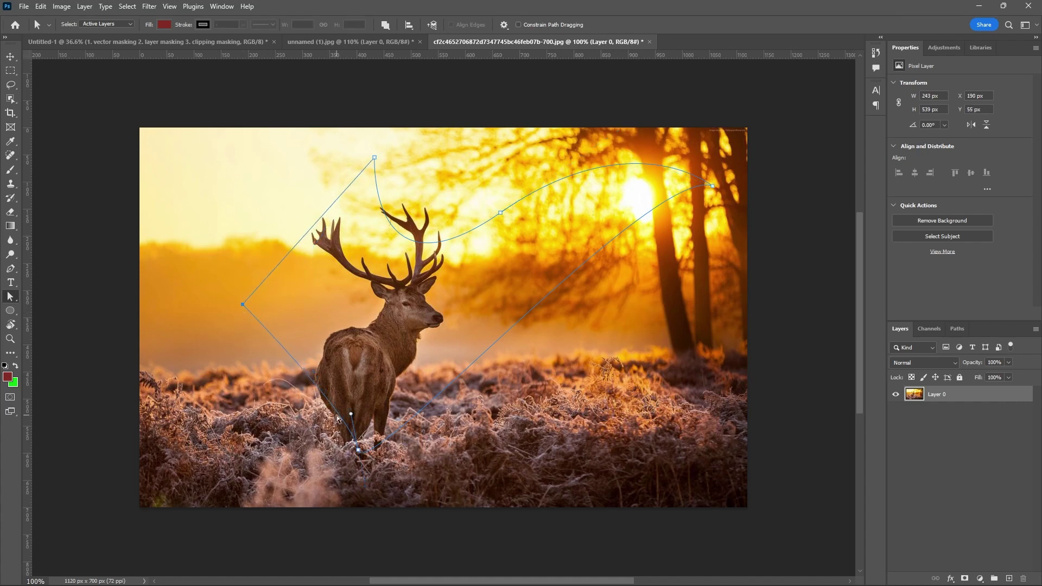
drag(358, 453, 360, 498)
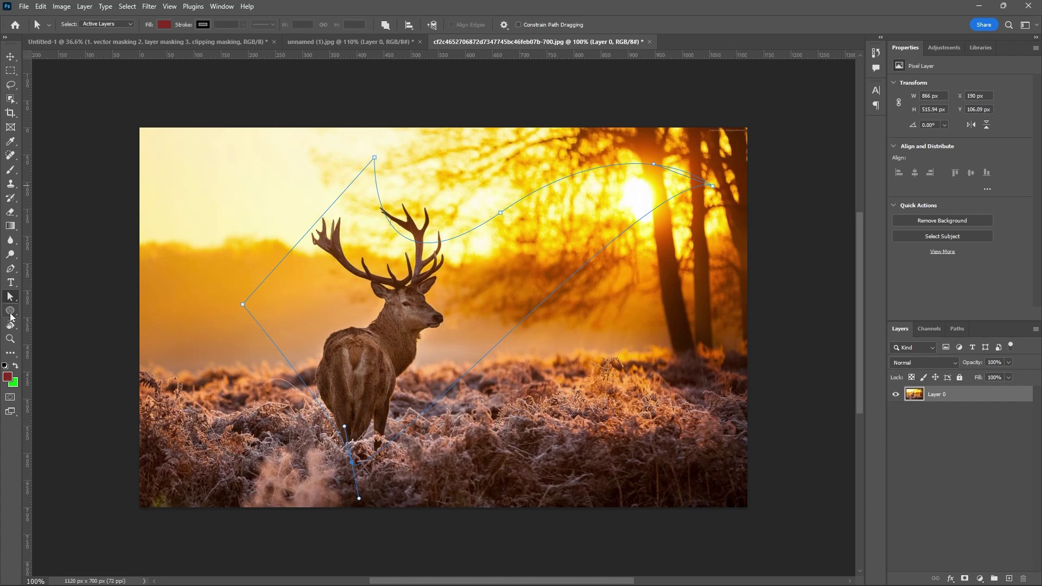
Turn the Pen tool path into a vector mask on the deer photo's Layer 0.
click(13, 270)
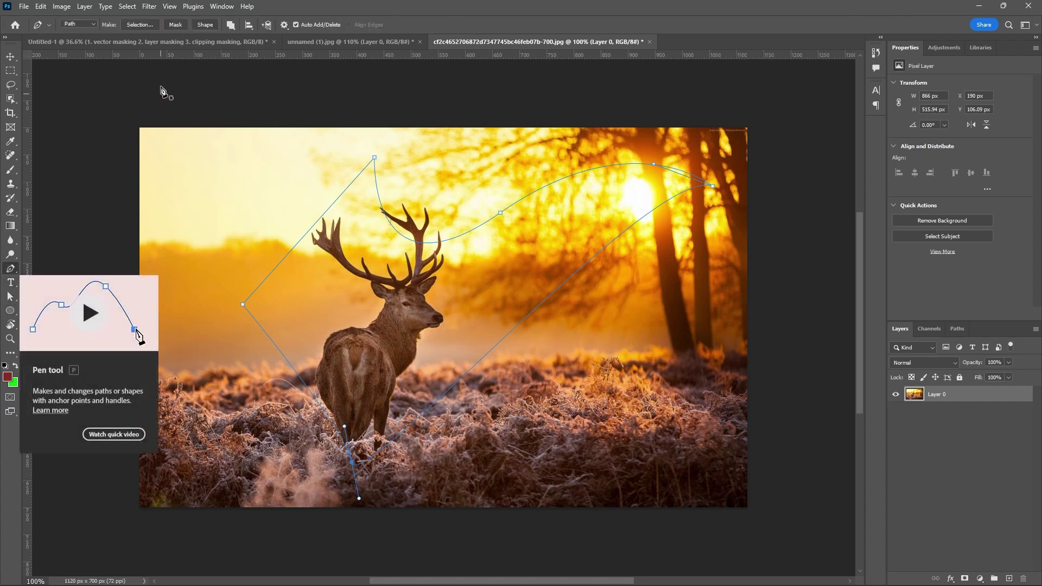
click(176, 27)
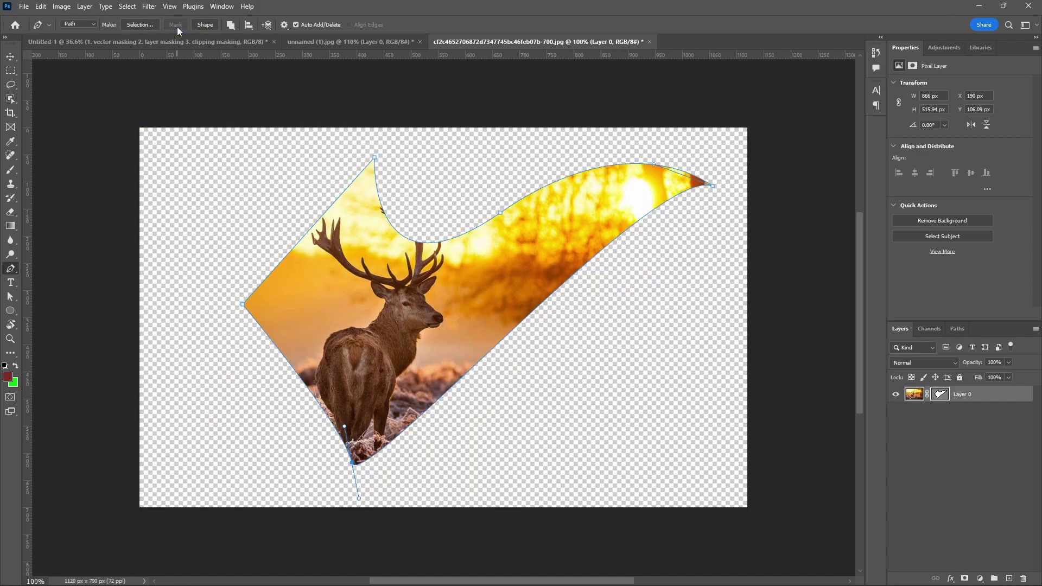
click(10, 57)
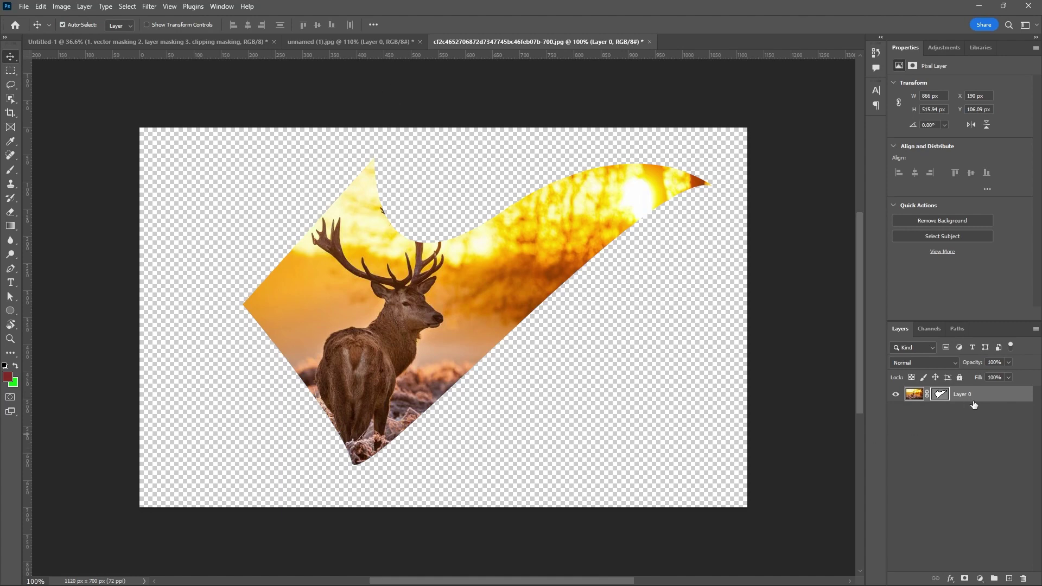
Add a new layer below the masked deer layer and fill it with a brown sampled from the deer.
click(1008, 578)
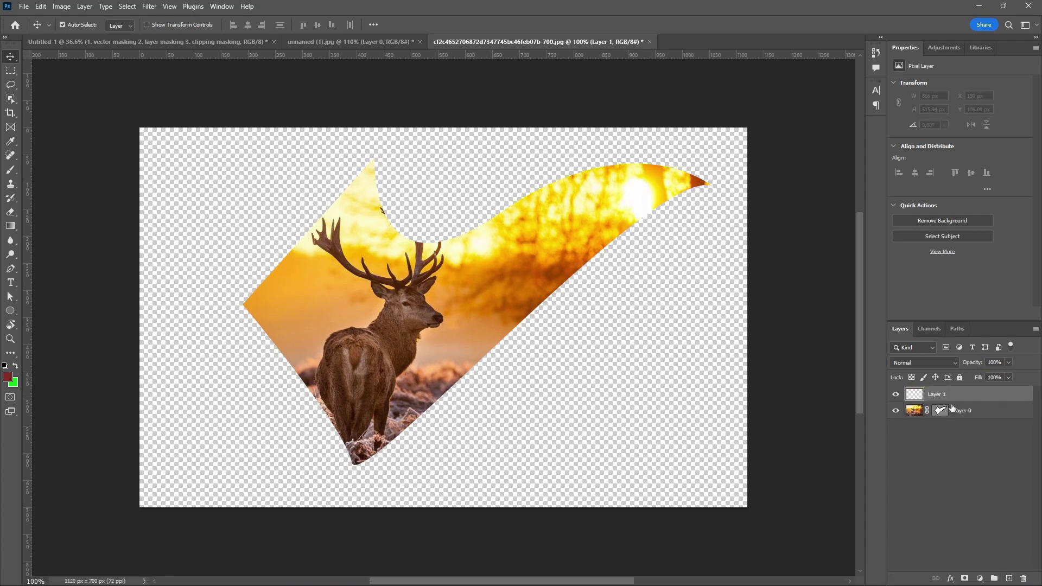
drag(963, 397, 972, 436)
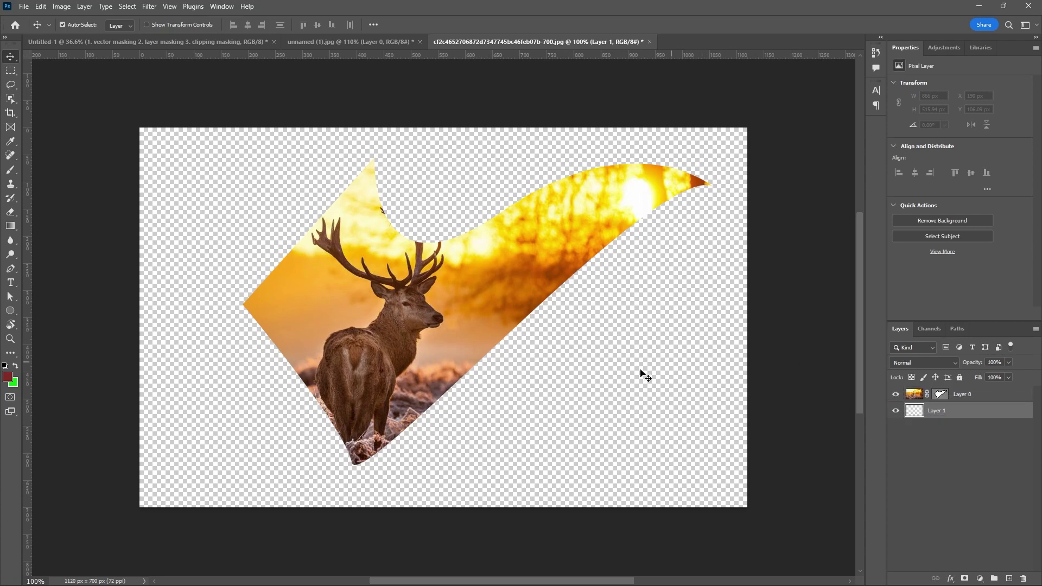
key(i)
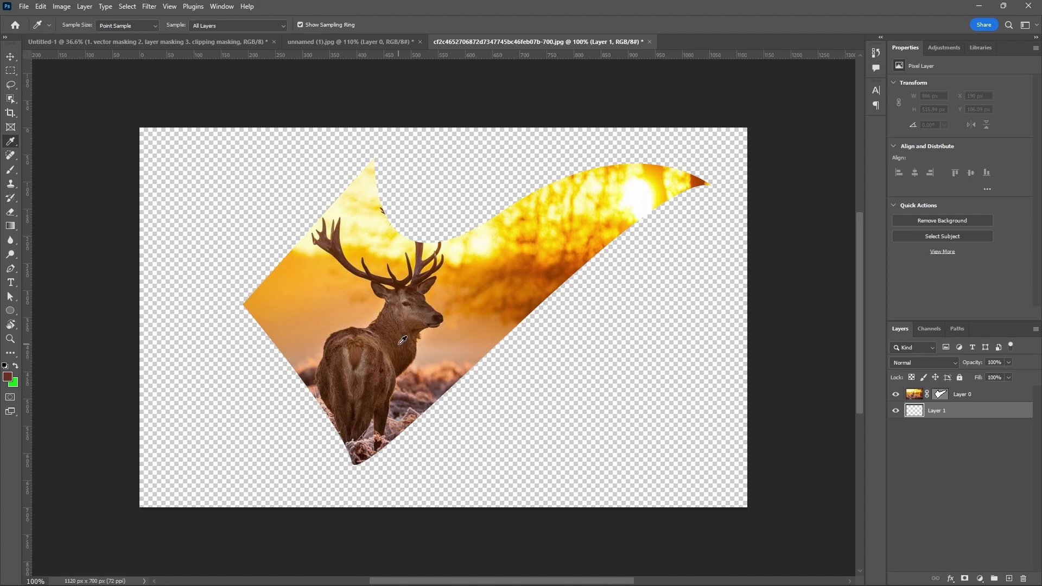
click(404, 320)
click(382, 325)
key(alt+BackSpace)
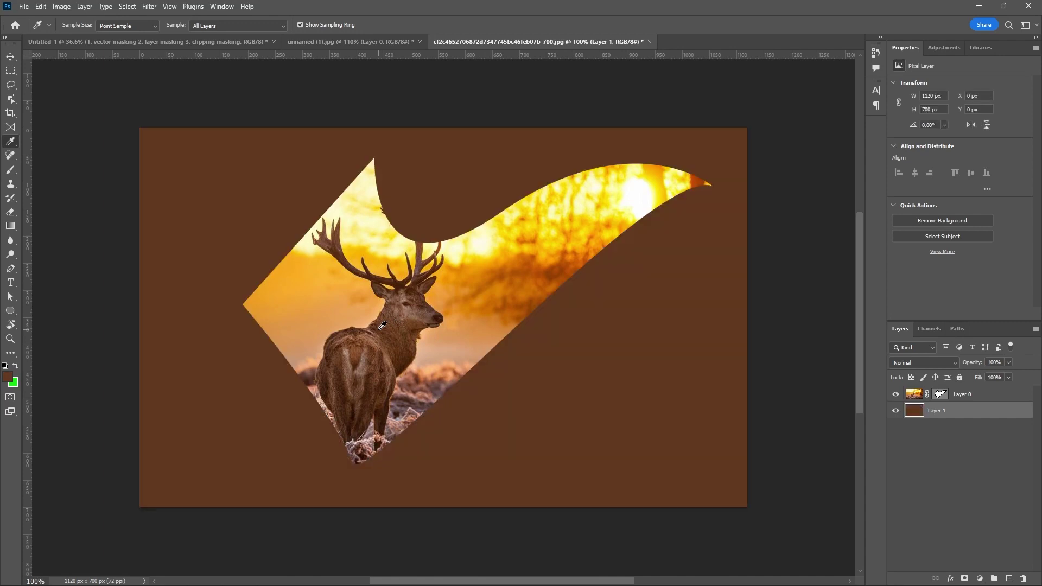
click(10, 56)
Examine the masked deer on its brown background and compare it with the circular-masked portrait document.
scroll(413, 286, down, 1)
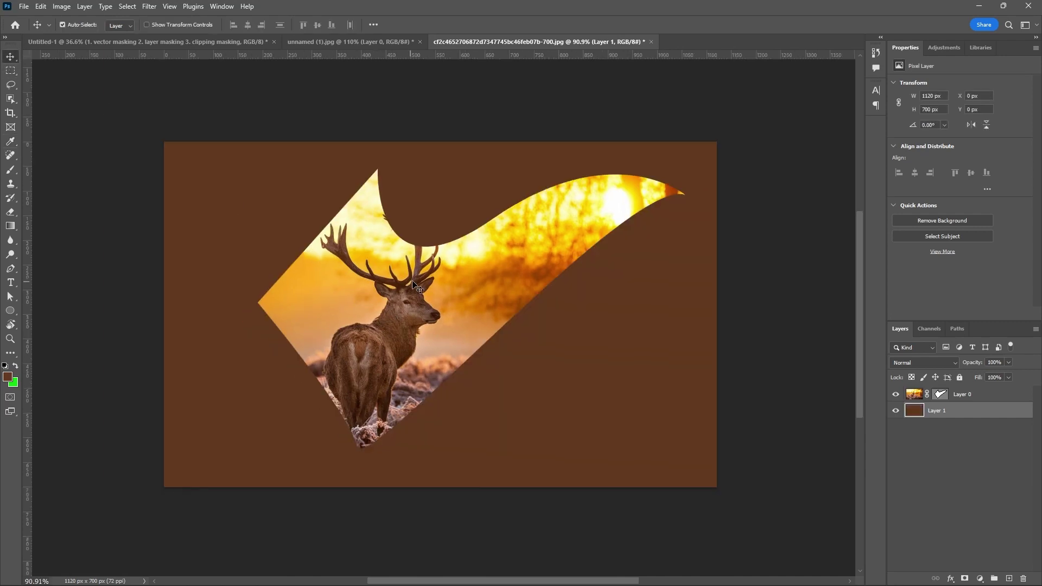
scroll(418, 288, down, 3)
scroll(418, 288, up, 1)
click(380, 42)
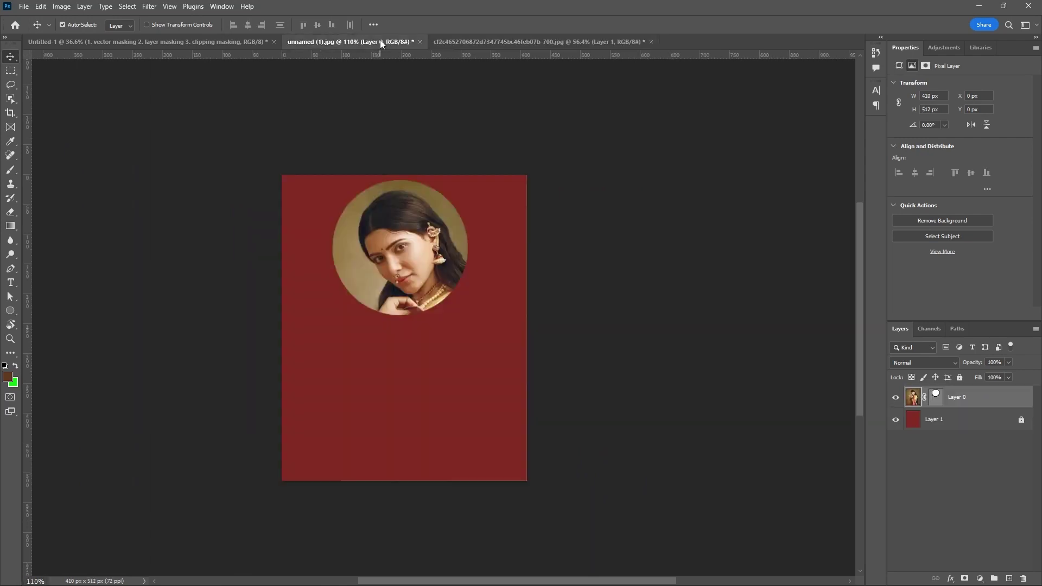
click(487, 44)
scroll(388, 246, down, 2)
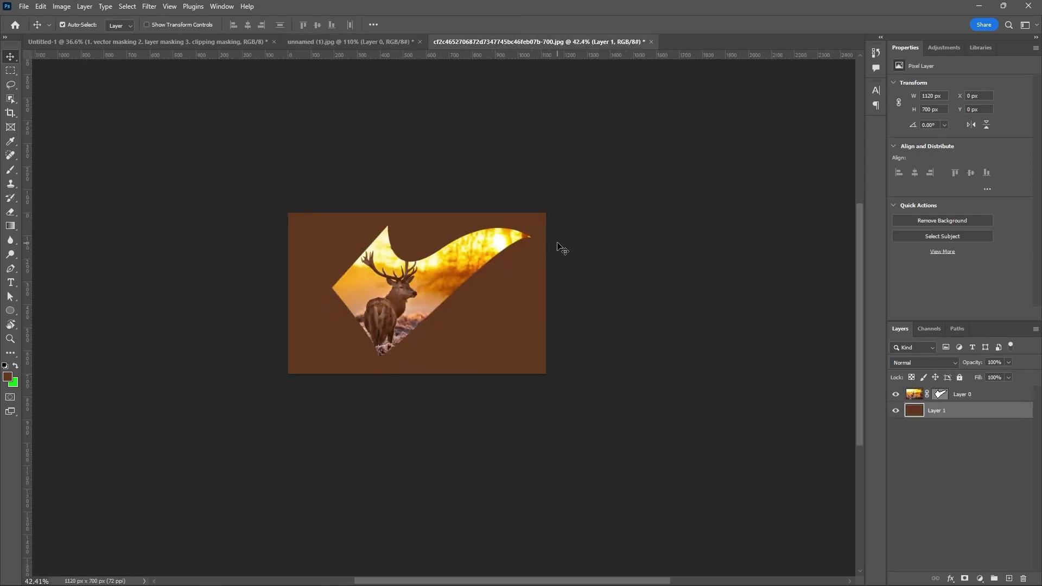
scroll(556, 223, up, 1)
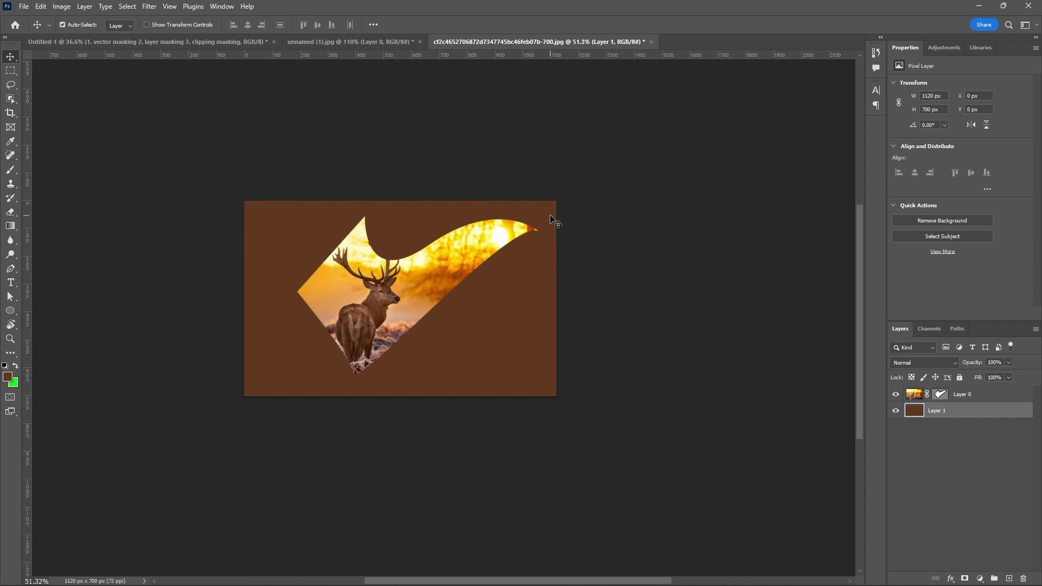
scroll(310, 141, up, 2)
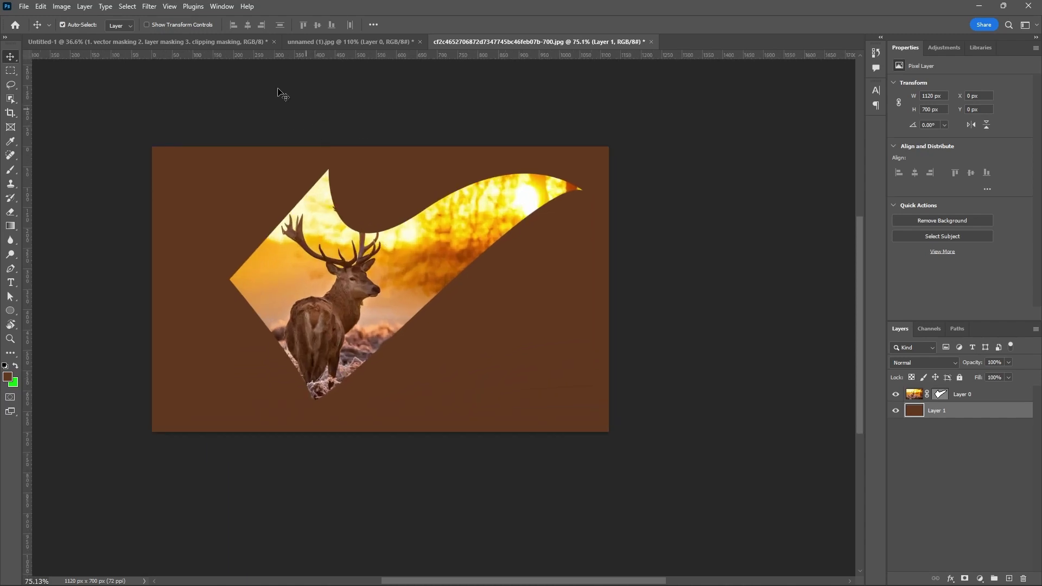
Open the yellow and orange flower photo 71a59f58b4d7b74d0d400c894471e6d6.jpg from the LATEST PICTURES folder.
click(24, 7)
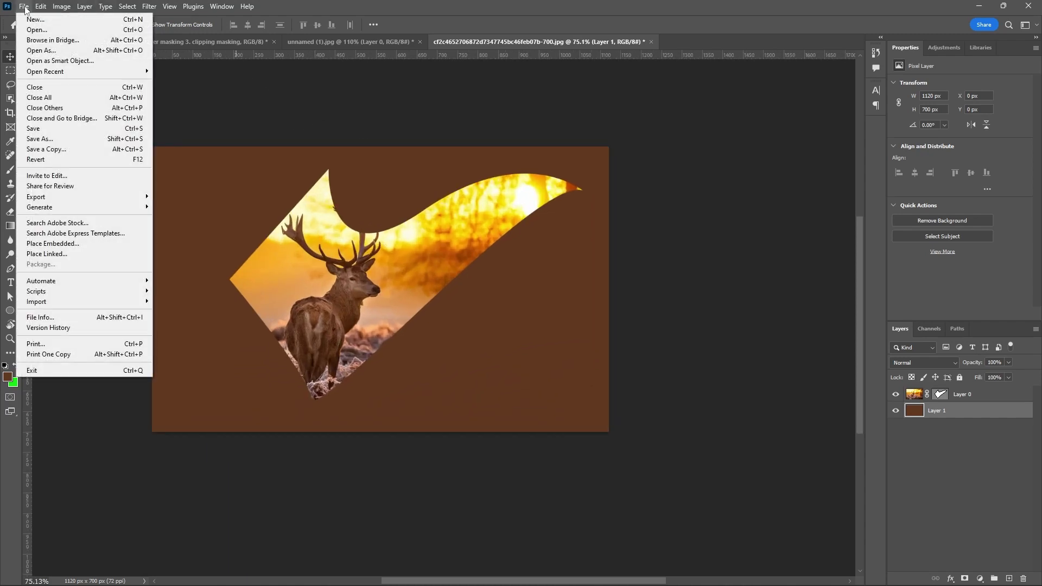
click(34, 30)
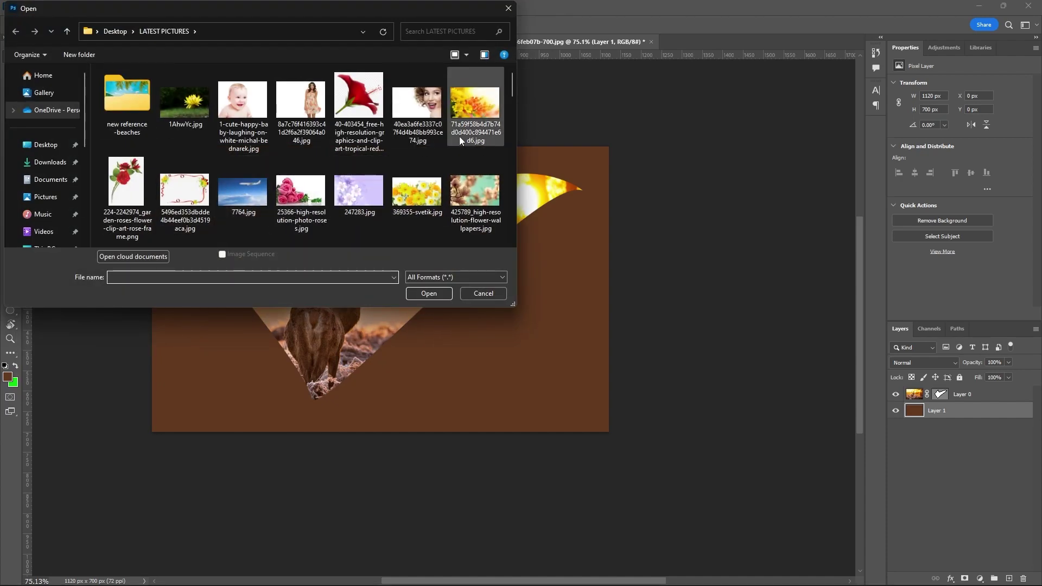
click(463, 111)
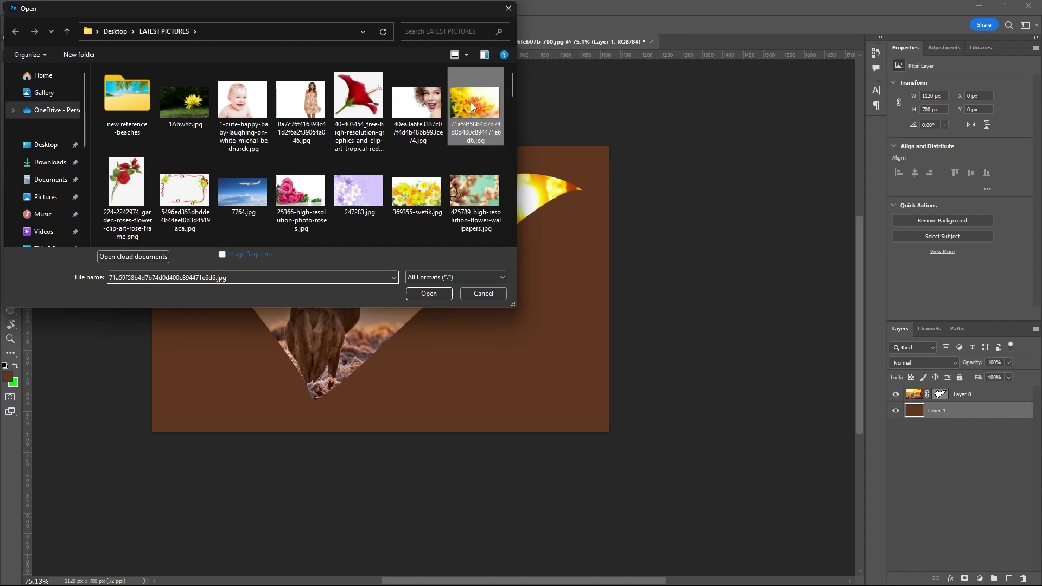
click(429, 293)
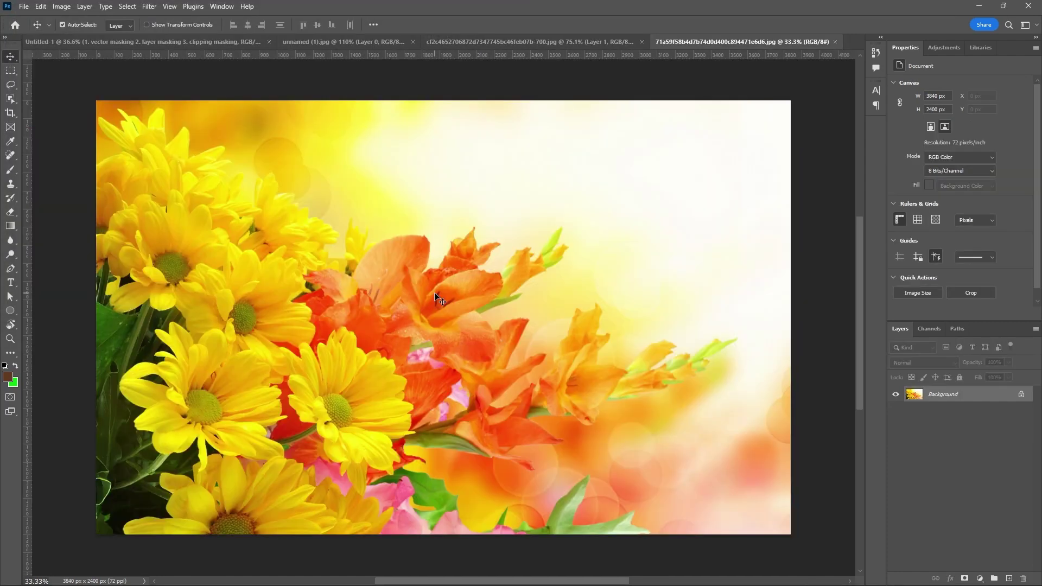
Set the Custom Shape Tool to the Maple Tree shape from the Leaf Trees group.
click(10, 311)
right_click(11, 310)
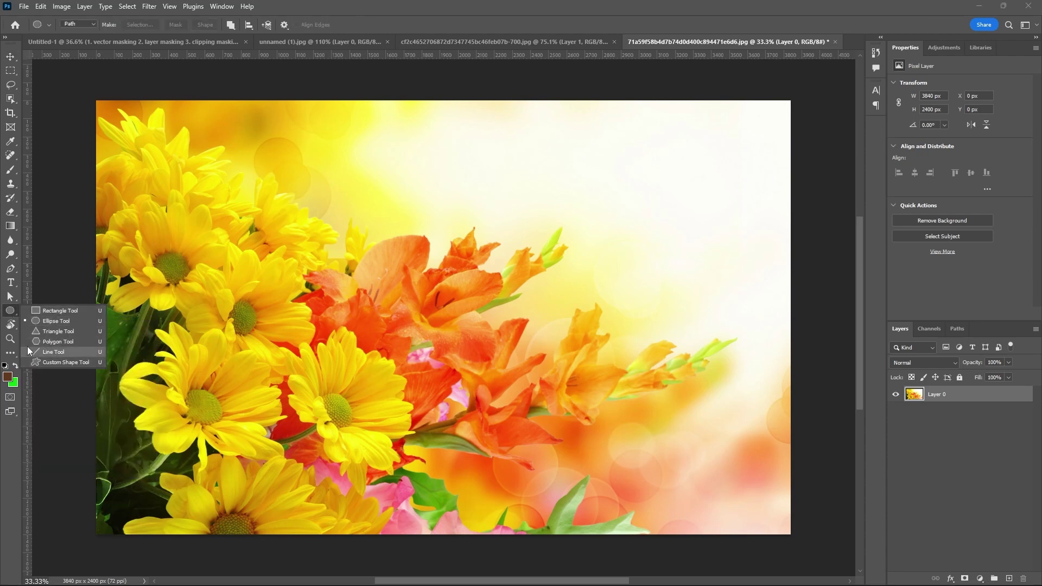
click(59, 364)
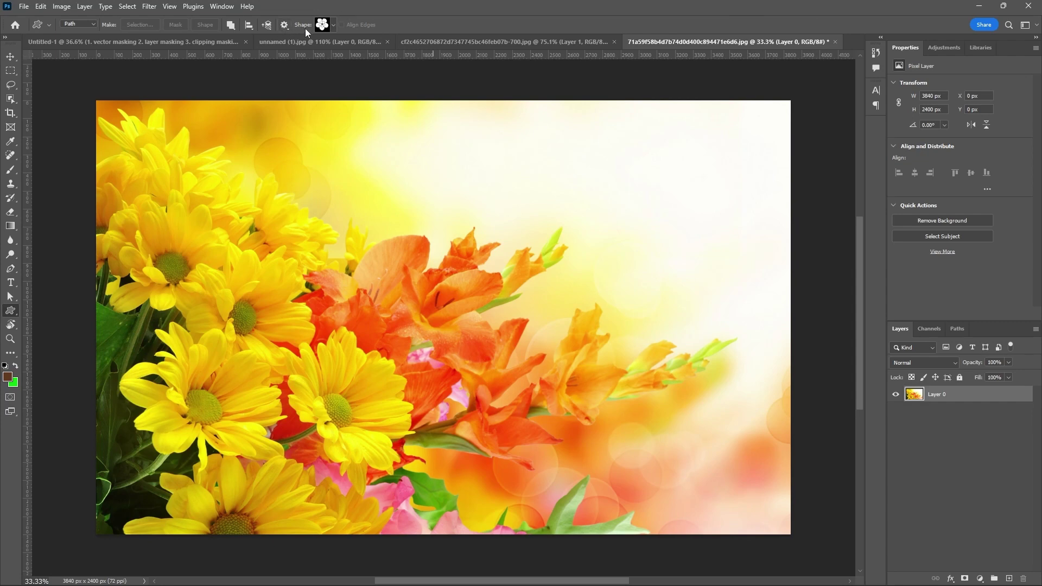
click(331, 27)
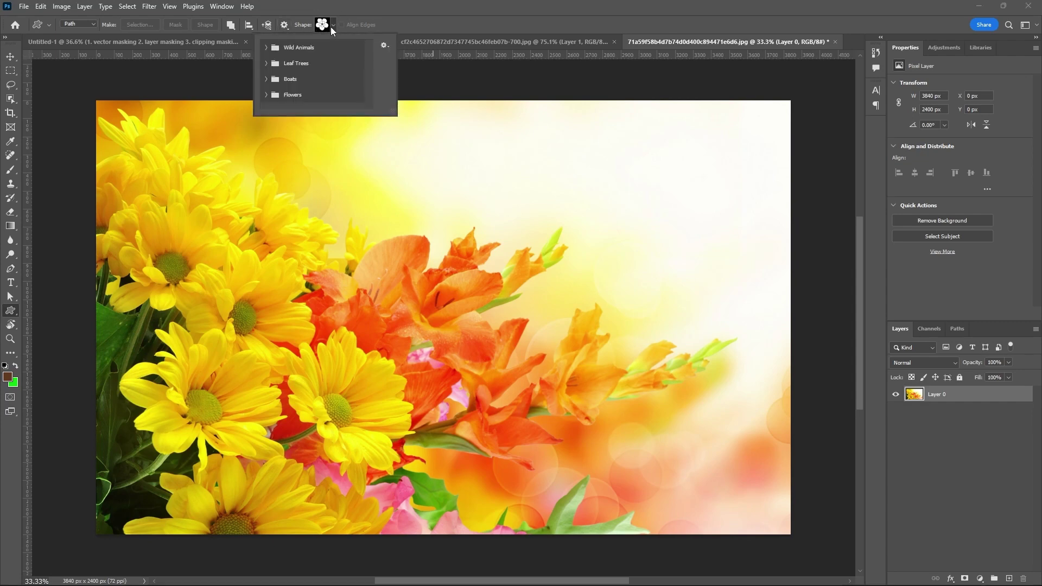
click(266, 48)
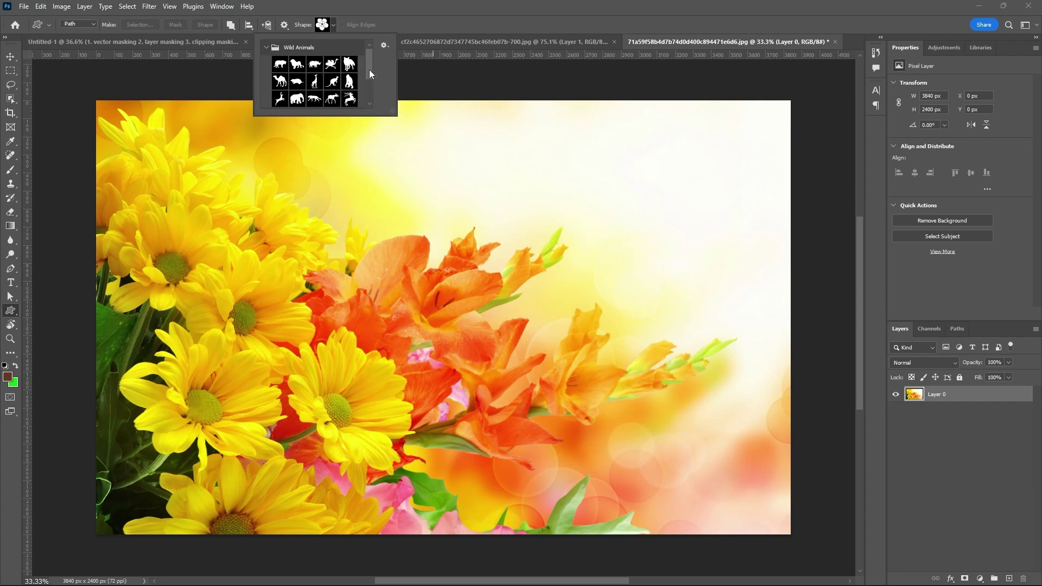
drag(369, 69, 370, 86)
scroll(347, 76, up, 3)
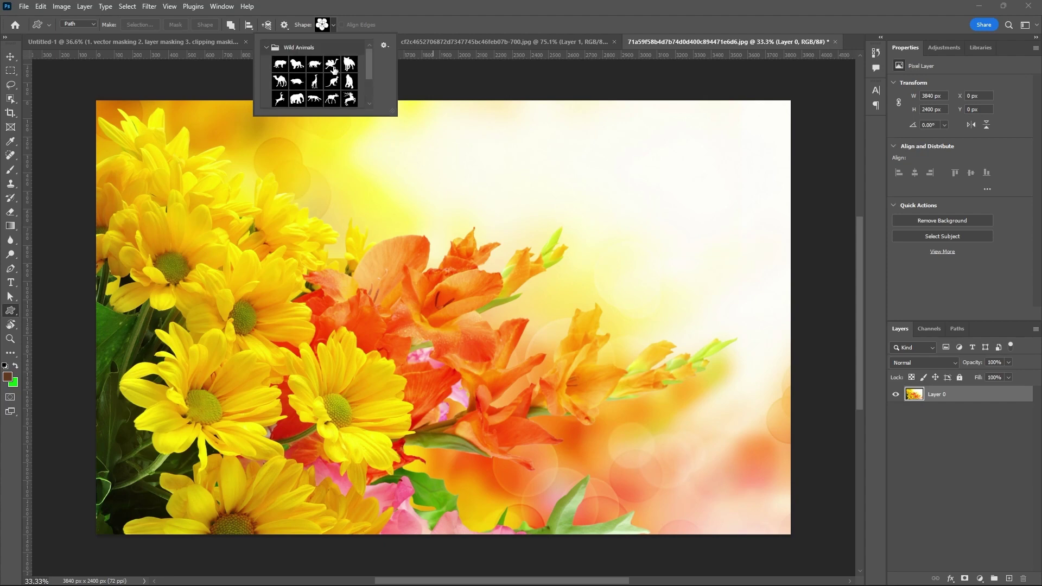
click(266, 48)
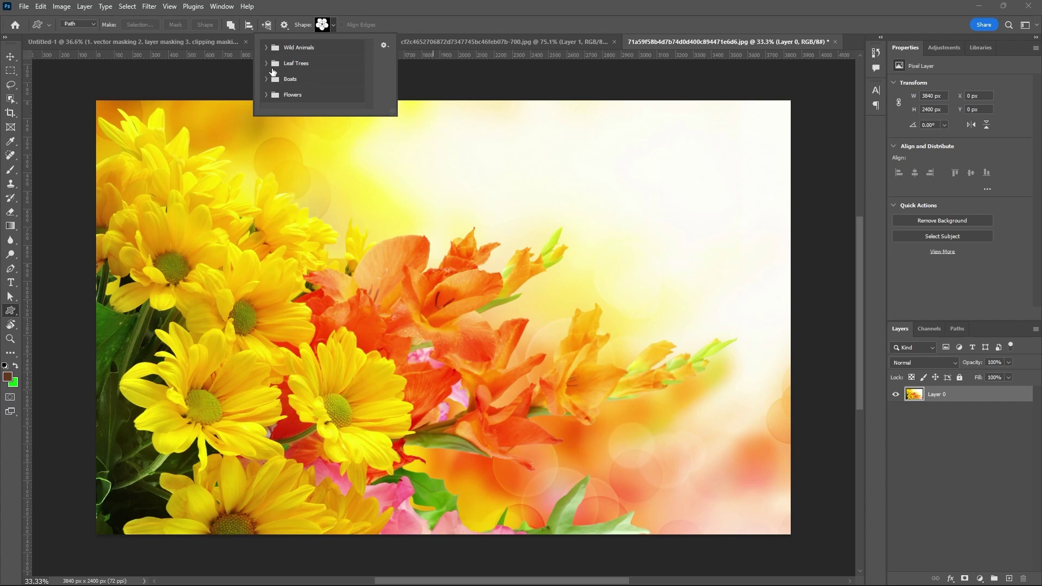
click(266, 64)
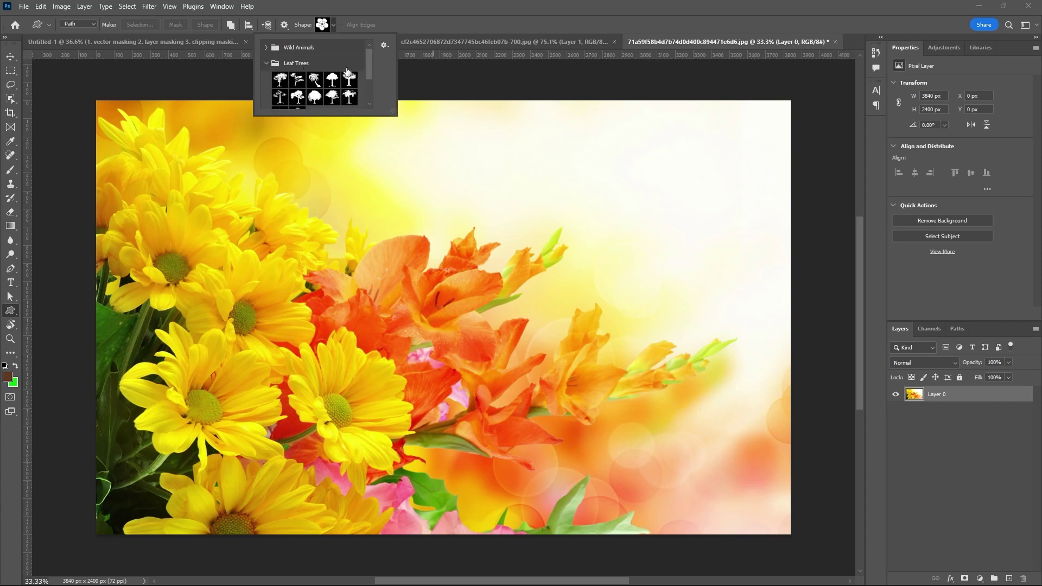
mouse_move(369, 70)
mouse_down()
mouse_move(370, 90)
mouse_move(371, 75)
mouse_up()
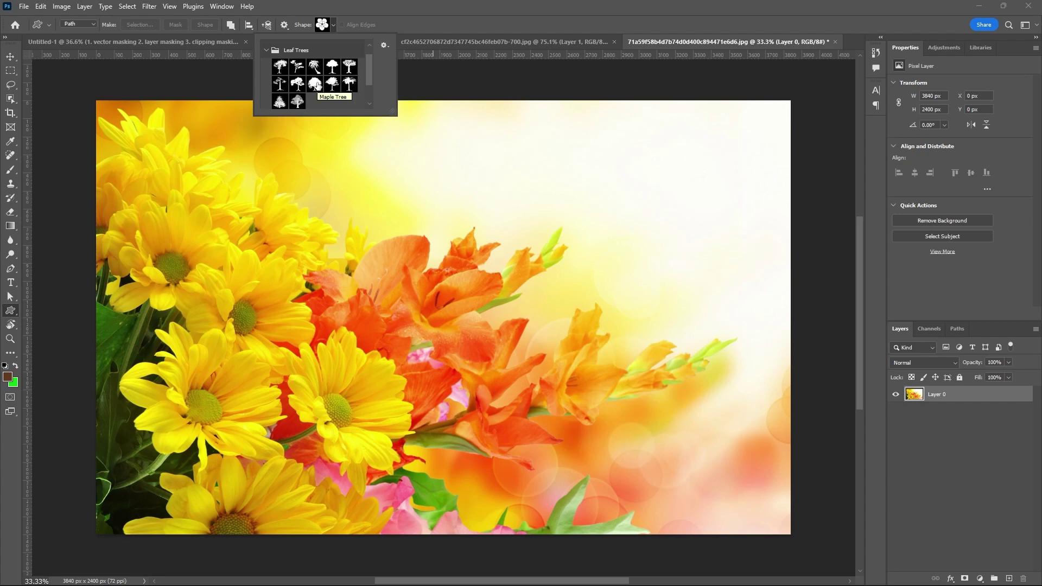
click(315, 85)
click(408, 27)
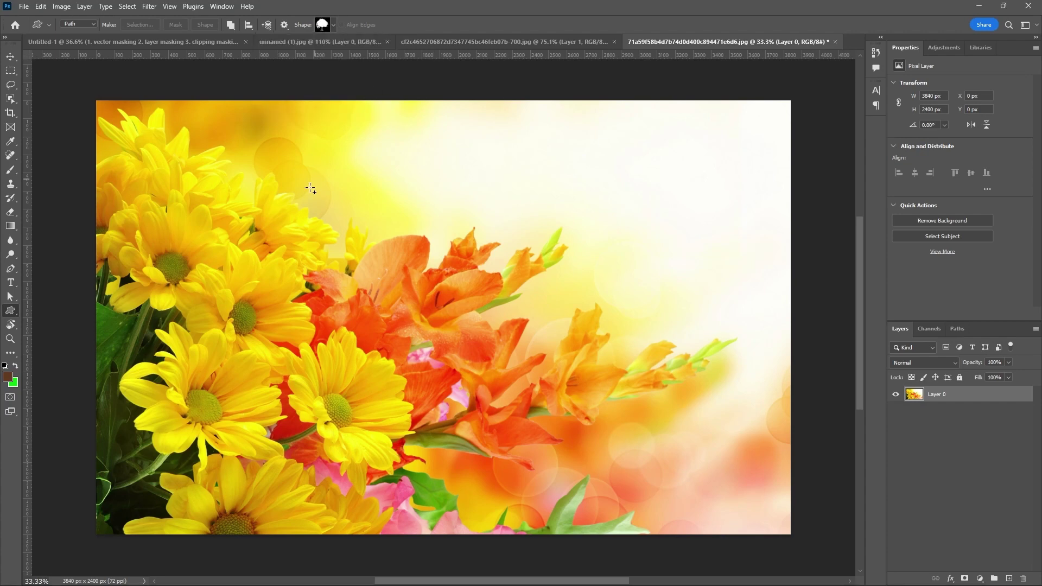
Draw a maple tree path about 1577 px wide and high, and move it over the yellow flowers to about X 407 px, Y 591 px.
scroll(311, 189, down, 2)
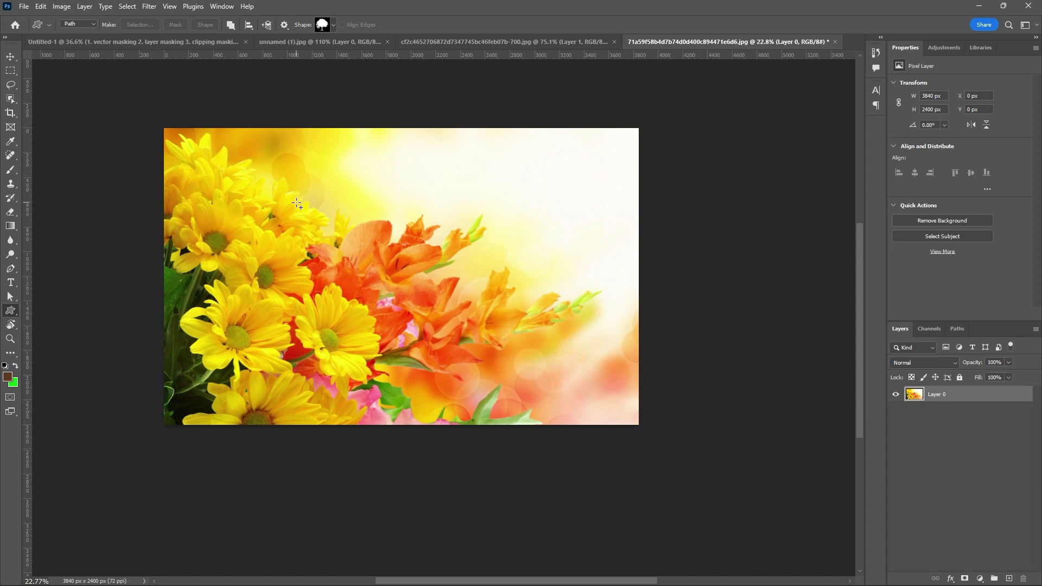
drag(298, 198, 492, 470)
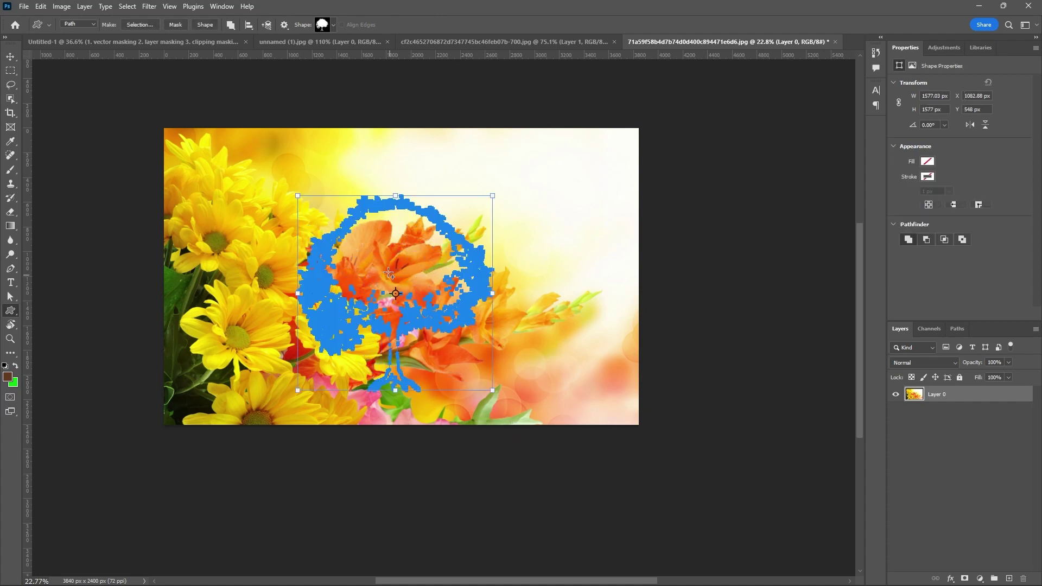
drag(10, 296, 32, 306)
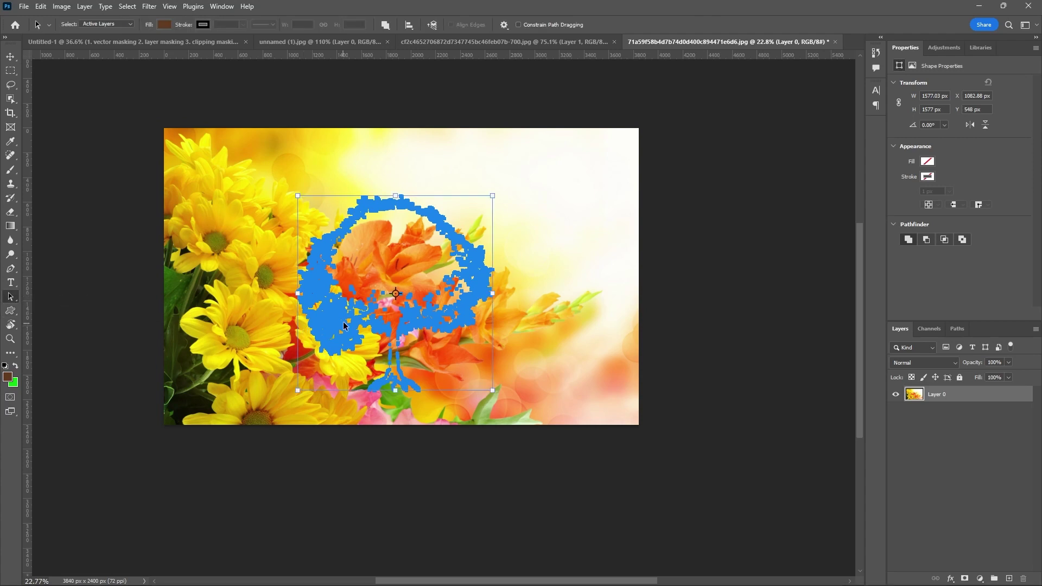
drag(298, 328, 254, 331)
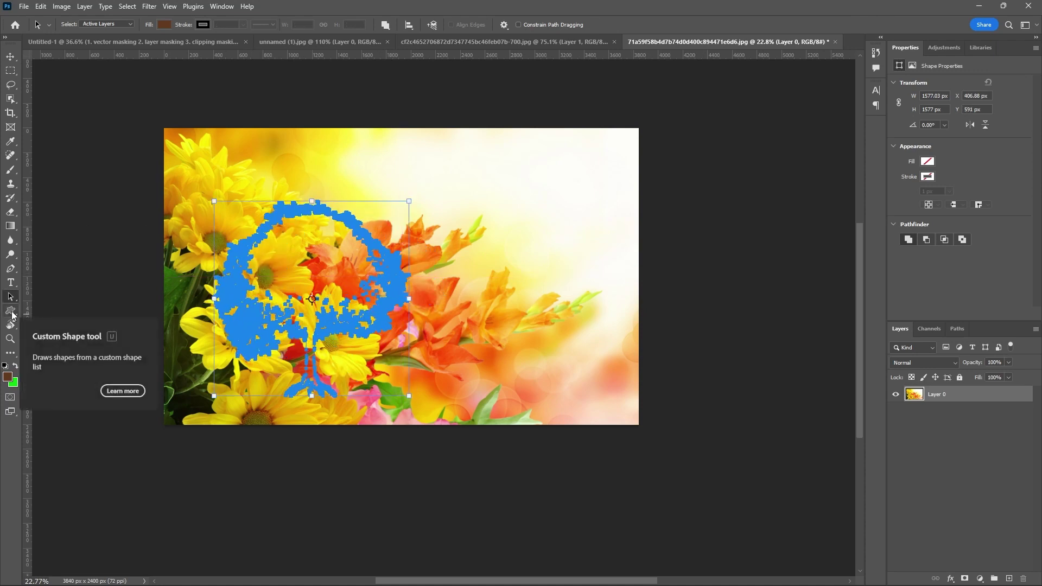
Turn the maple tree path into a vector mask on the flower photo's Layer 0, and deselect the layer.
click(11, 312)
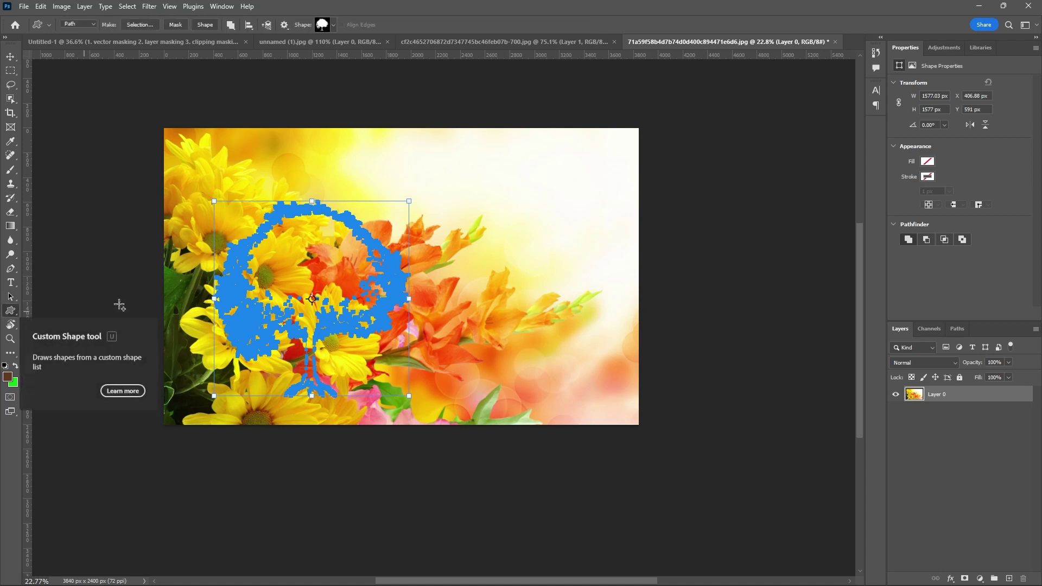
click(176, 24)
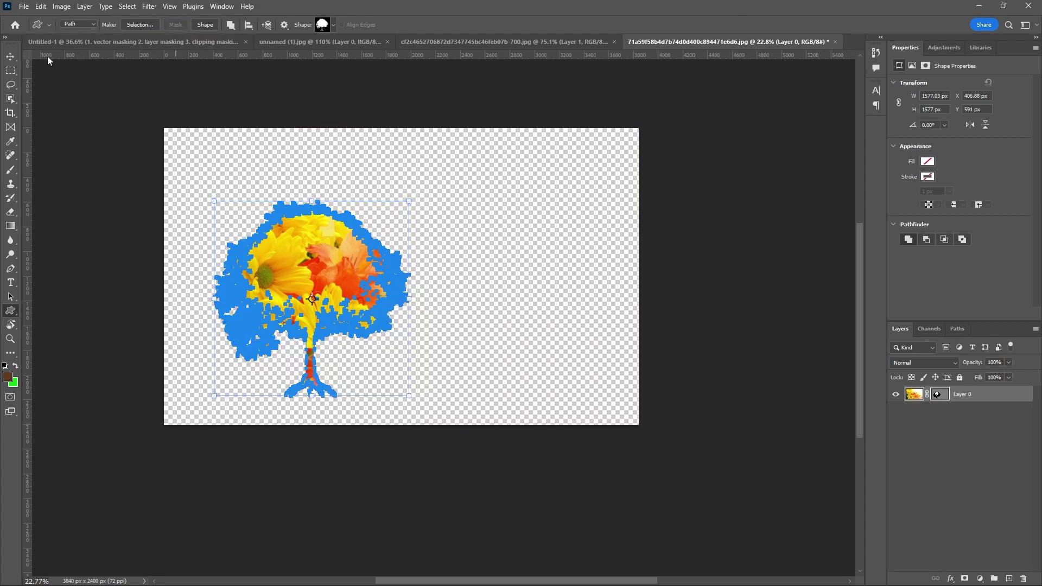
click(13, 58)
click(453, 246)
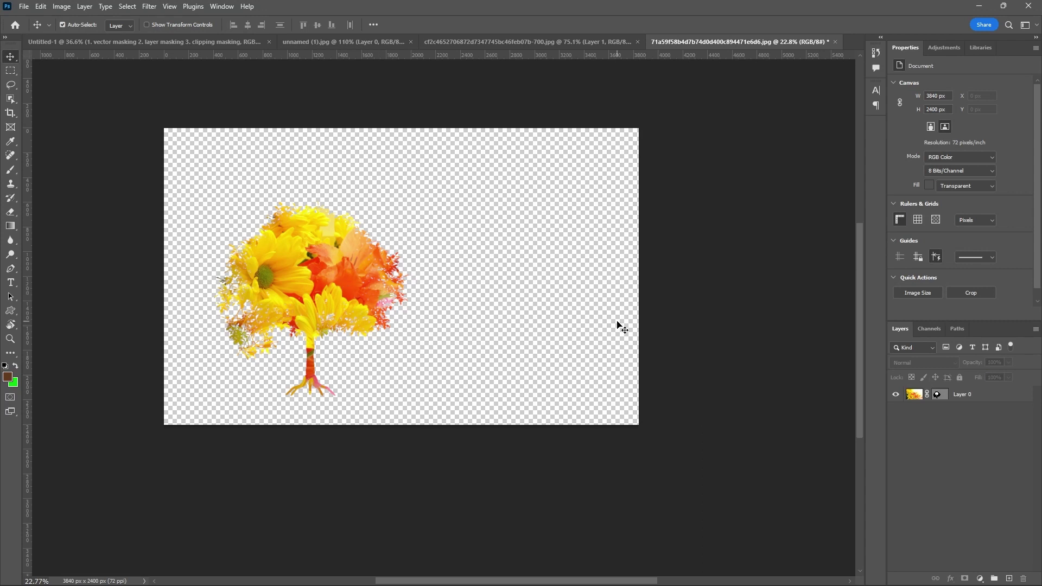
Add a new layer and place it below the tree-masked Layer 0.
click(994, 399)
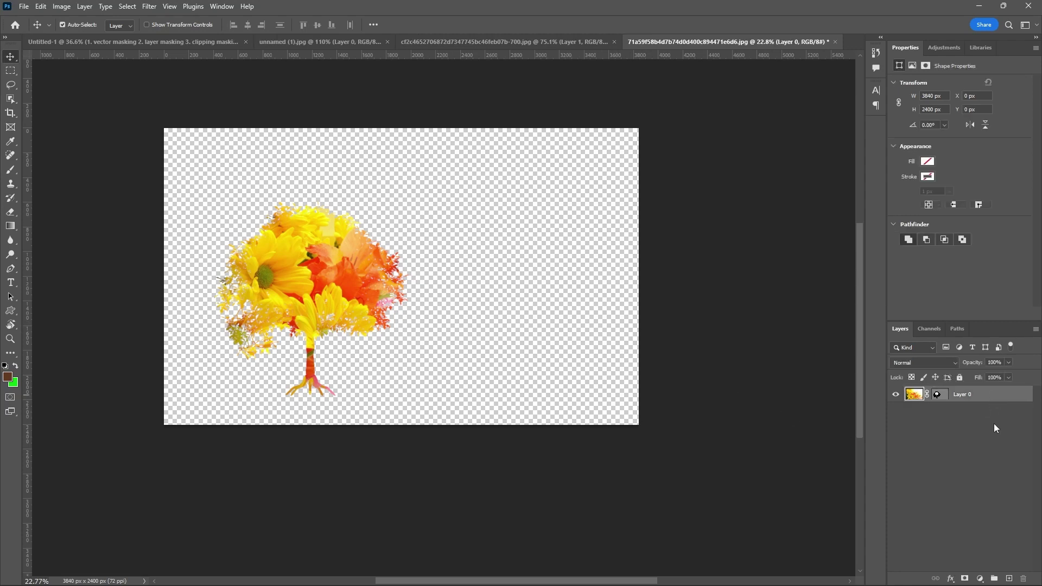
click(1008, 578)
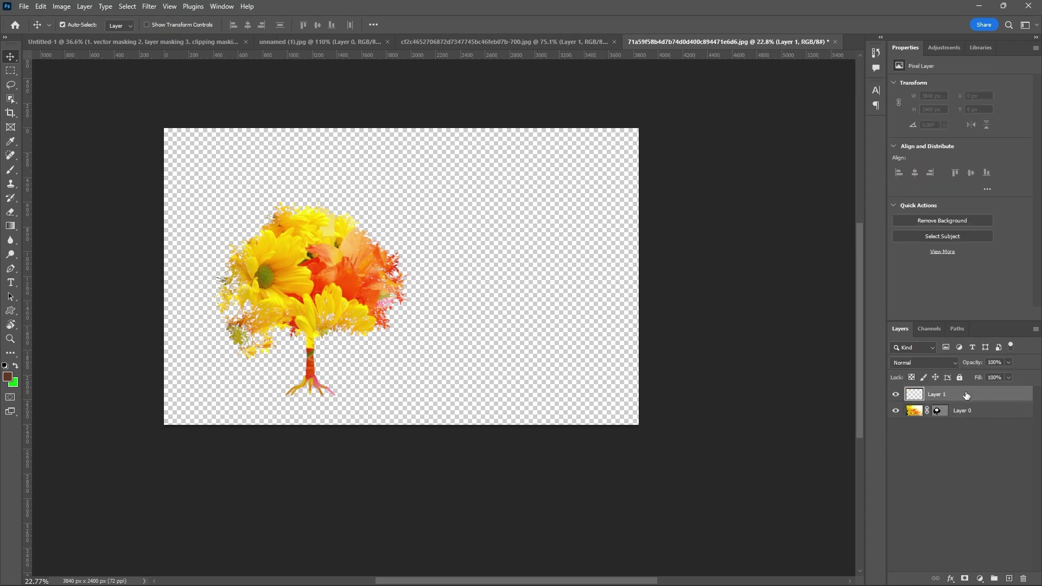
drag(966, 396, 971, 428)
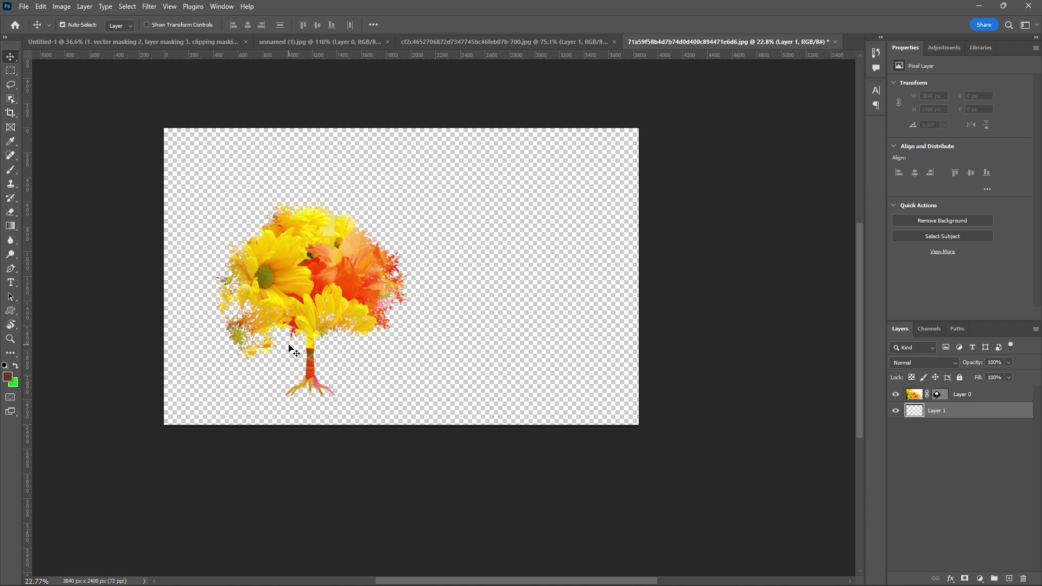
Fill the new Layer 1 with a dark olive green sampled from the masked flowers, and inspect the tree against it.
key(i)
scroll(312, 346, up, 2)
click(311, 353)
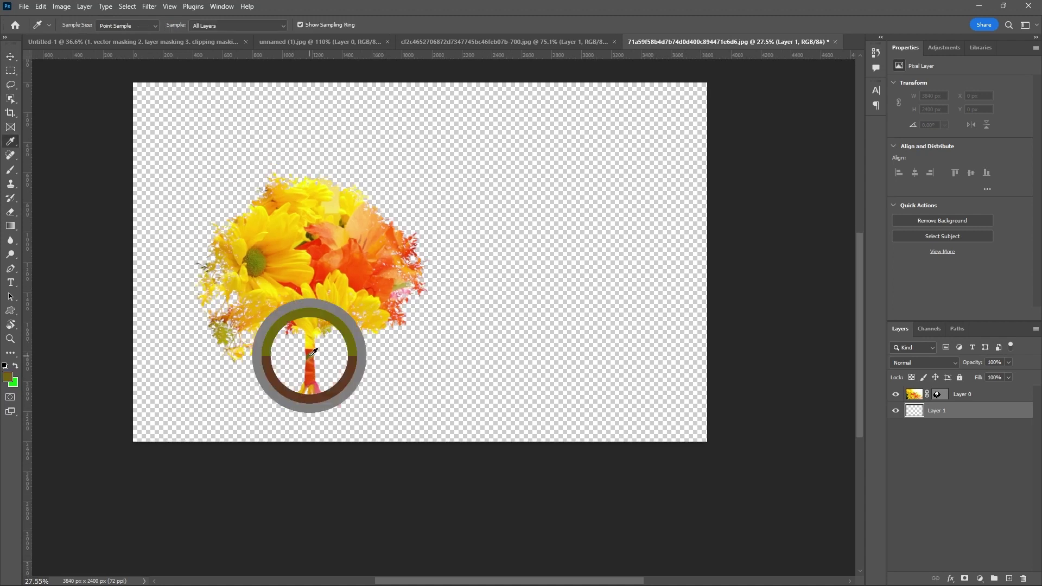
click(253, 254)
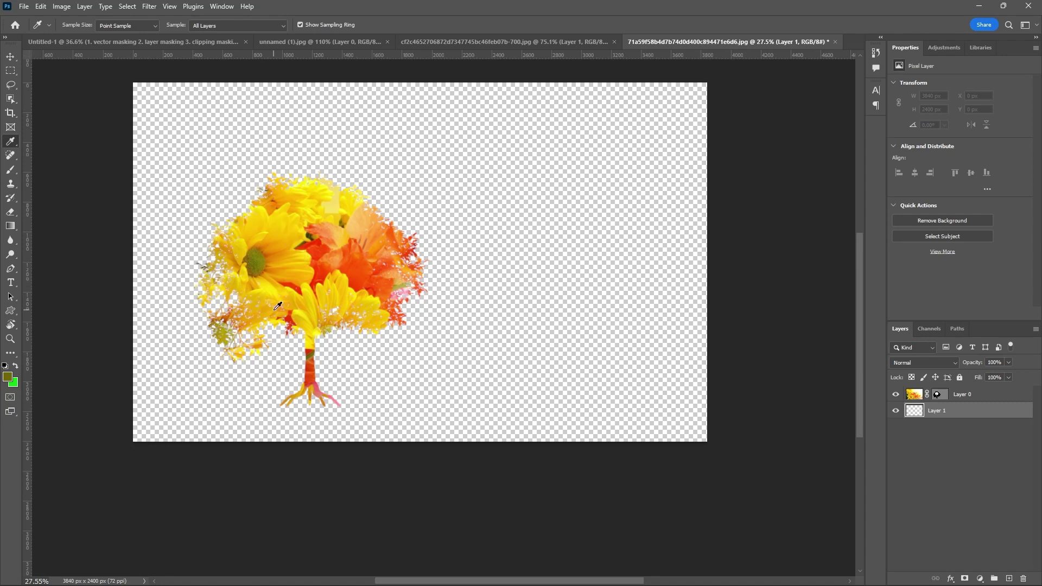
click(310, 236)
key(alt+BackSpace)
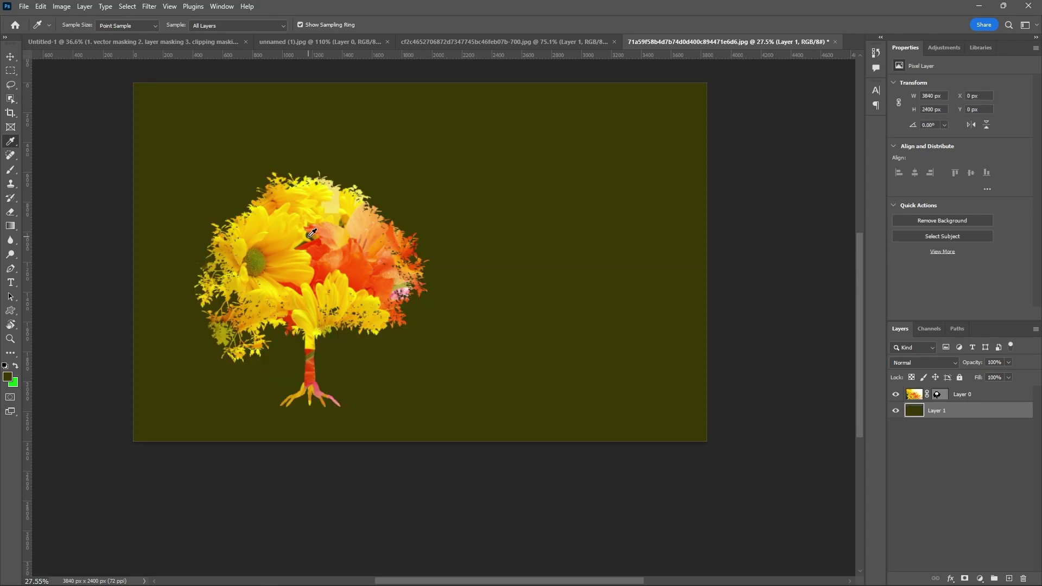
click(10, 57)
scroll(344, 211, down, 2)
scroll(326, 225, up, 5)
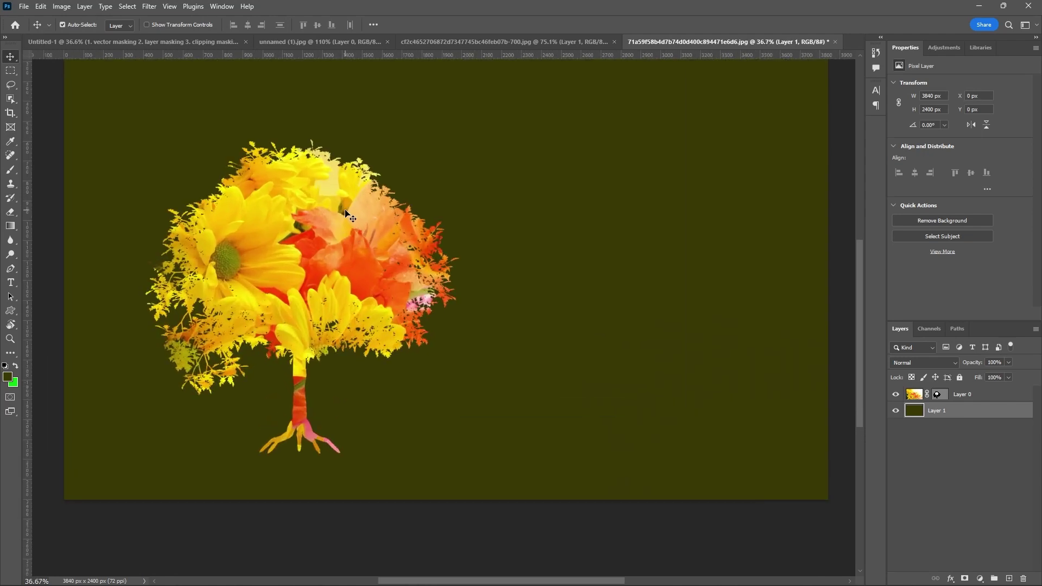
scroll(309, 219, up, 2)
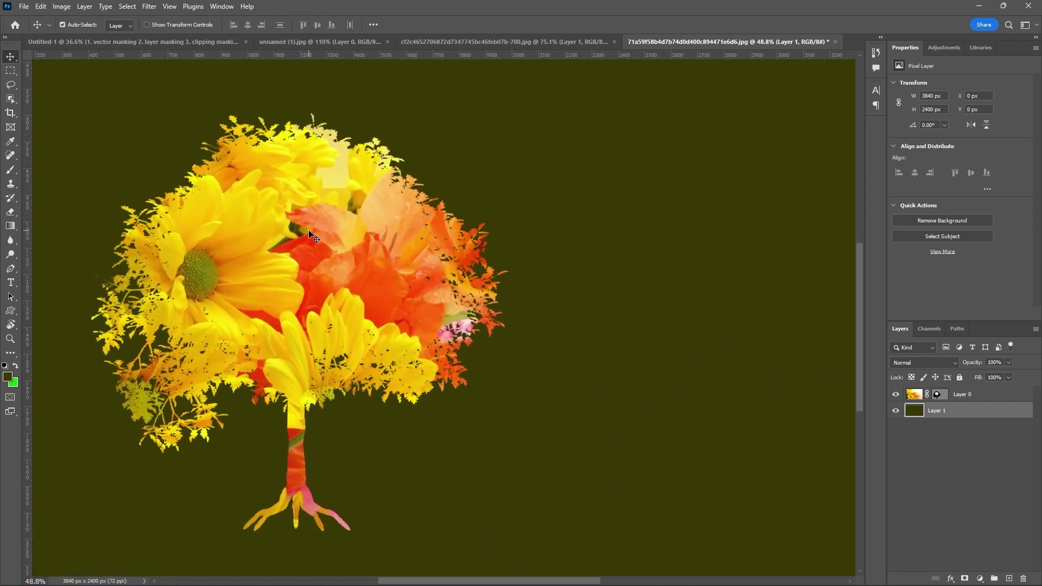
scroll(305, 244, down, 2)
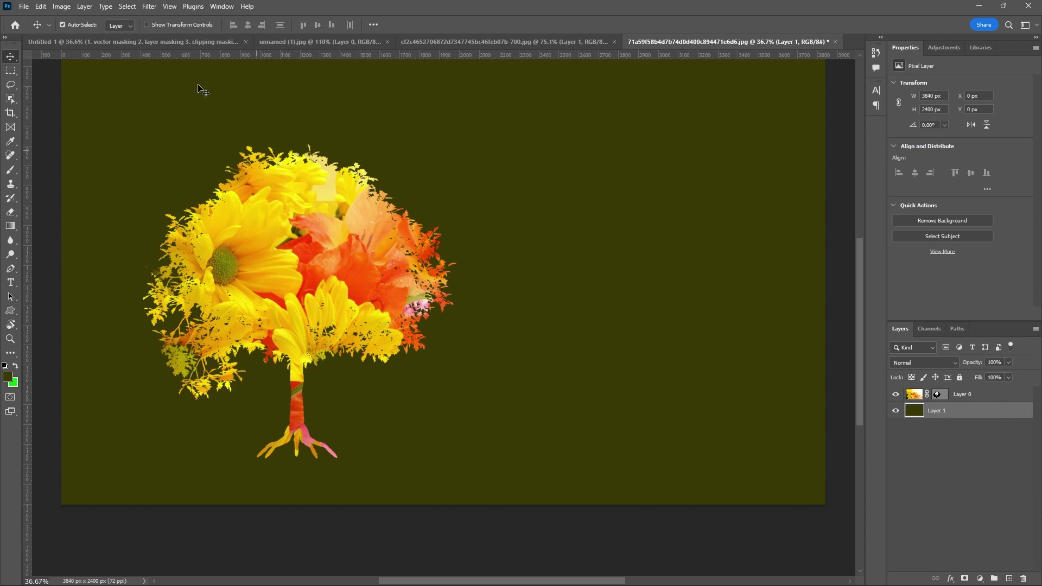
Open the daffodil and rose photo 369355-svetik.jpg from the LATEST PICTURES folder.
click(23, 7)
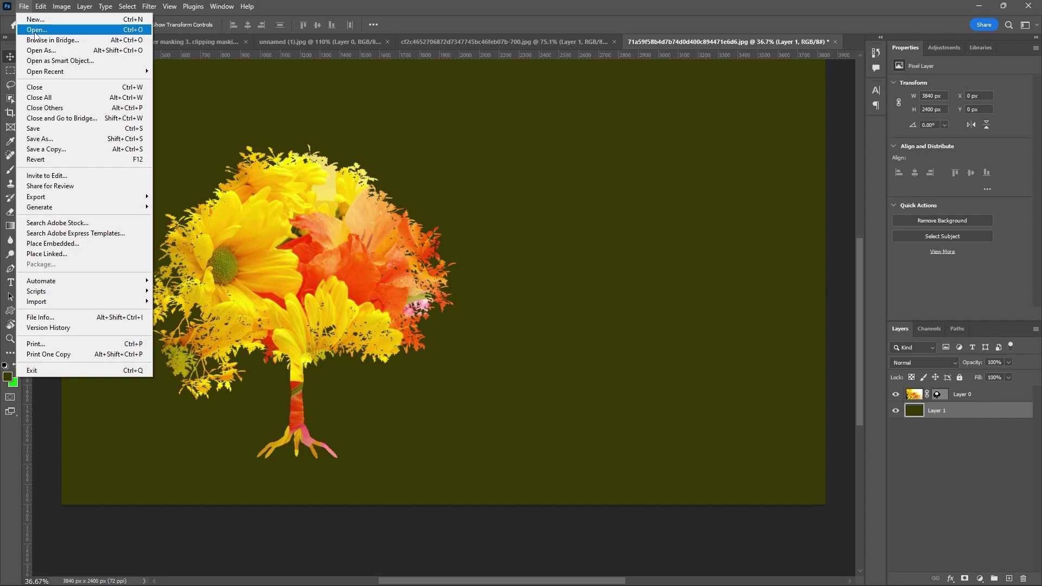
click(36, 30)
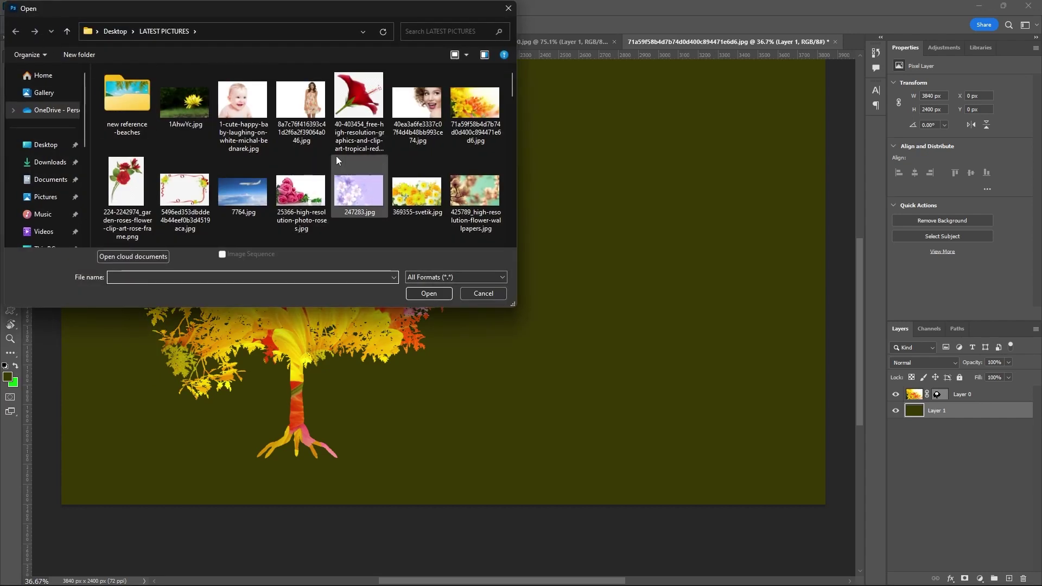
scroll(334, 165, down, 5)
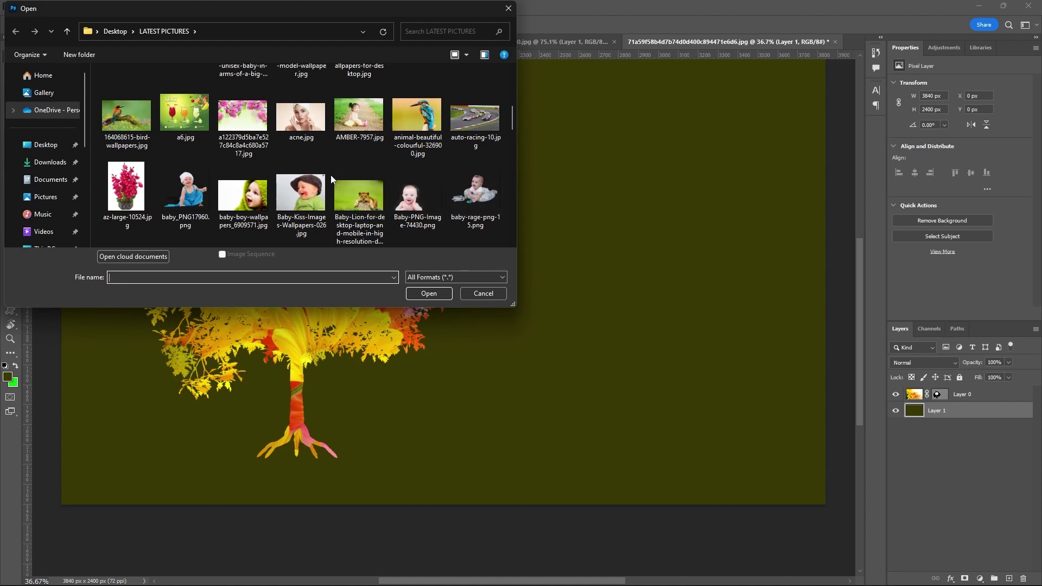
scroll(330, 174, up, 3)
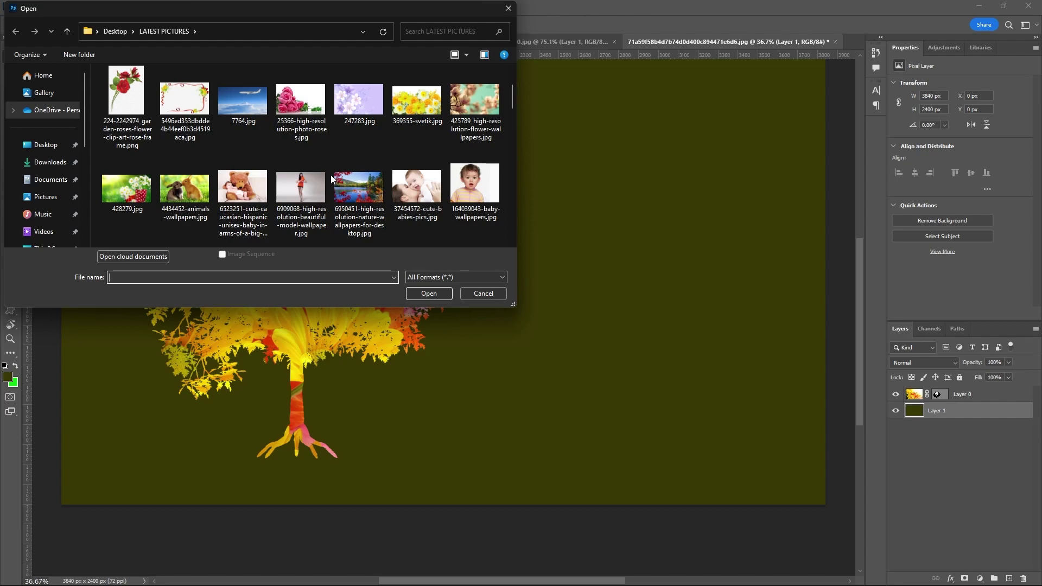
click(414, 111)
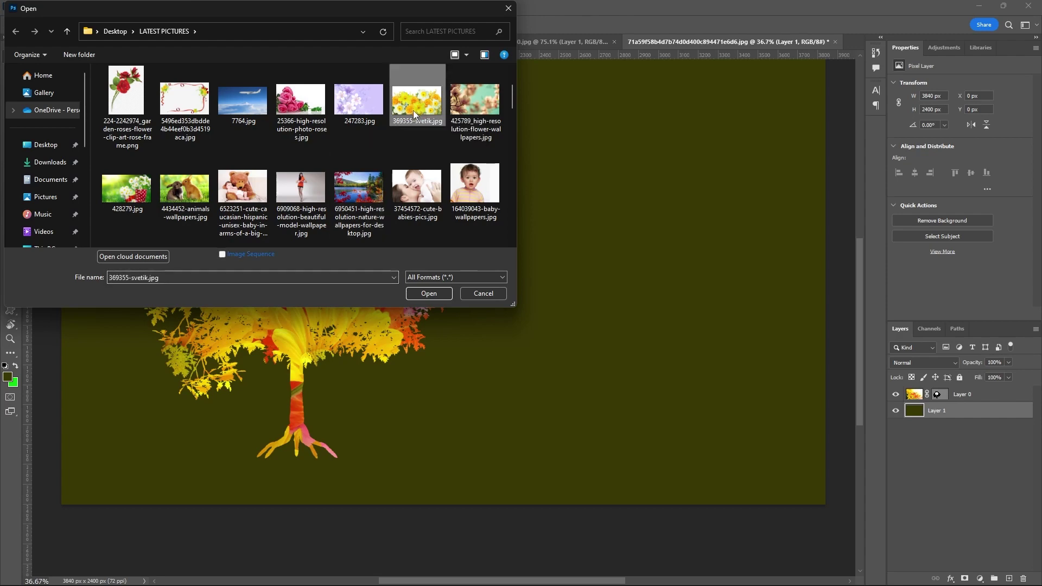
click(428, 293)
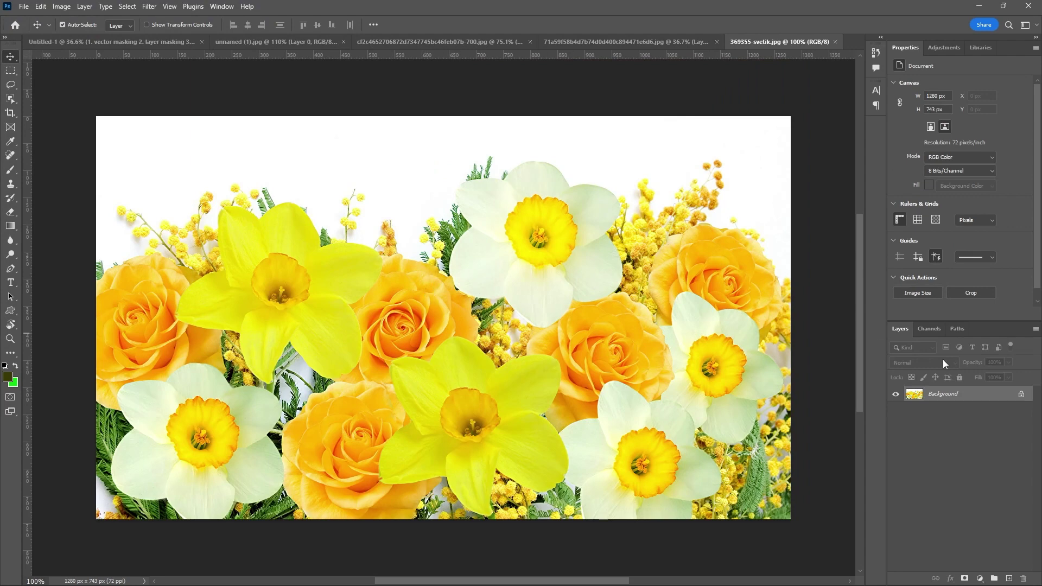
Unlock the flower photo's Background layer and duplicate the resulting Layer 0.
click(1021, 395)
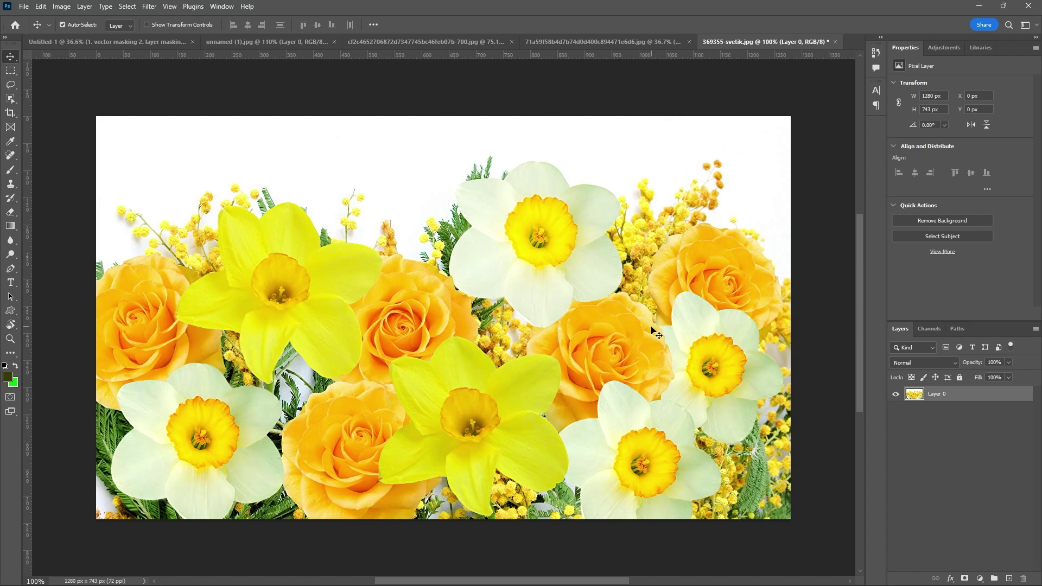
key(ctrl)
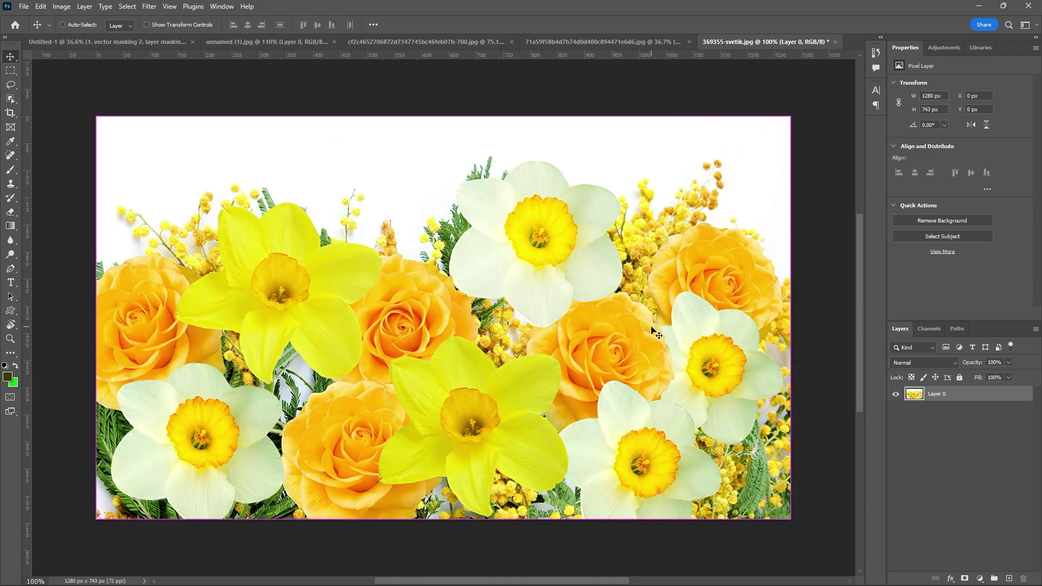
key(ctrl+j)
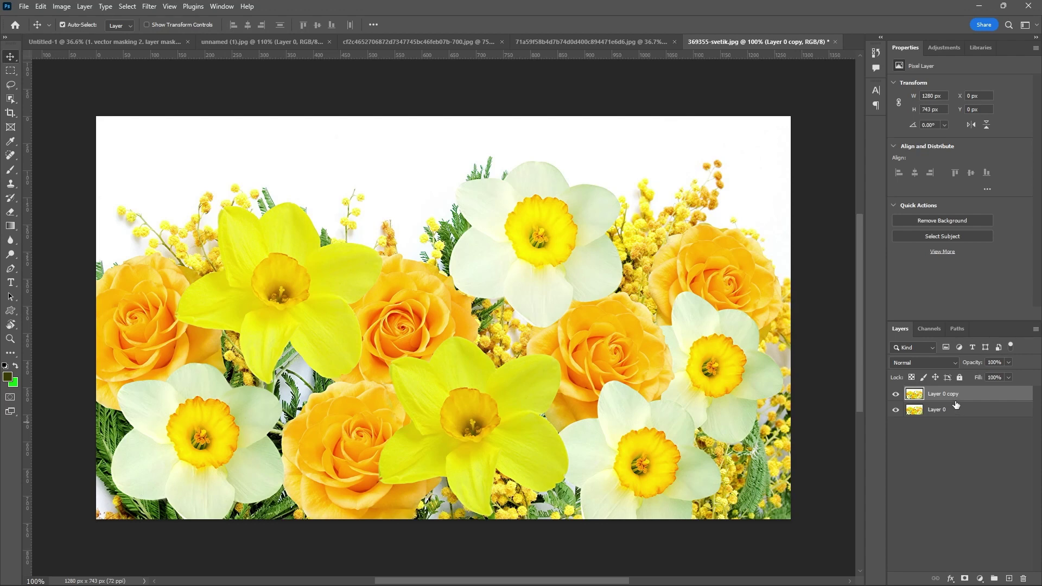
right_click(995, 394)
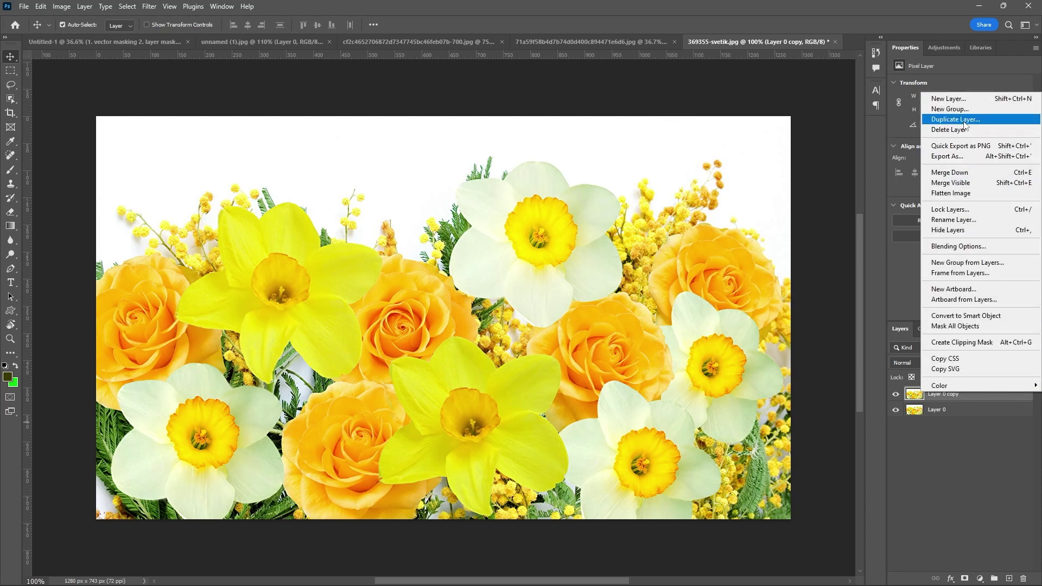
click(976, 437)
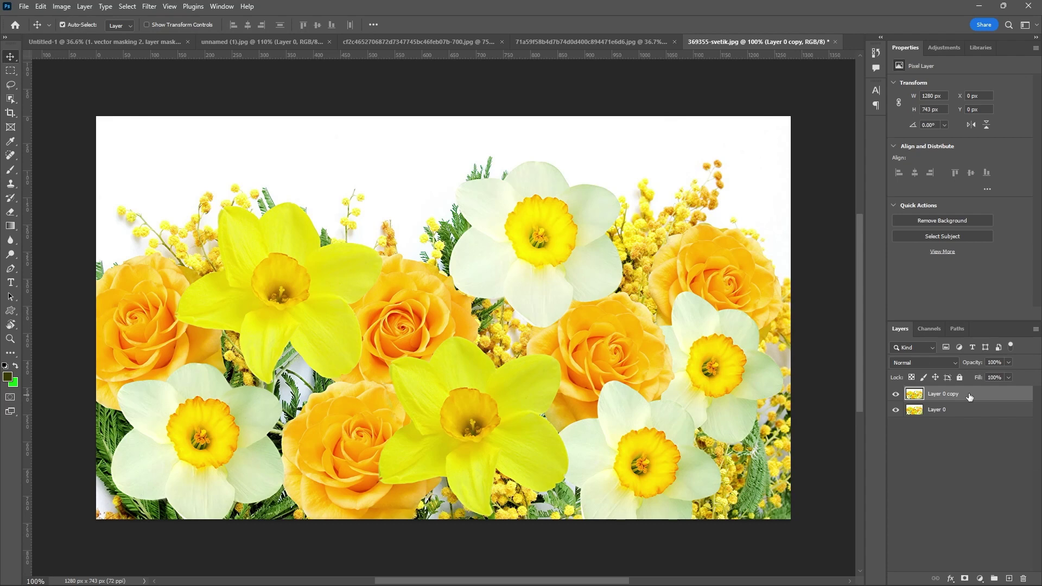
Place Layer 0 copy below Layer 0, hide the copy, and make Layer 0 the active layer.
drag(969, 397, 971, 427)
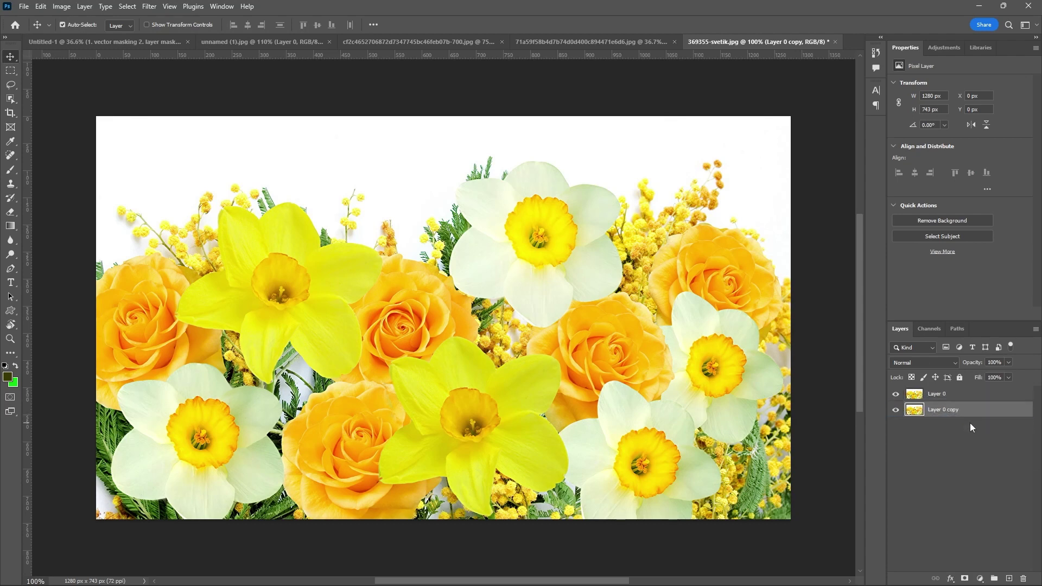
click(896, 411)
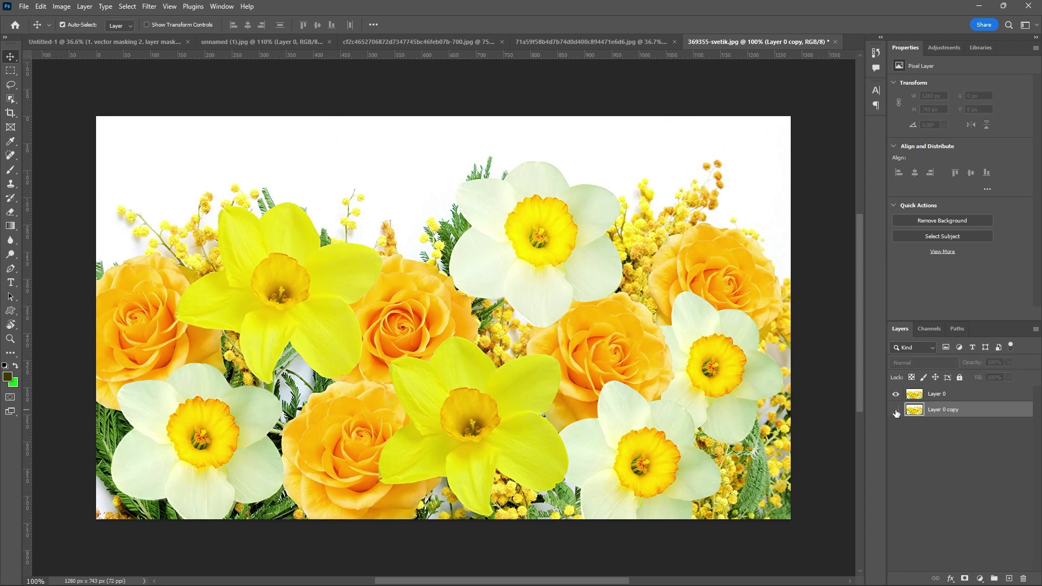
click(938, 397)
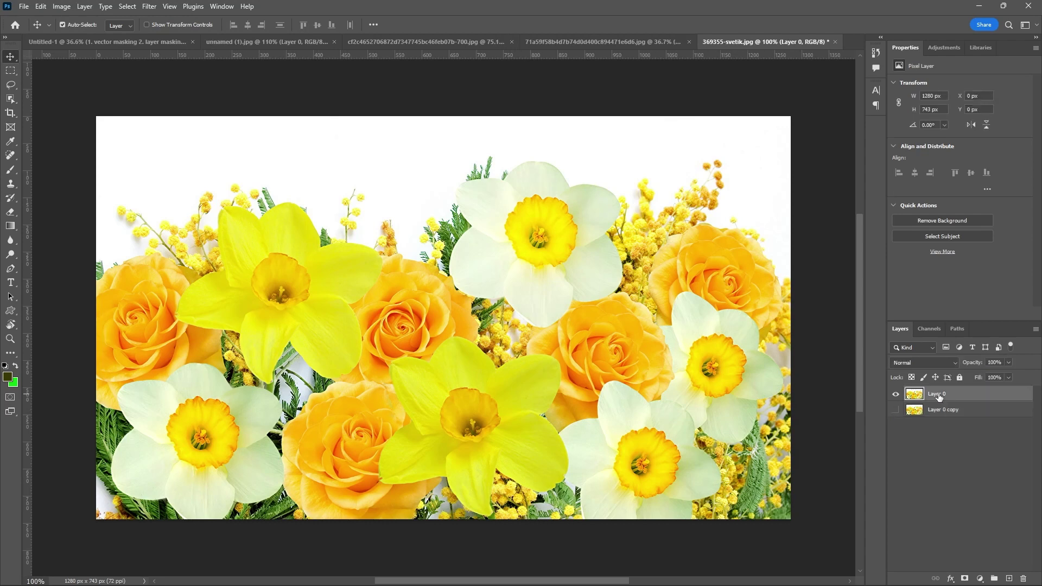
Draw a circular path about 391 px across around the lower yellow daffodil and turn it into Layer 0's vector mask.
scroll(576, 264, down, 3)
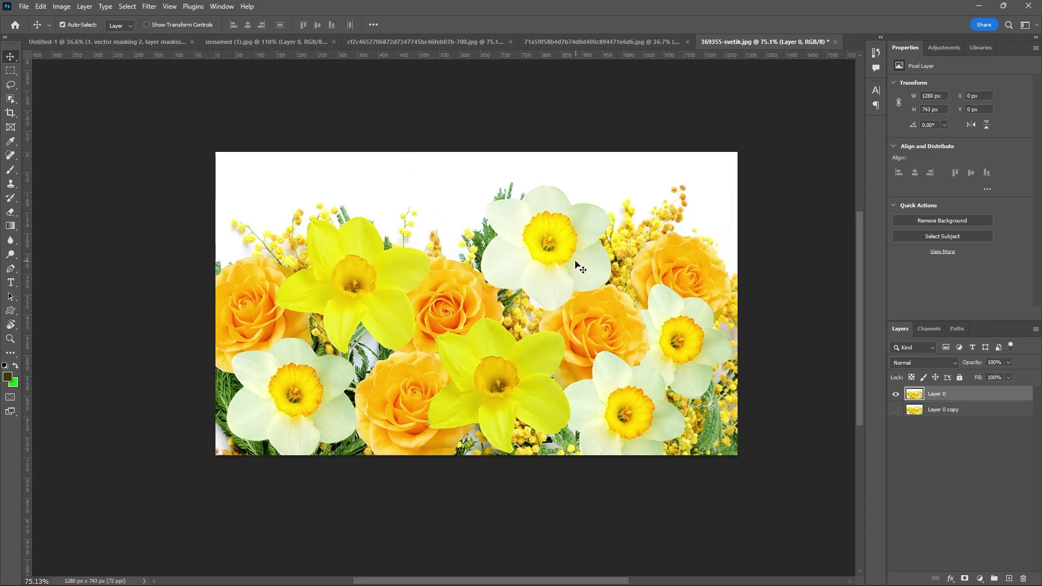
click(11, 311)
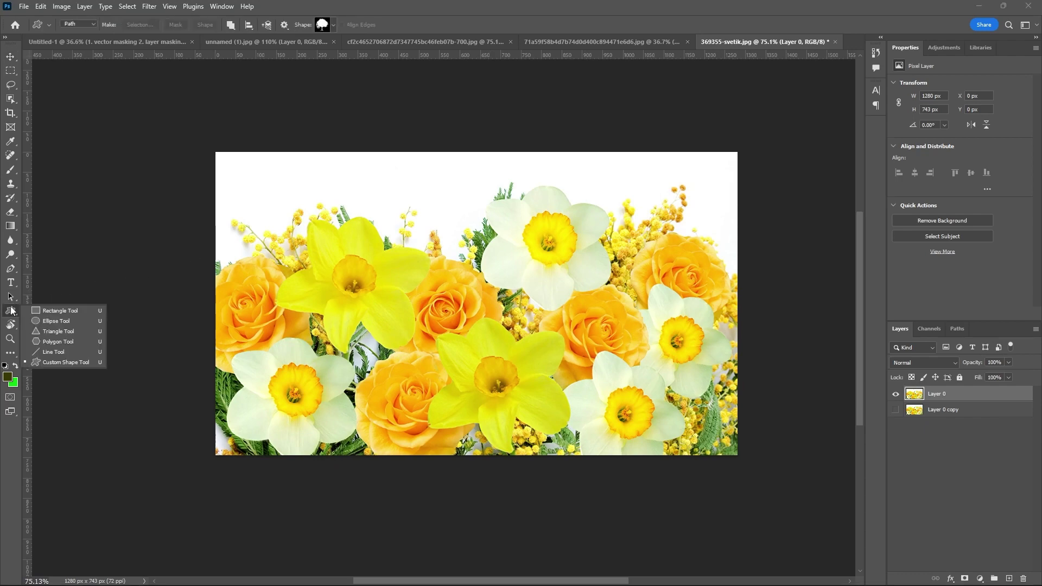
click(51, 320)
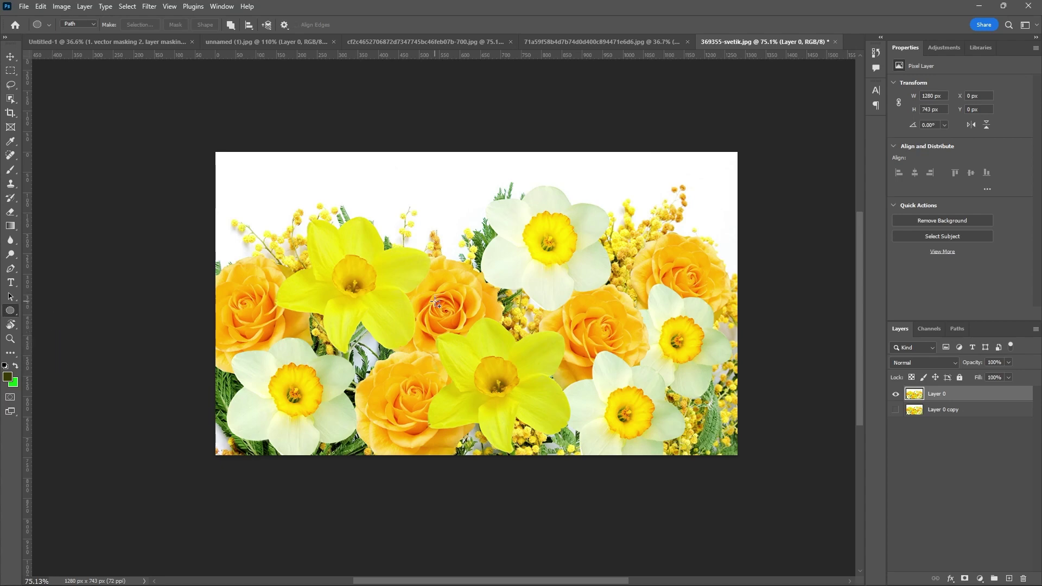
drag(422, 282, 565, 465)
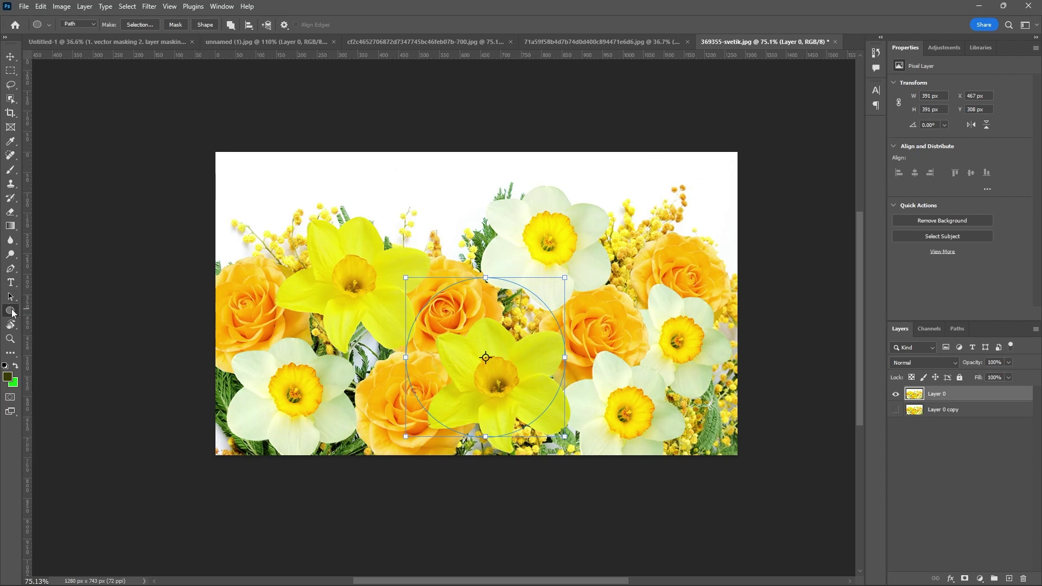
click(175, 25)
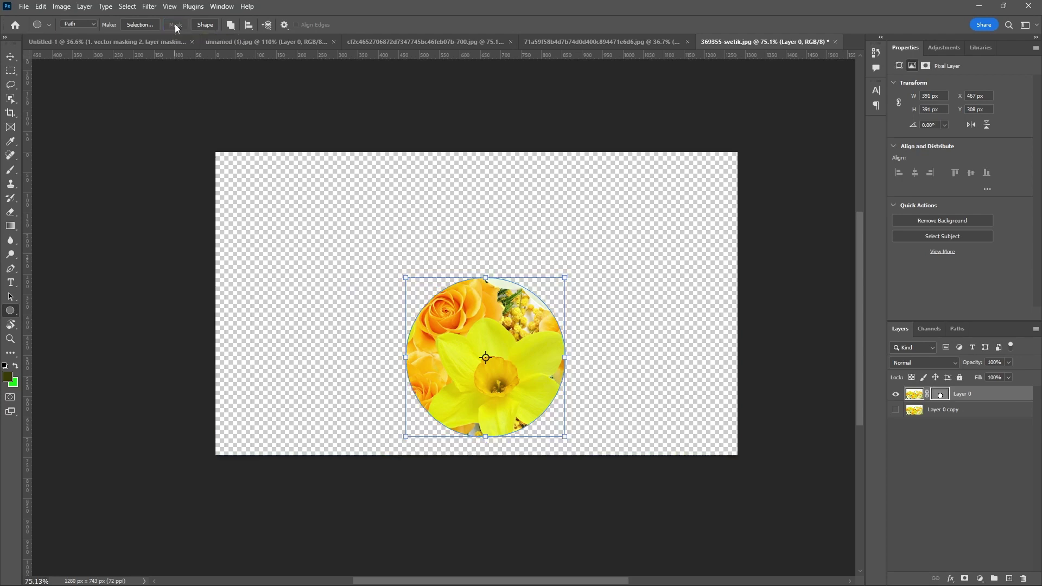
click(10, 58)
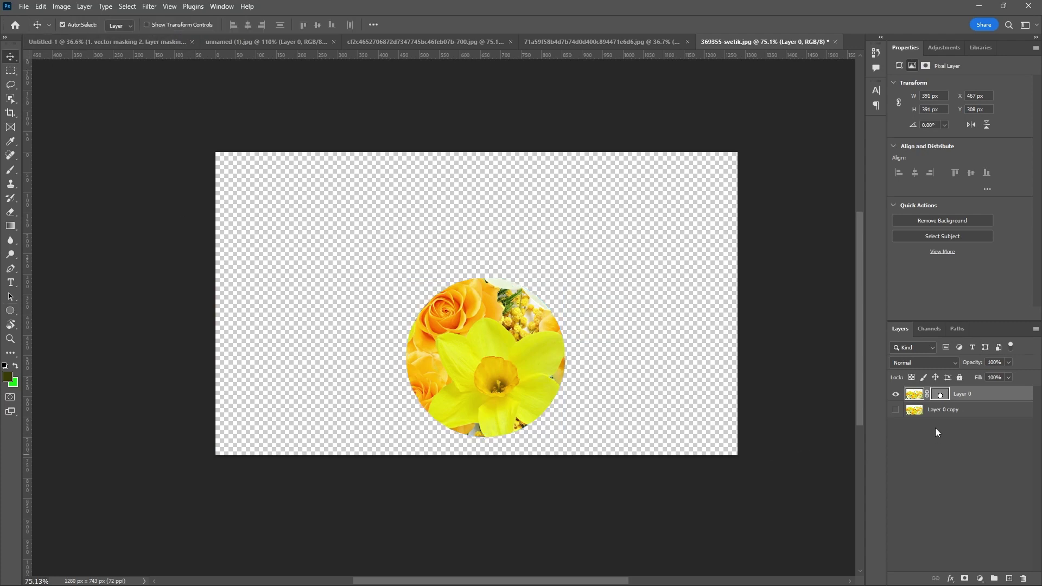
Compare the circle-masked image with Layer 0 copy shown and hidden, and leave the copy visible.
click(895, 411)
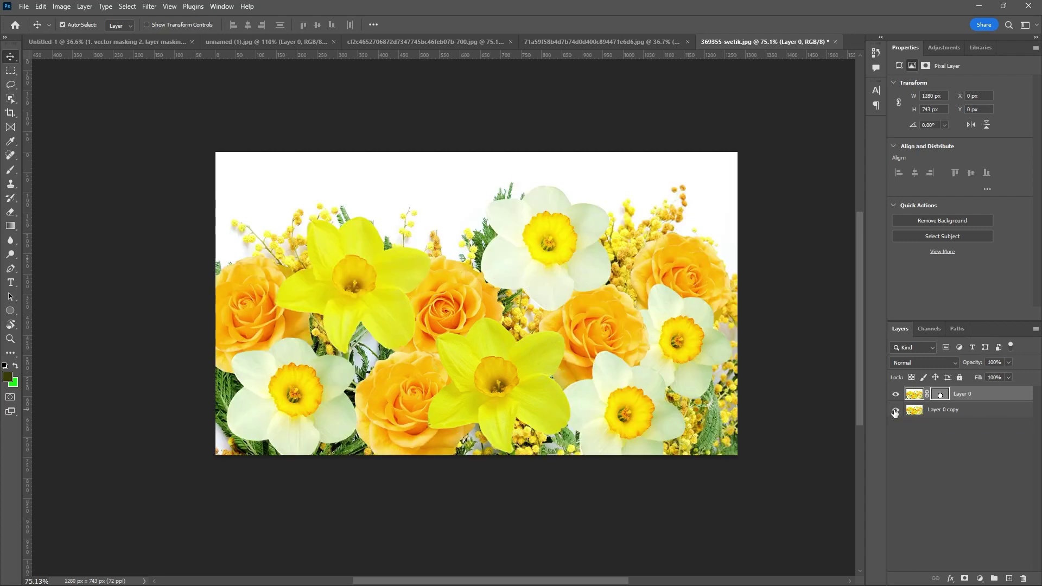
click(895, 411)
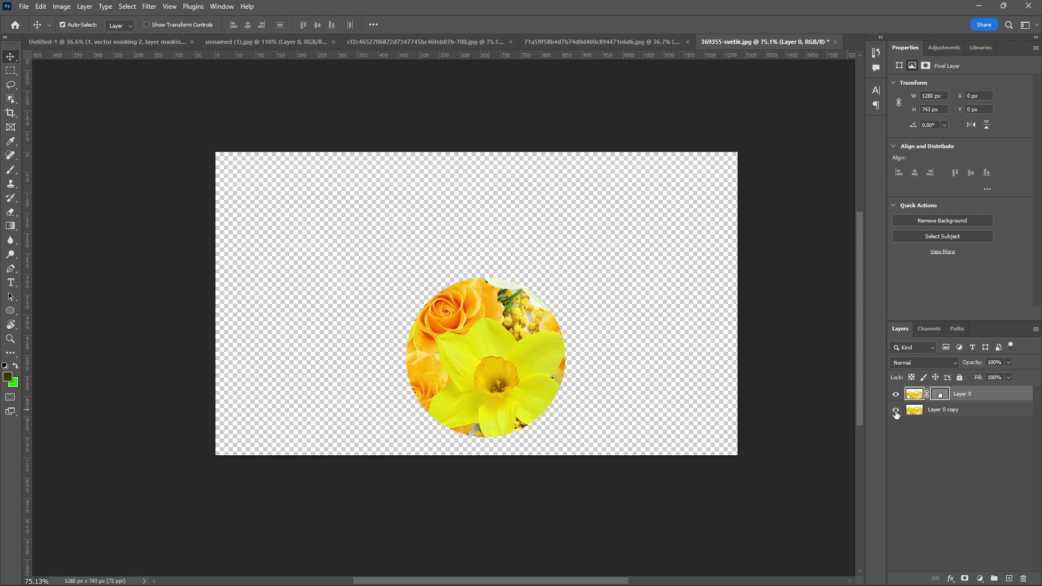
click(895, 411)
click(895, 411)
click(895, 411)
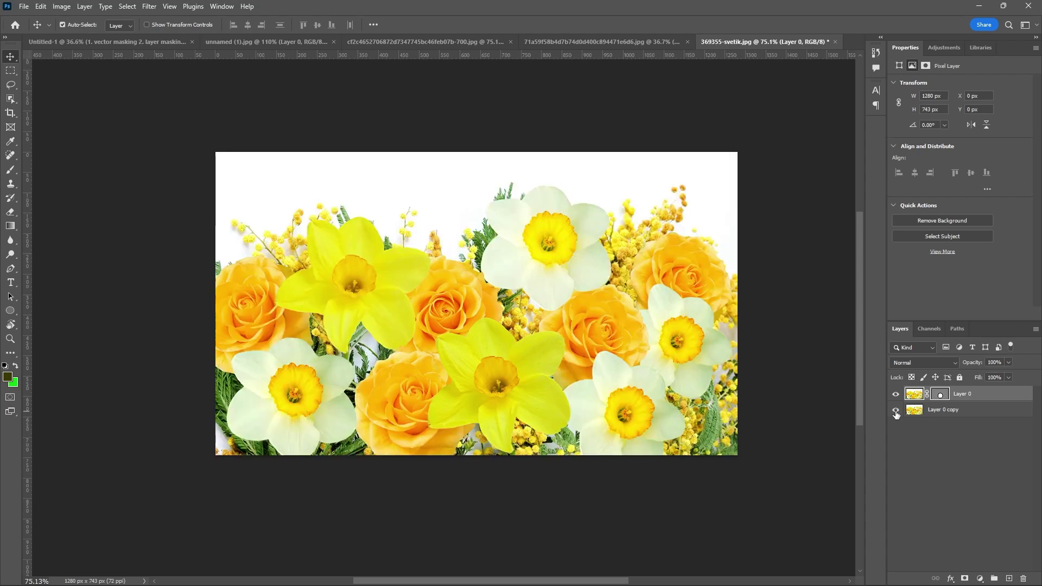
Try lowering the circle-masked Layer 0's opacity to 49%, and restore it to 100%.
click(955, 415)
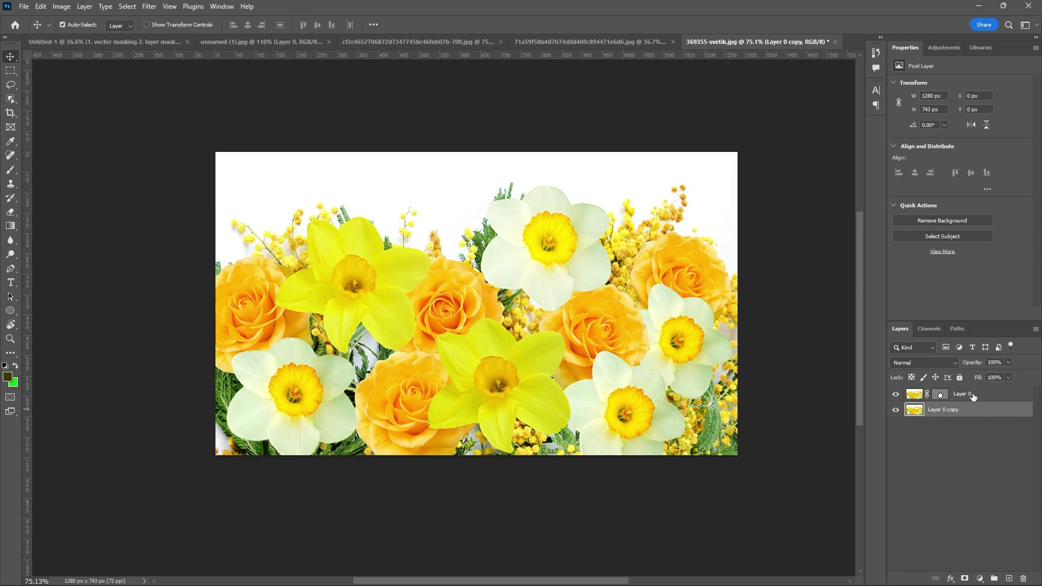
click(973, 396)
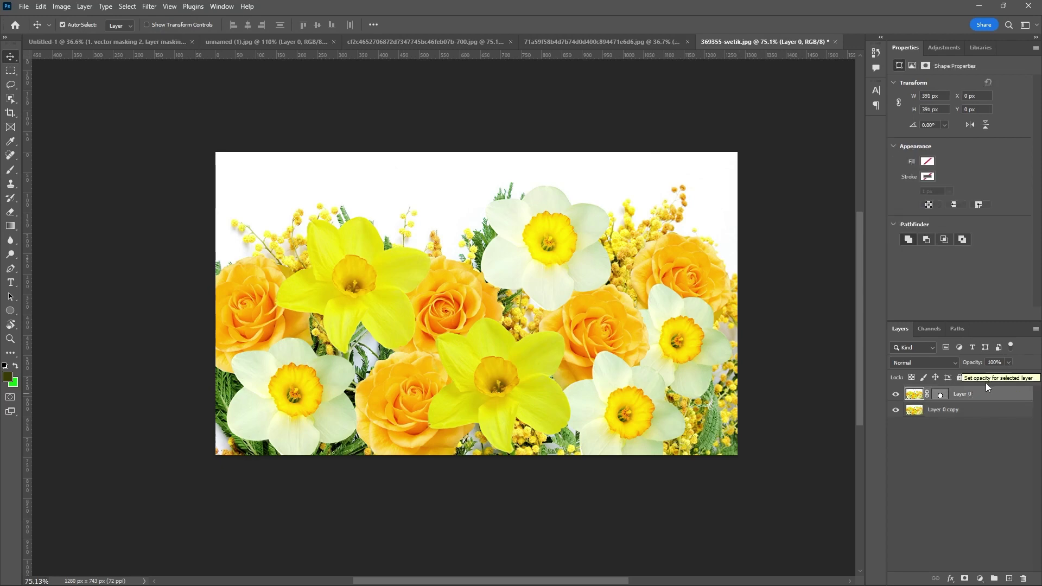
click(1008, 362)
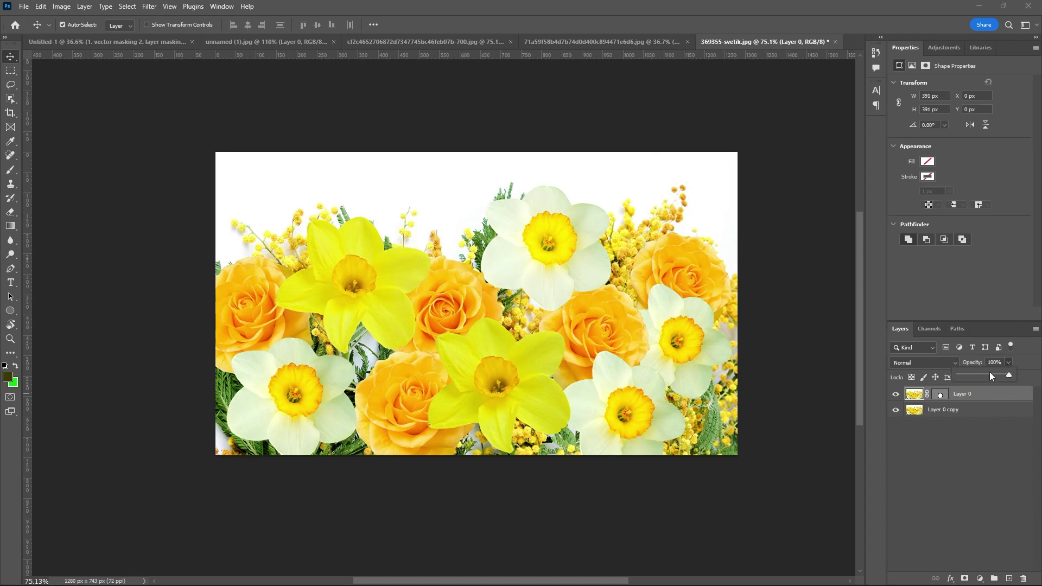
click(989, 373)
drag(986, 378, 981, 378)
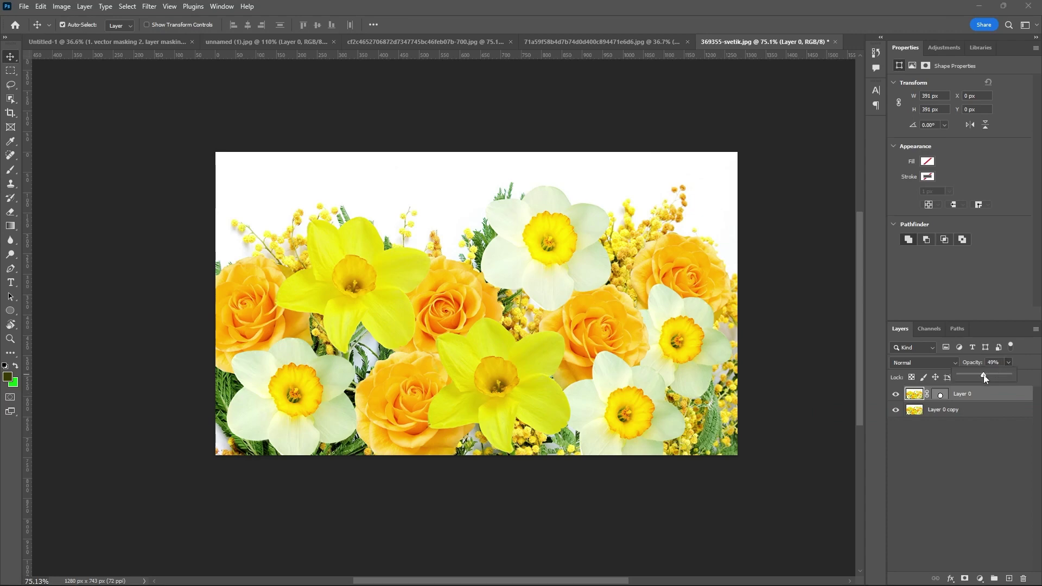
click(895, 410)
click(895, 411)
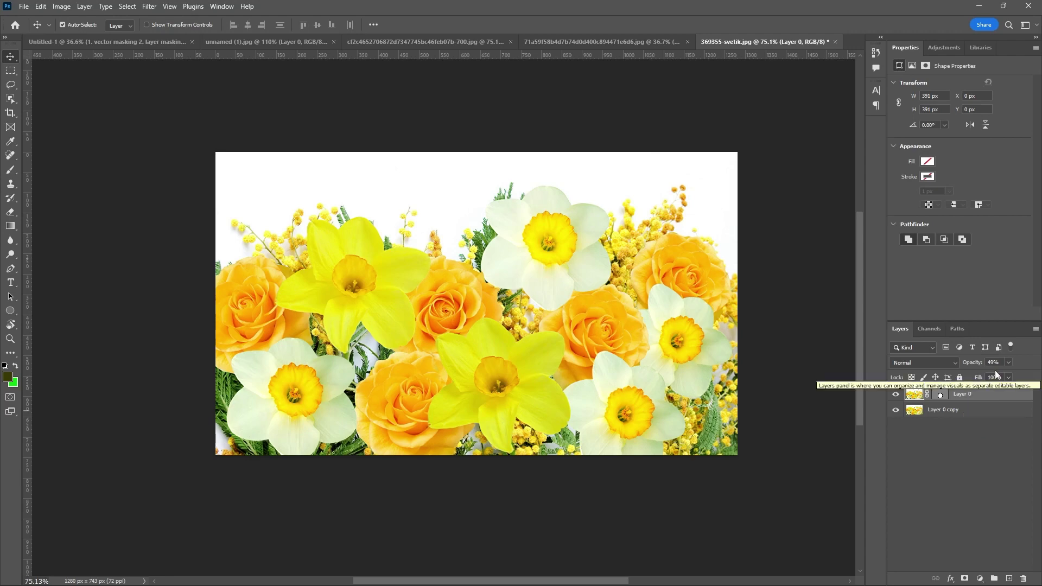
click(1007, 362)
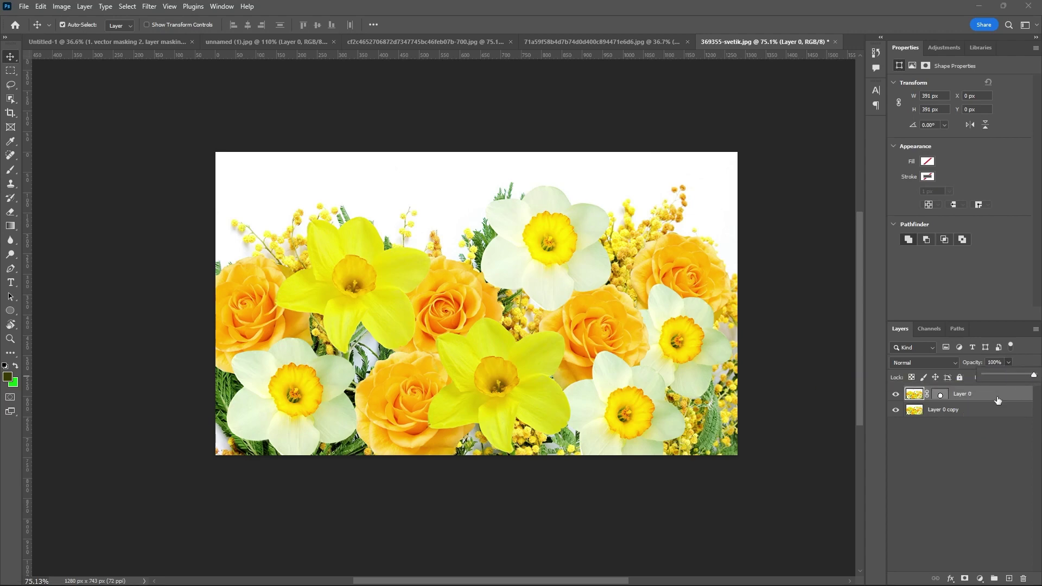
Set the opacity of Layer 0 copy to 50%.
click(954, 410)
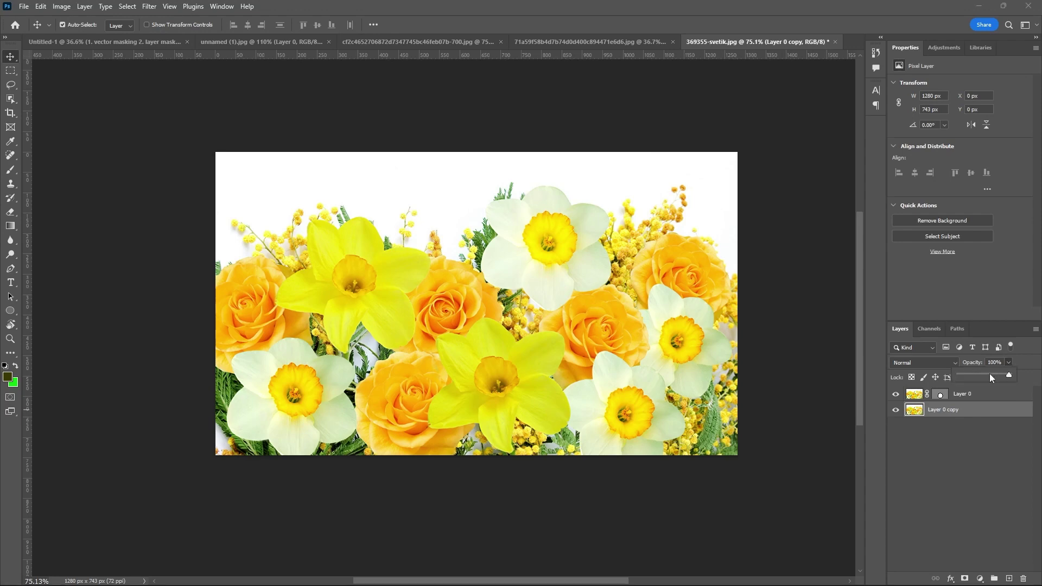
click(989, 376)
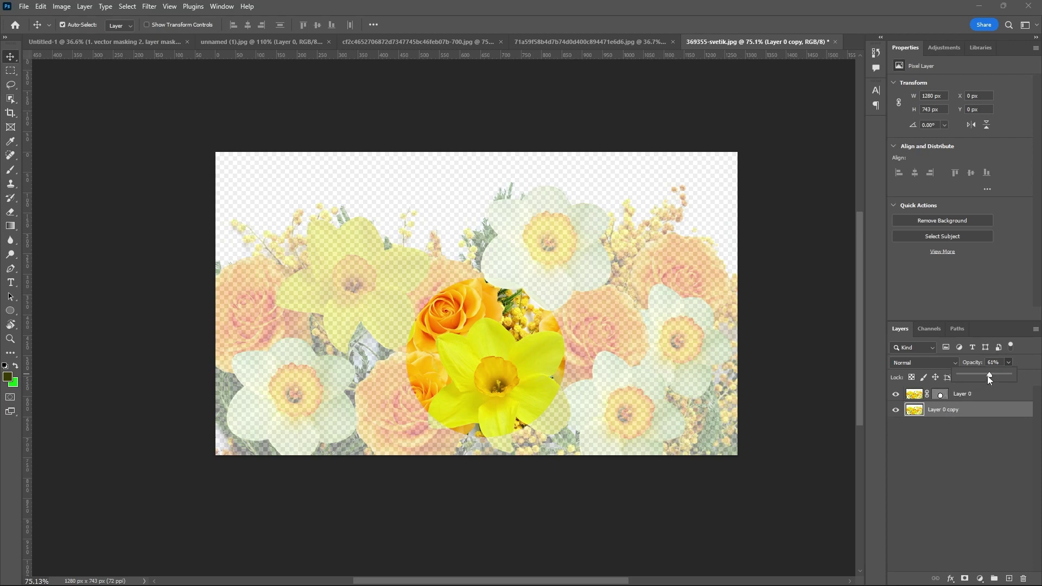
drag(987, 376, 992, 368)
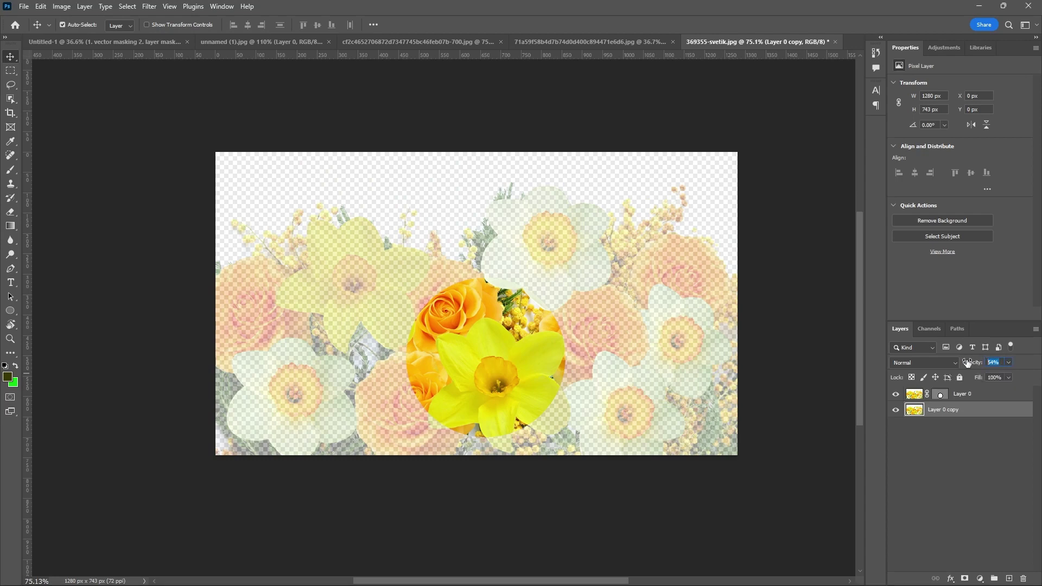
text(50)
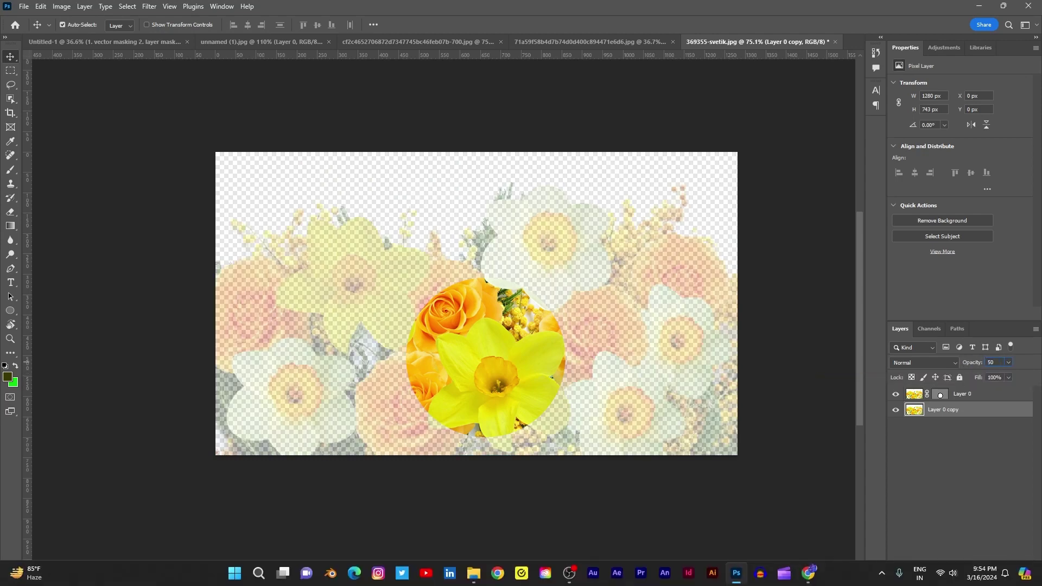
key(Return)
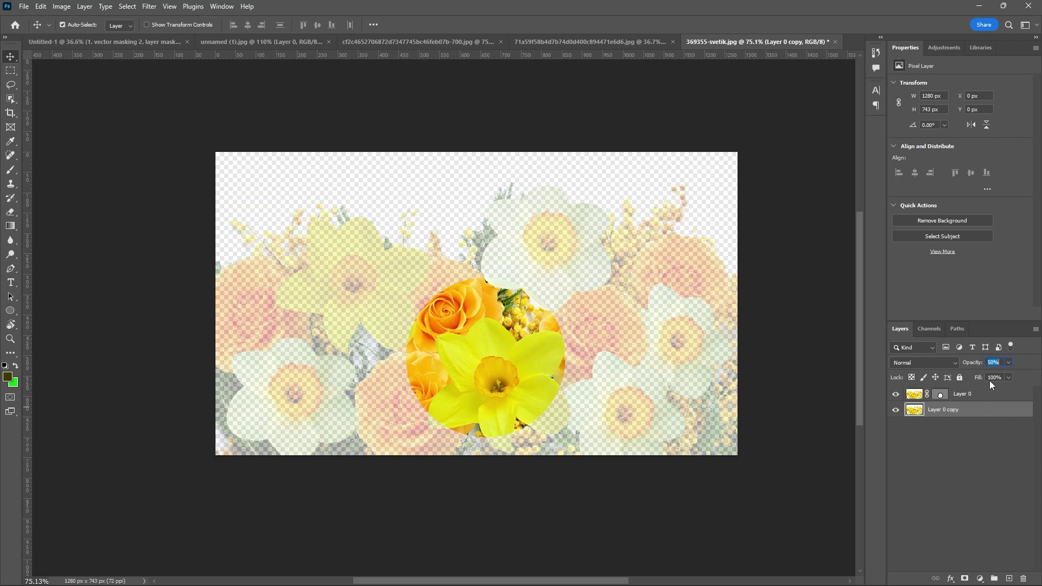
Add a new layer beneath Layer 0 copy and fill it with white.
click(1009, 579)
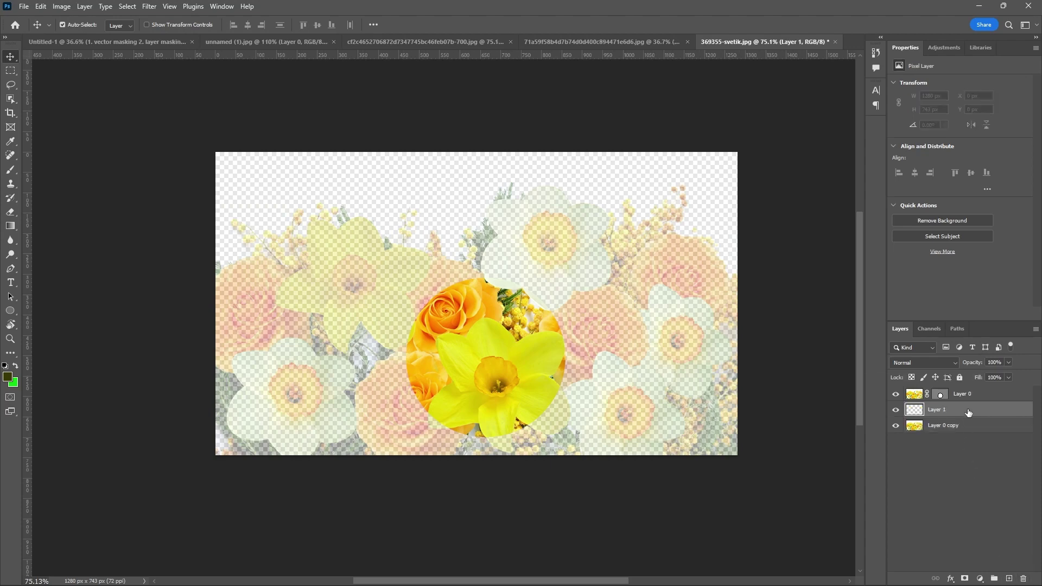
drag(968, 412, 971, 443)
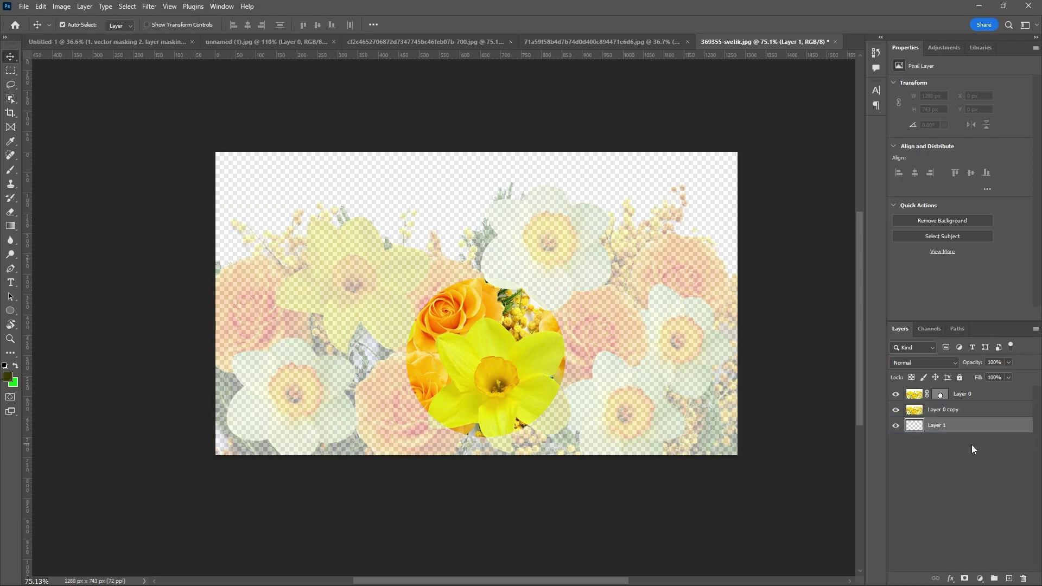
click(9, 380)
drag(766, 373, 744, 283)
click(1007, 291)
key(alt+BackSpace)
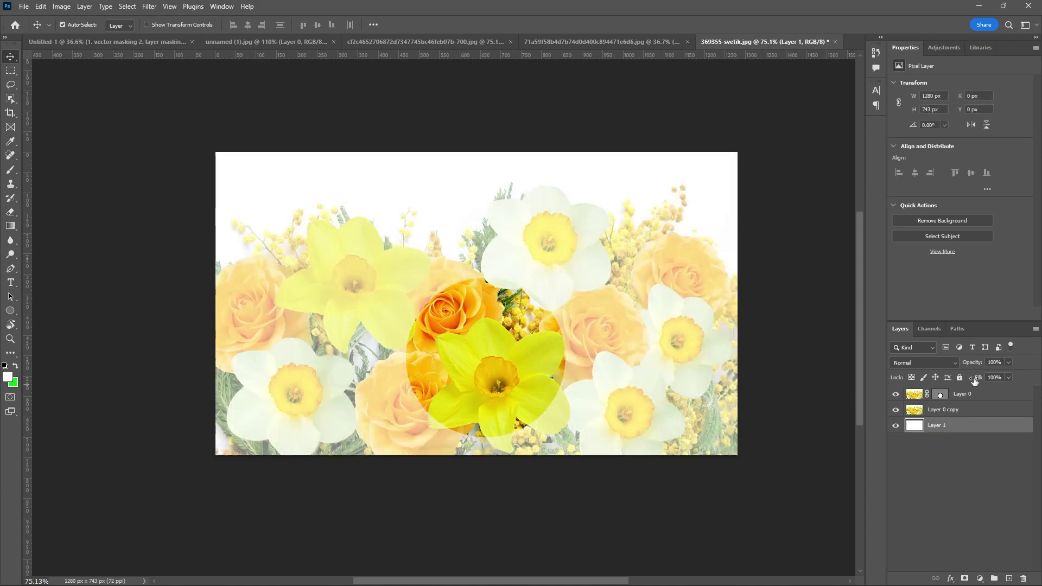
Move Layer 0 copy beneath the white-filled Layer 1, and select Layer 1.
click(665, 356)
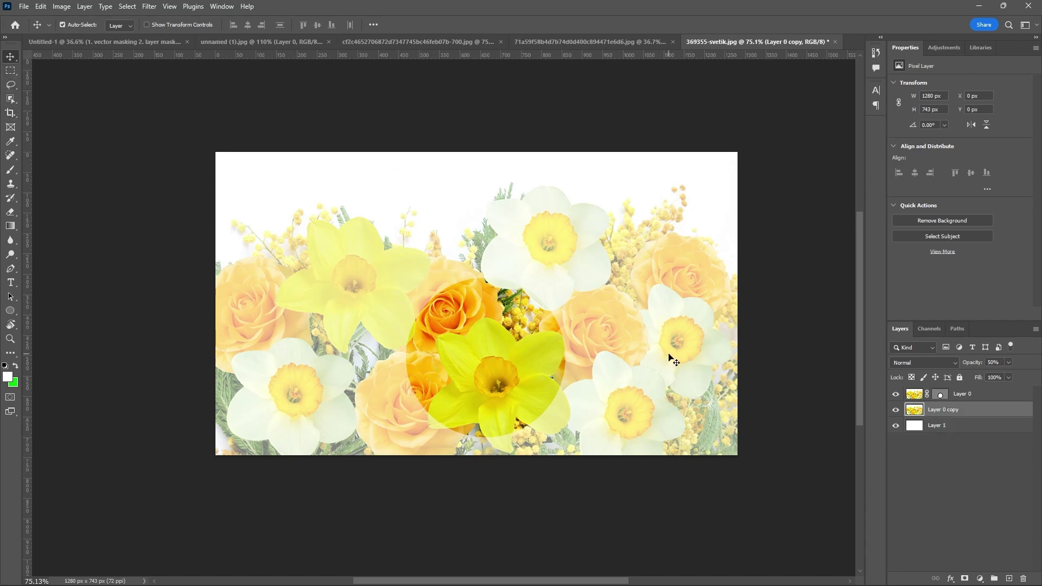
scroll(705, 442, up, 1)
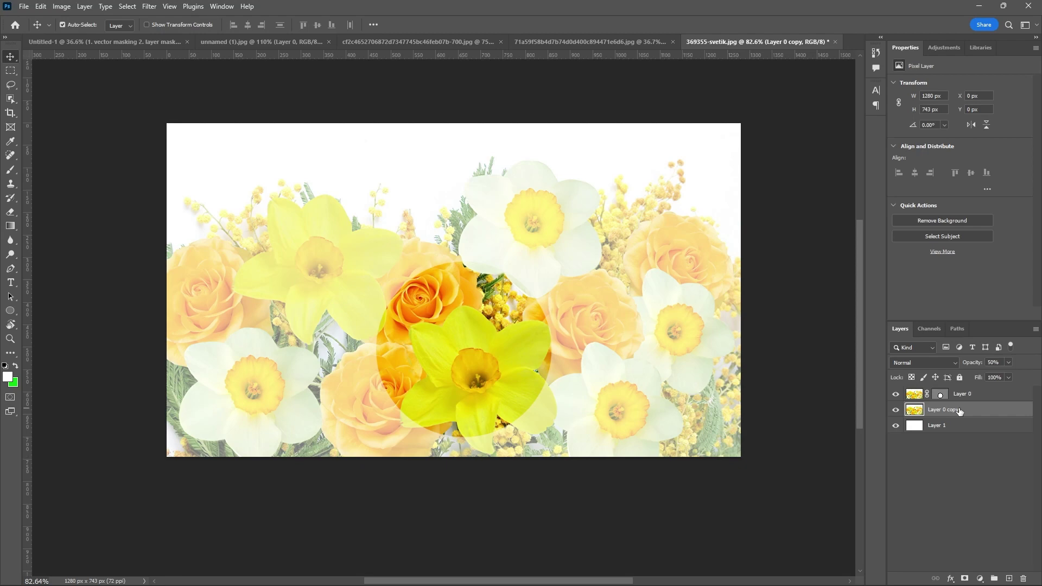
drag(963, 413, 968, 436)
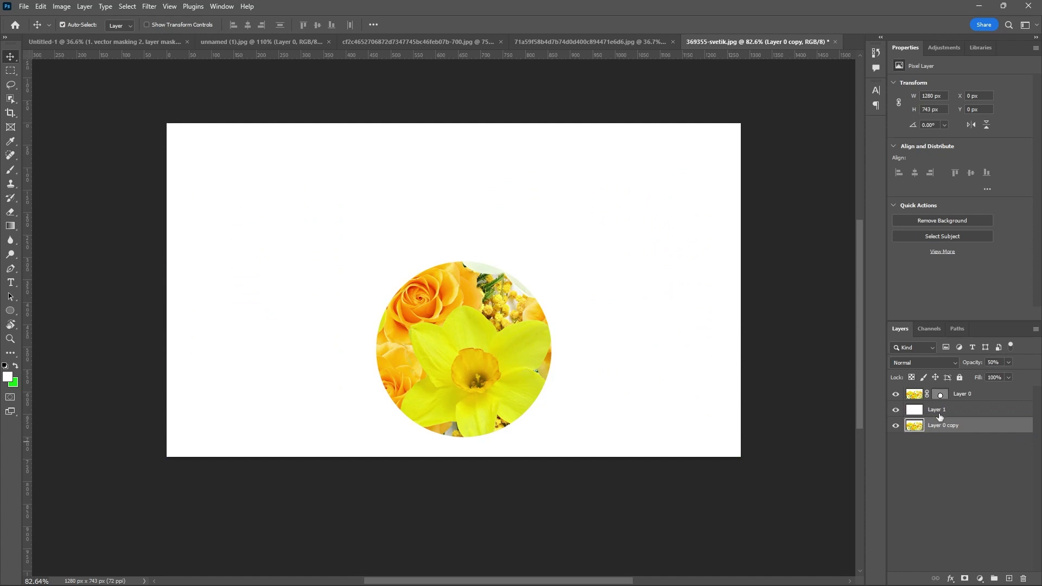
click(895, 413)
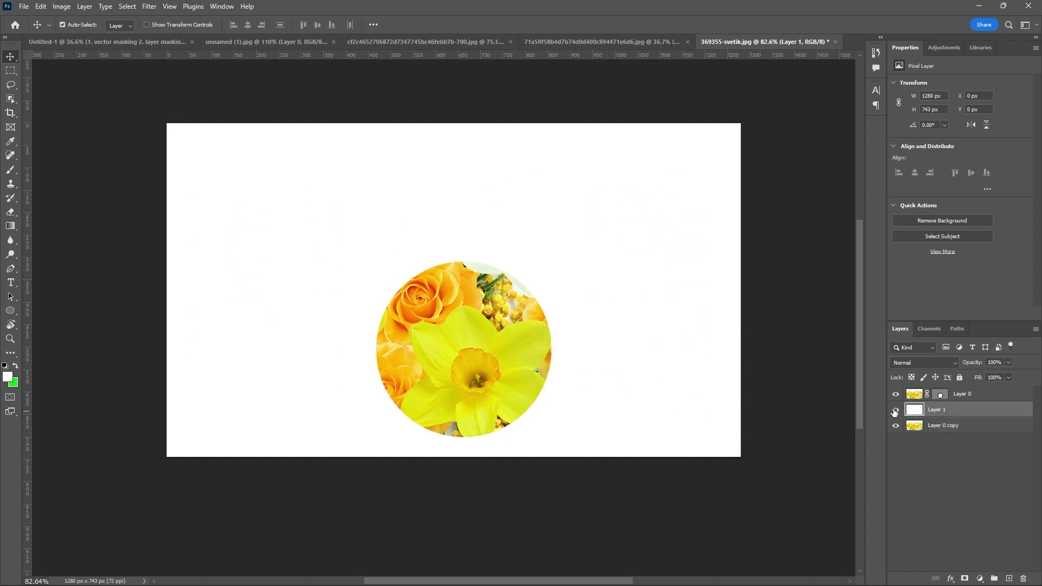
Toggle the visibility of the white Layer 1 to compare the masked composition with and without it.
click(964, 397)
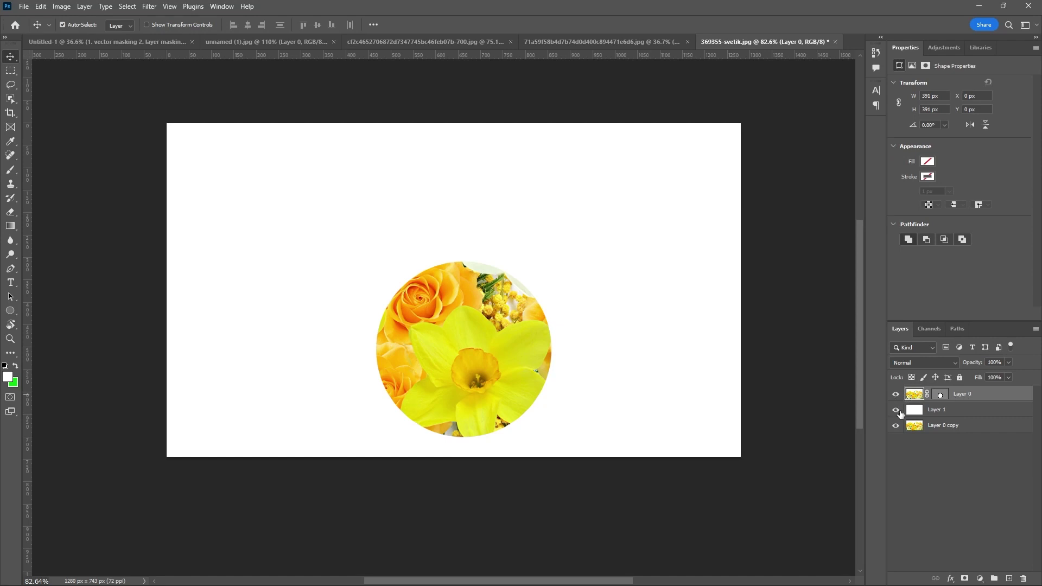
click(943, 412)
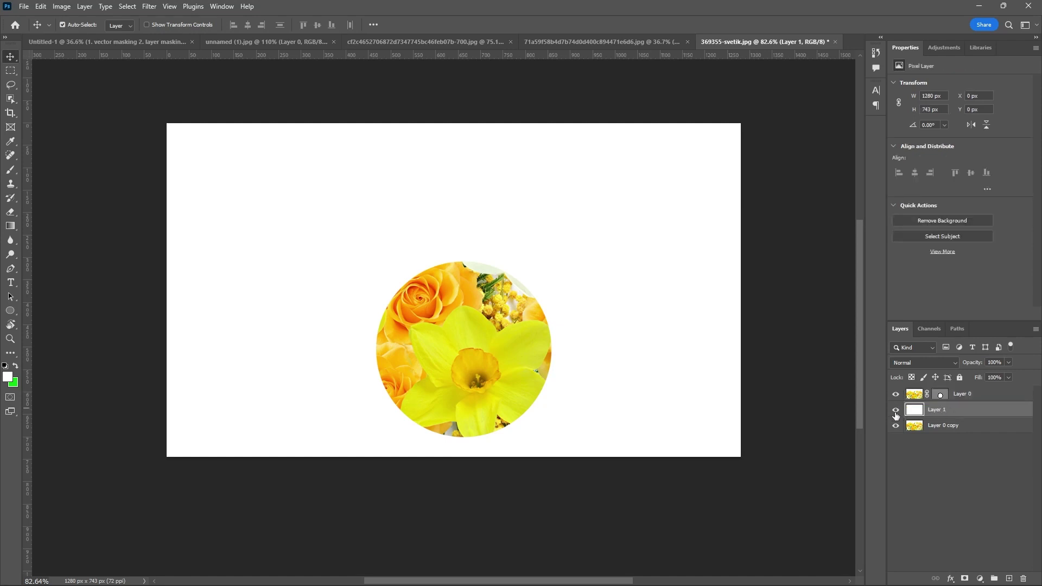
click(896, 410)
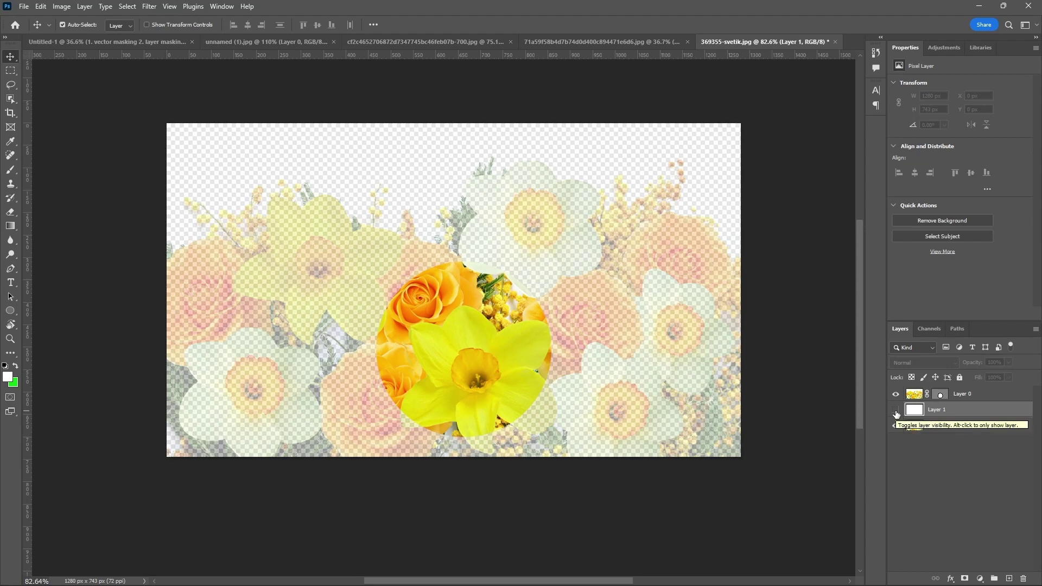
click(895, 412)
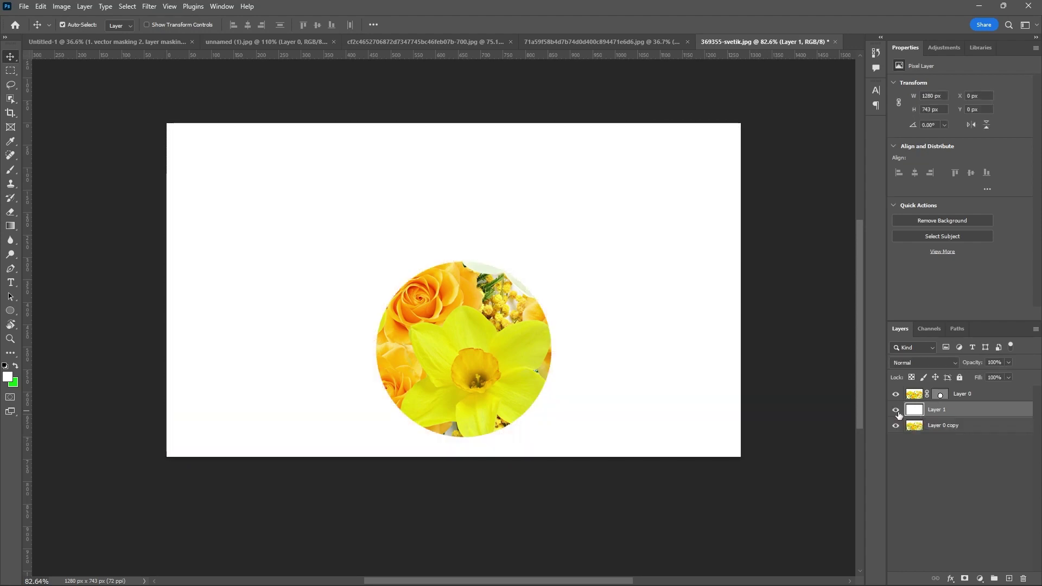
click(896, 411)
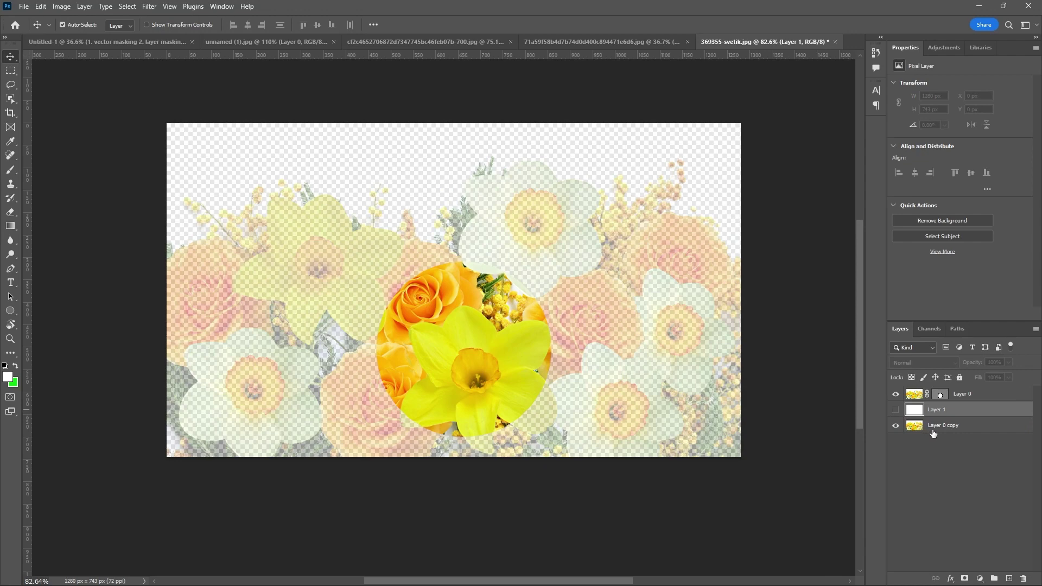
click(896, 411)
Move the white Layer 1 beneath Layer 0 copy, and select Layer 0 copy.
drag(954, 415, 959, 436)
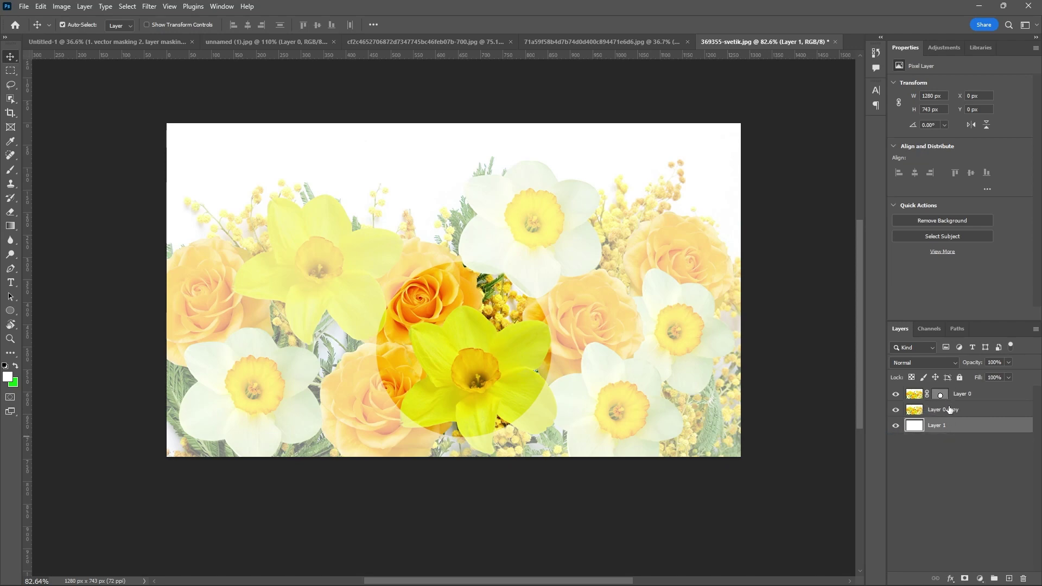
click(950, 413)
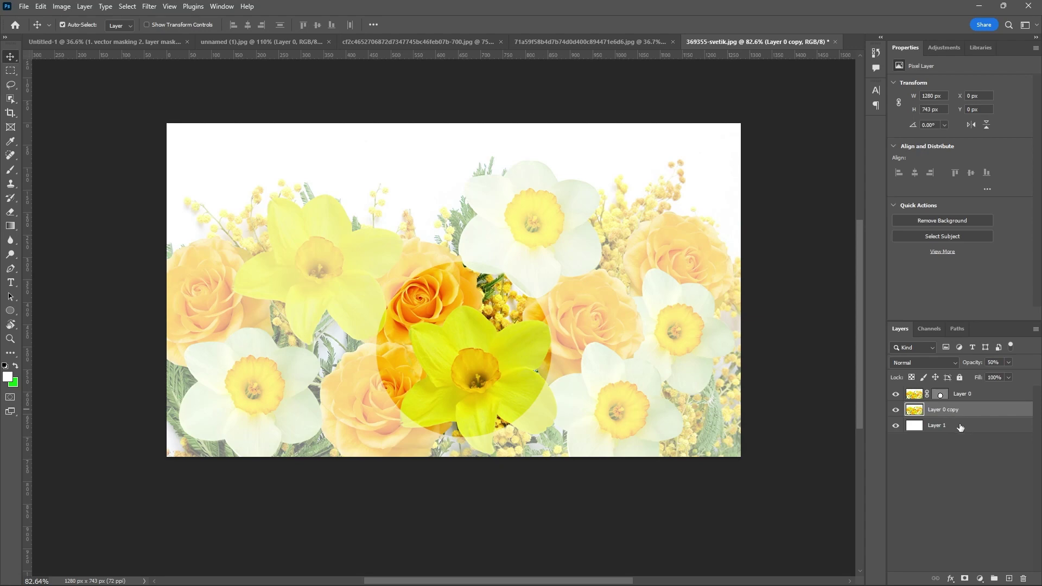
click(956, 429)
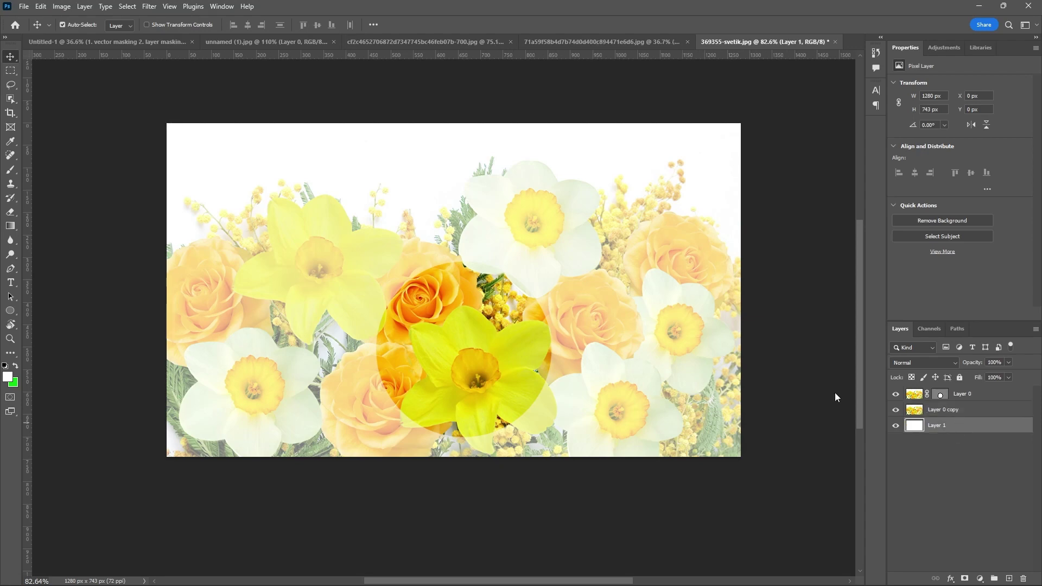
click(605, 340)
scroll(600, 352, down, 4)
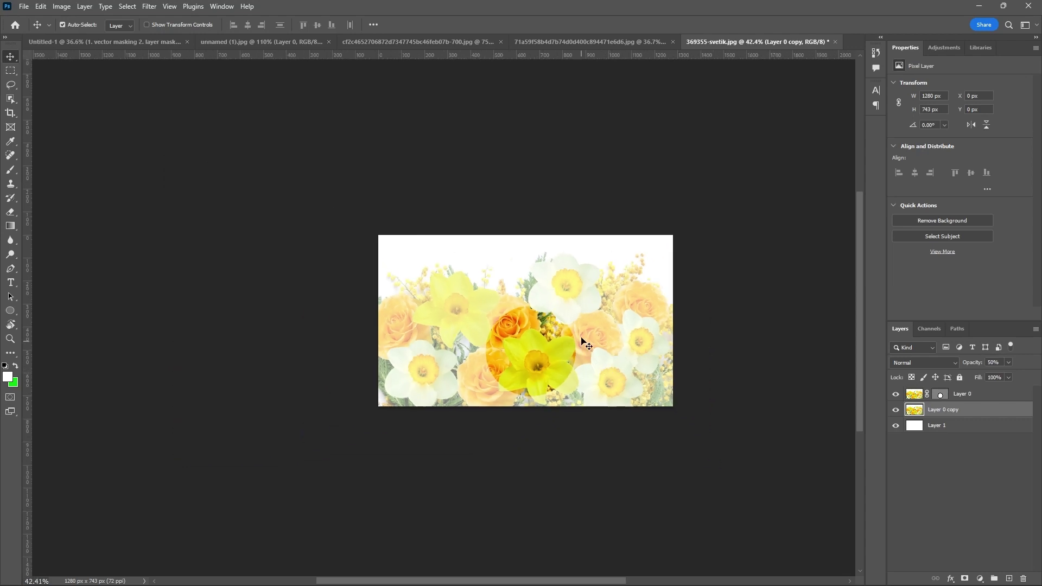
scroll(582, 340, up, 4)
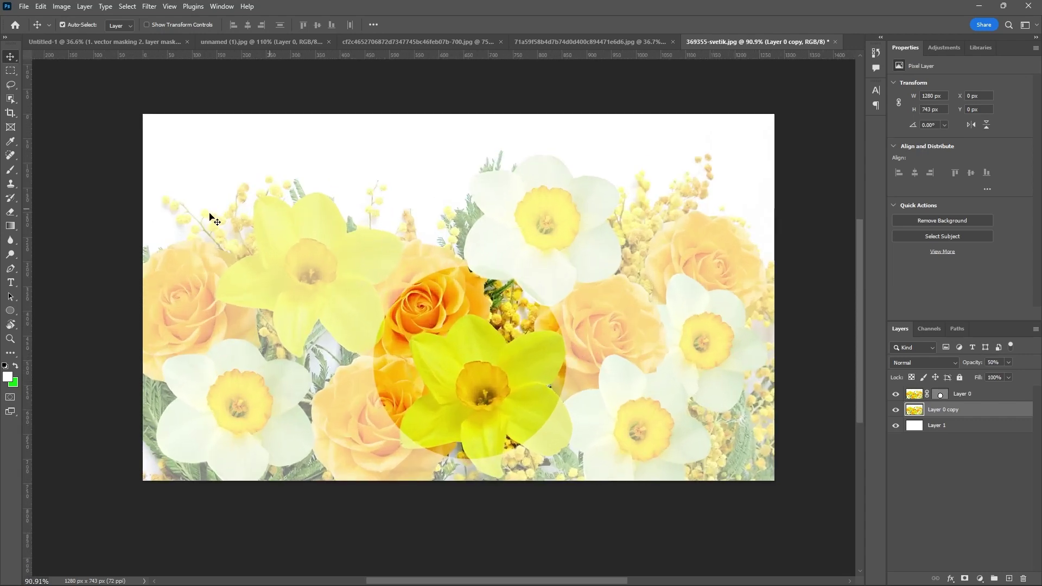
Add the text "Greetings" above the flowers at 55 pt, coloured orange f55e04 sampled from the rose in the circle.
click(10, 282)
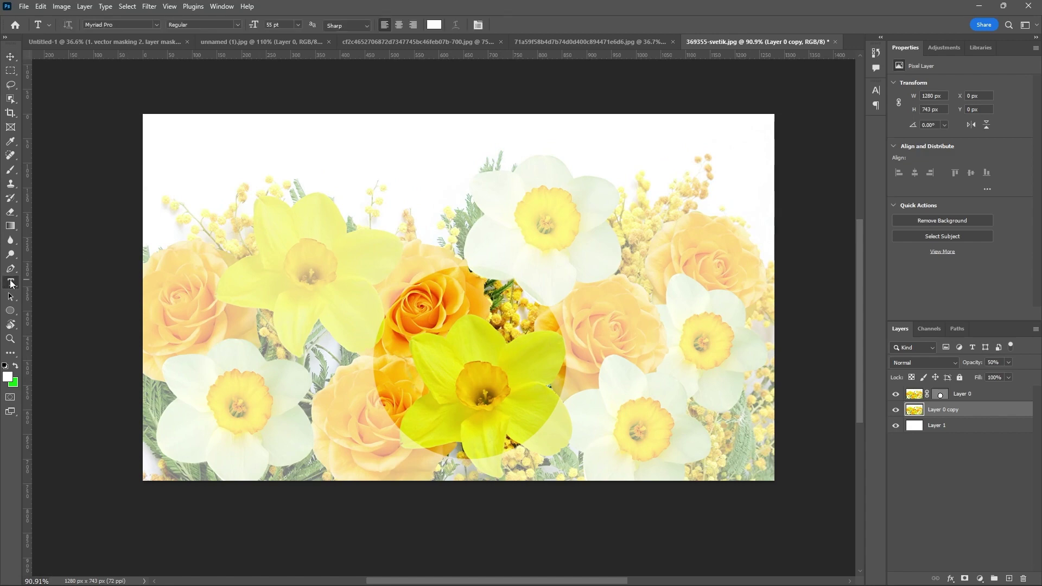
click(311, 214)
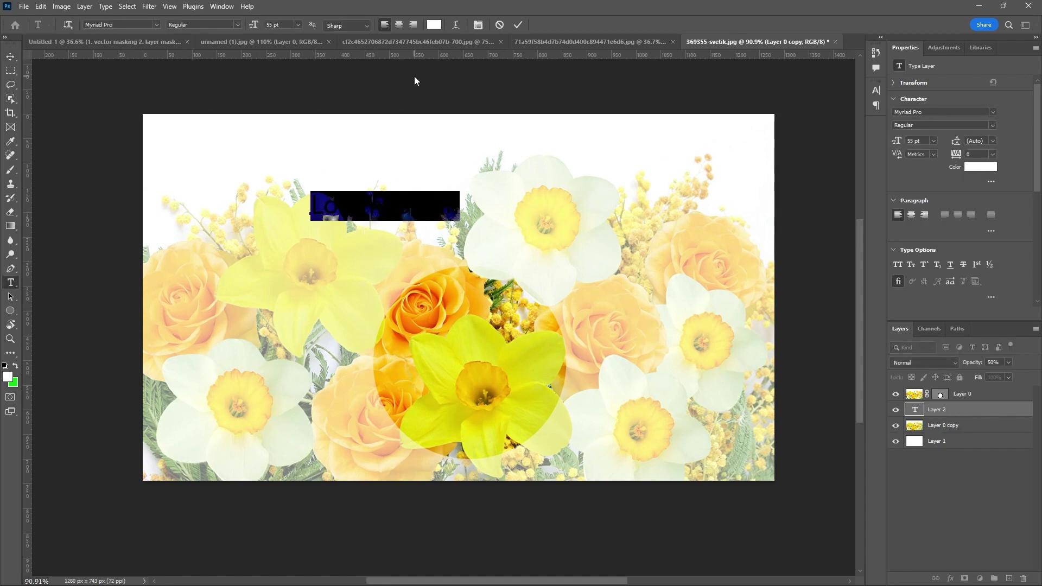
click(437, 26)
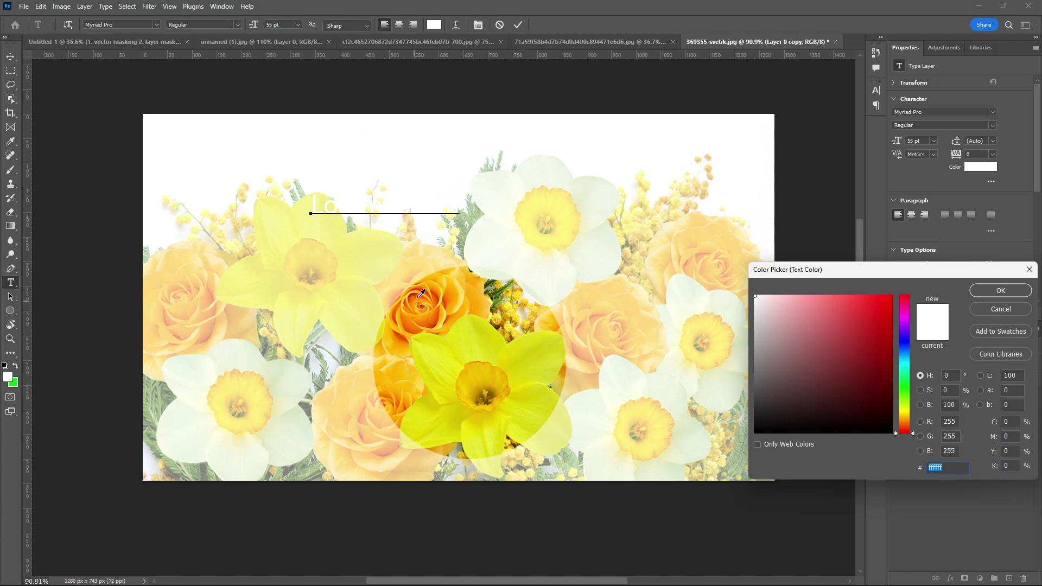
click(436, 291)
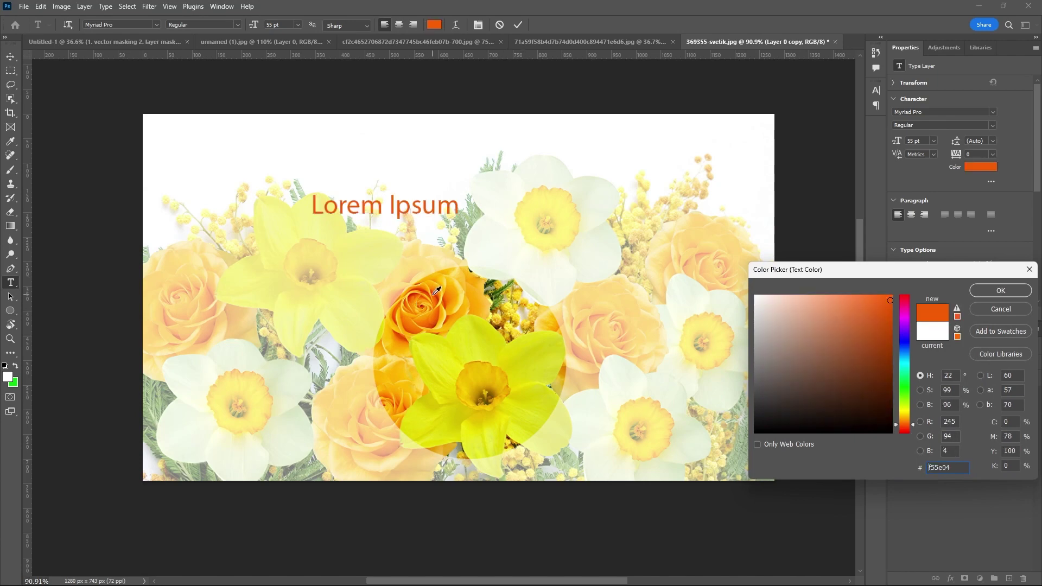
click(987, 291)
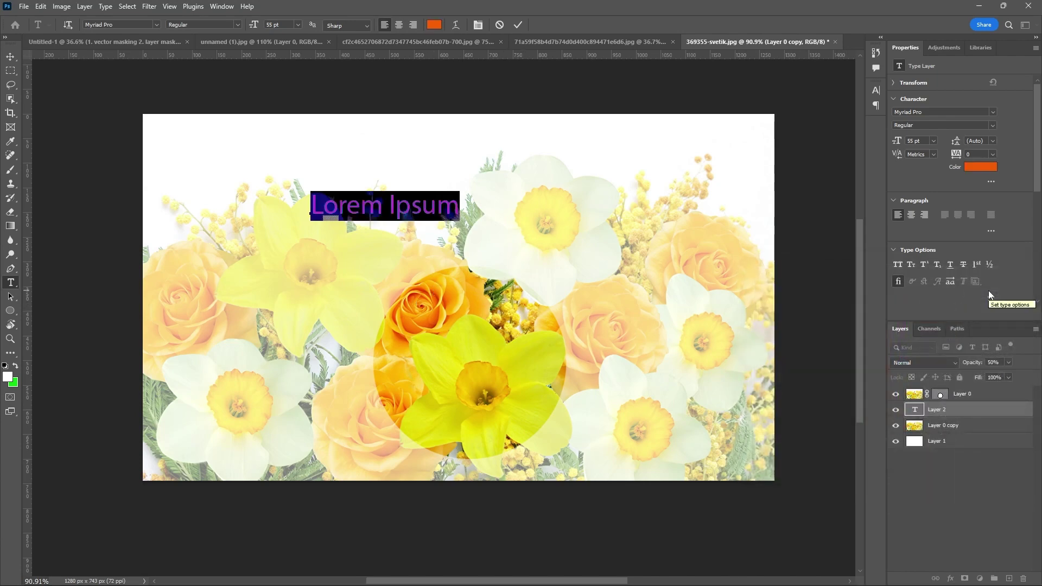
text(G)
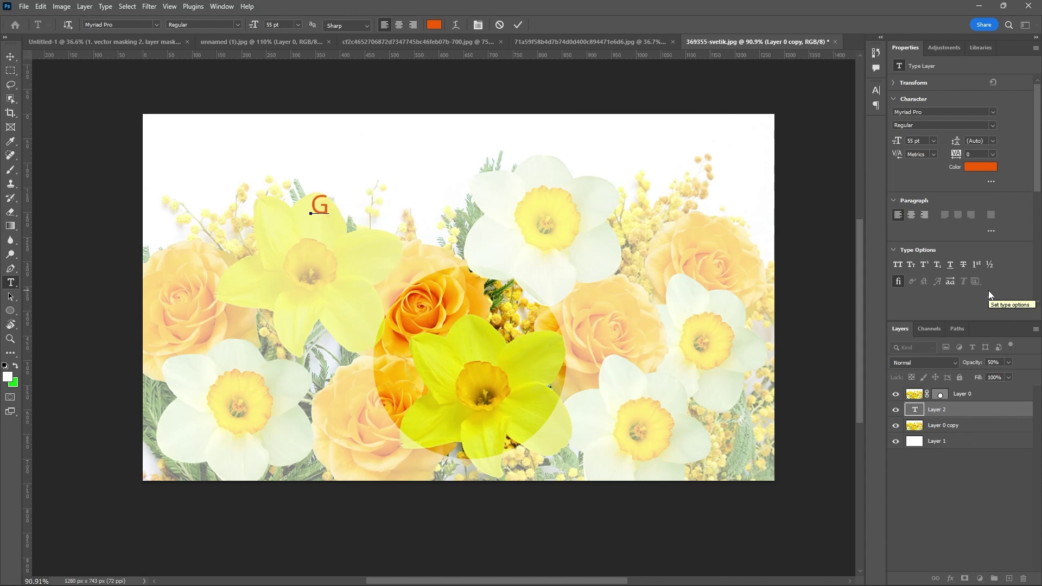
text(reet)
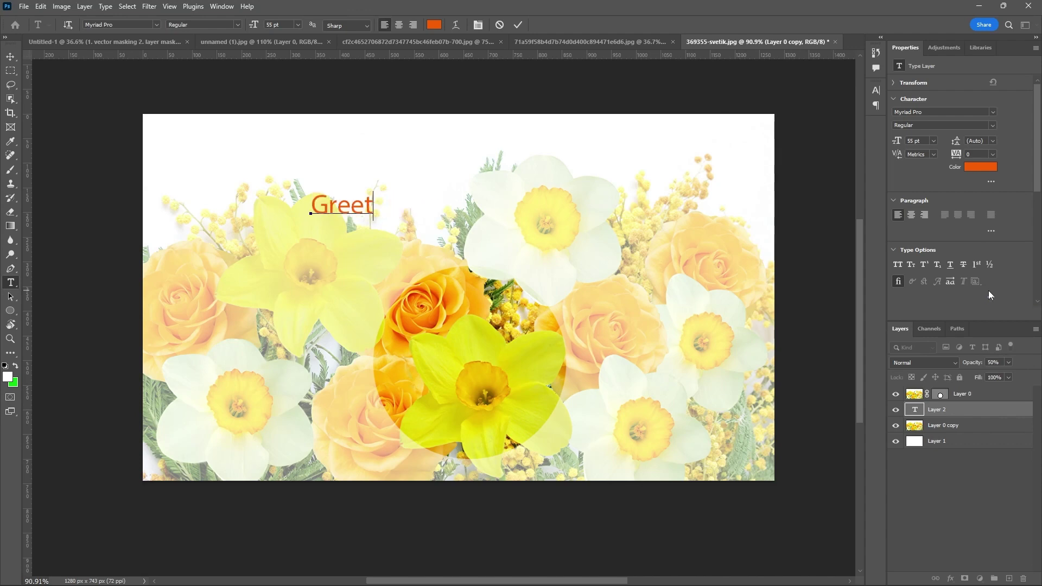
text(ings)
Set the font of the "Greetings" text to Magneto Bold and commit the text edit.
drag(312, 206, 417, 202)
click(157, 25)
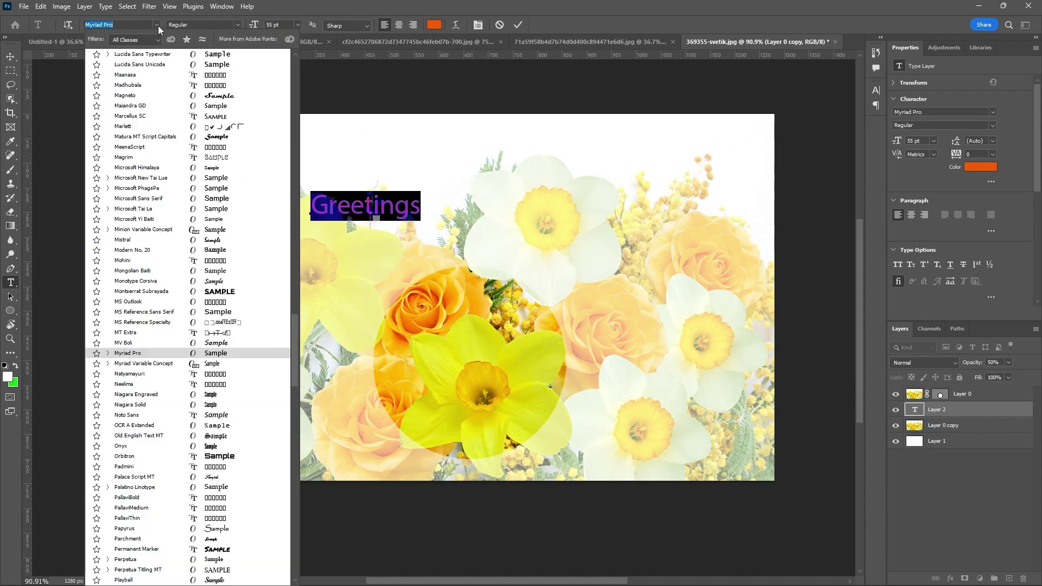
click(223, 97)
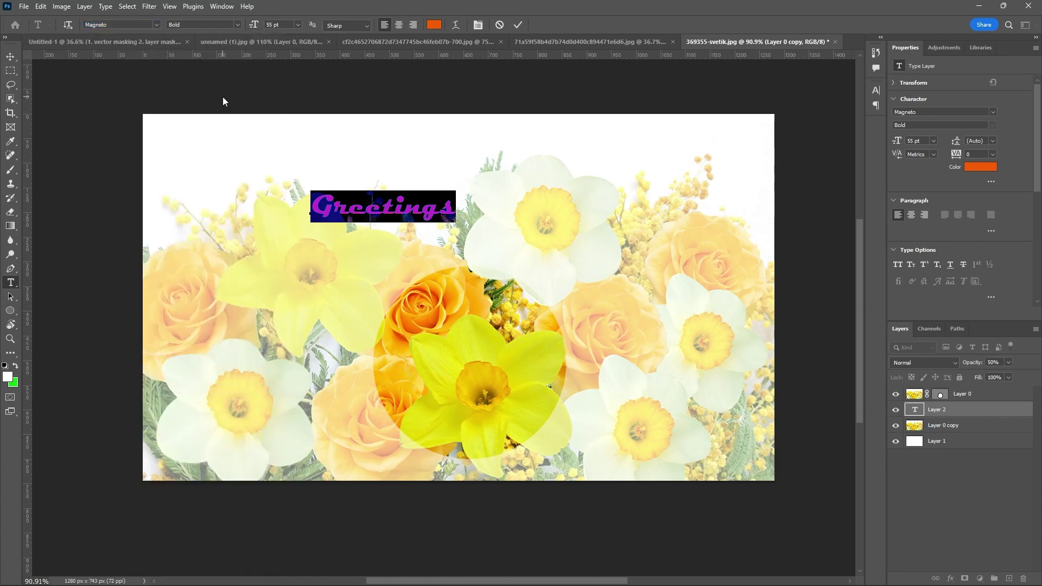
click(518, 24)
Move the "Greetings" text into the white area at the upper left of the flower image.
click(11, 56)
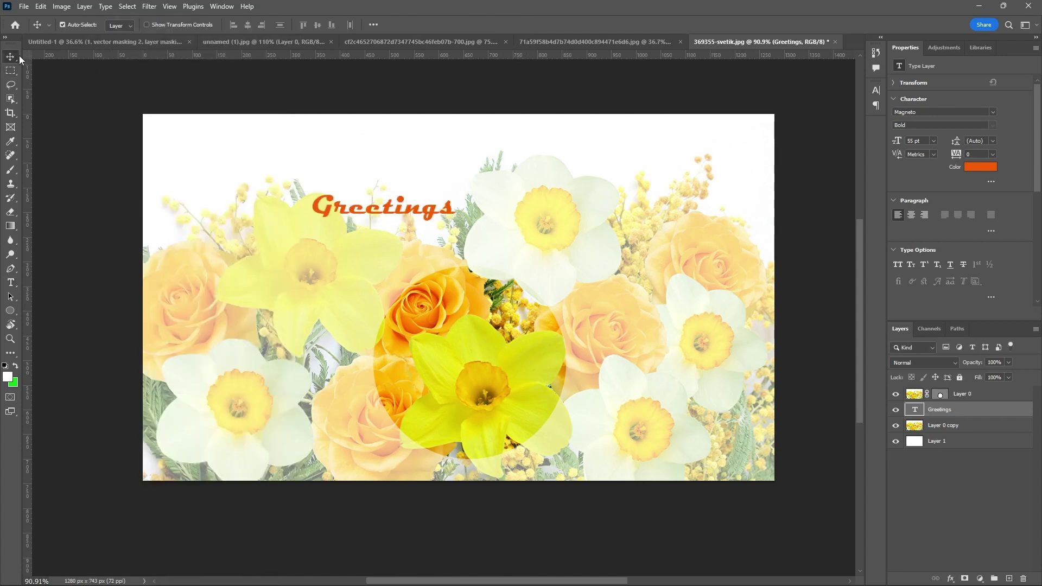
drag(324, 212, 201, 164)
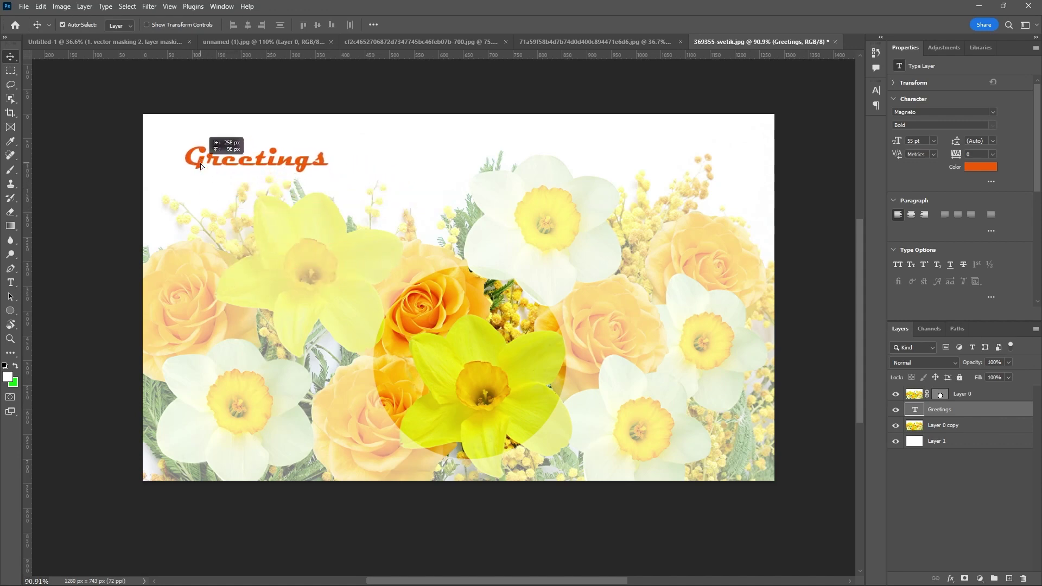
scroll(283, 265, down, 2)
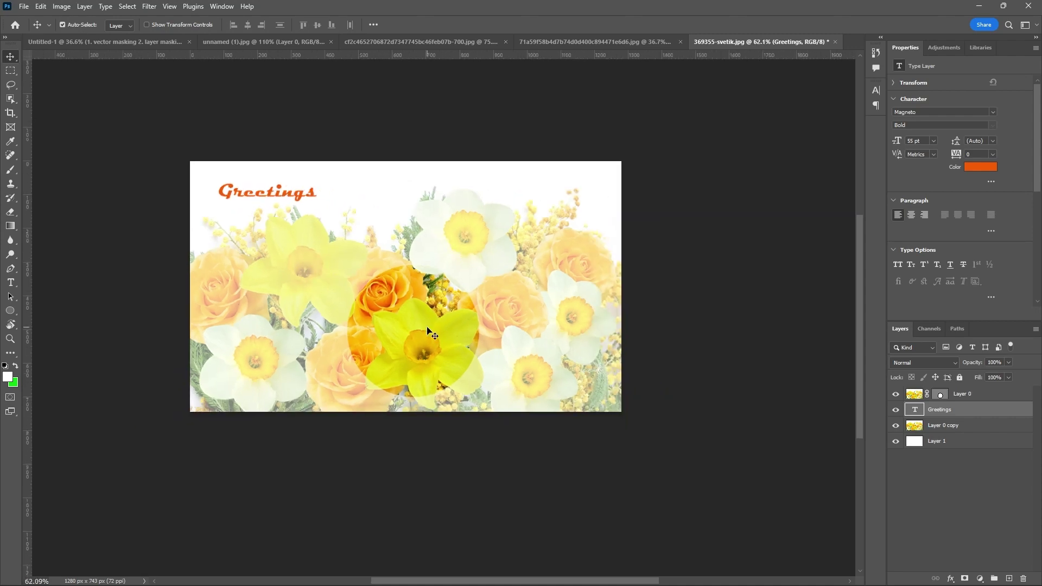
Review the finished vector mask examples across the open tree, deer, portrait and daffodil documents.
click(630, 44)
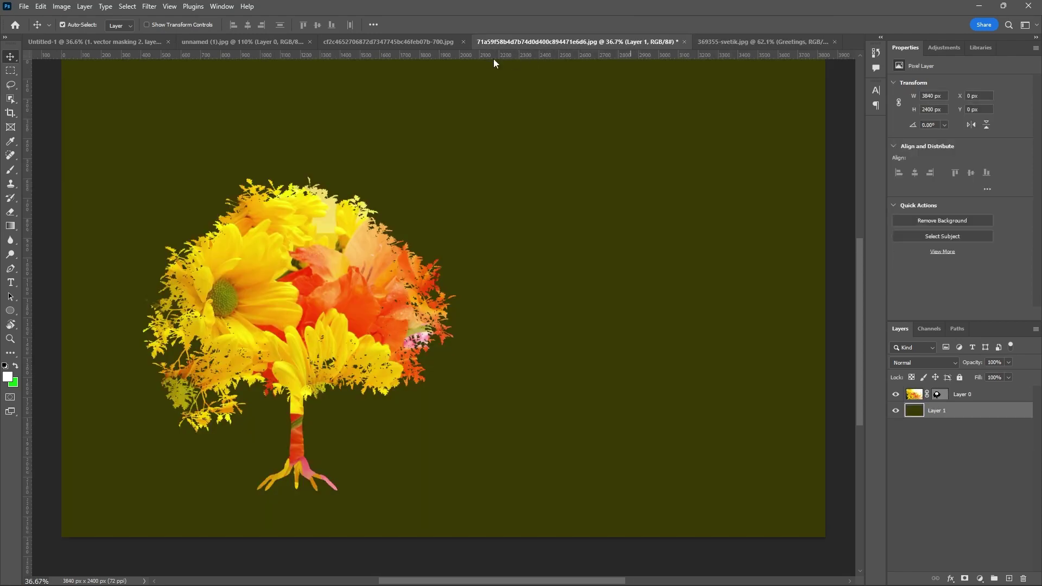
click(416, 41)
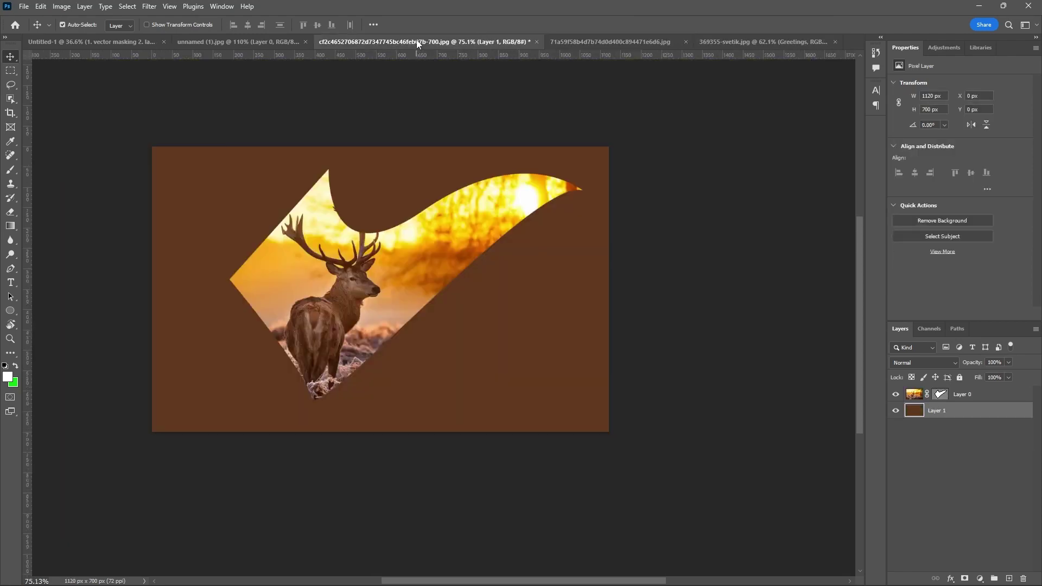
click(264, 42)
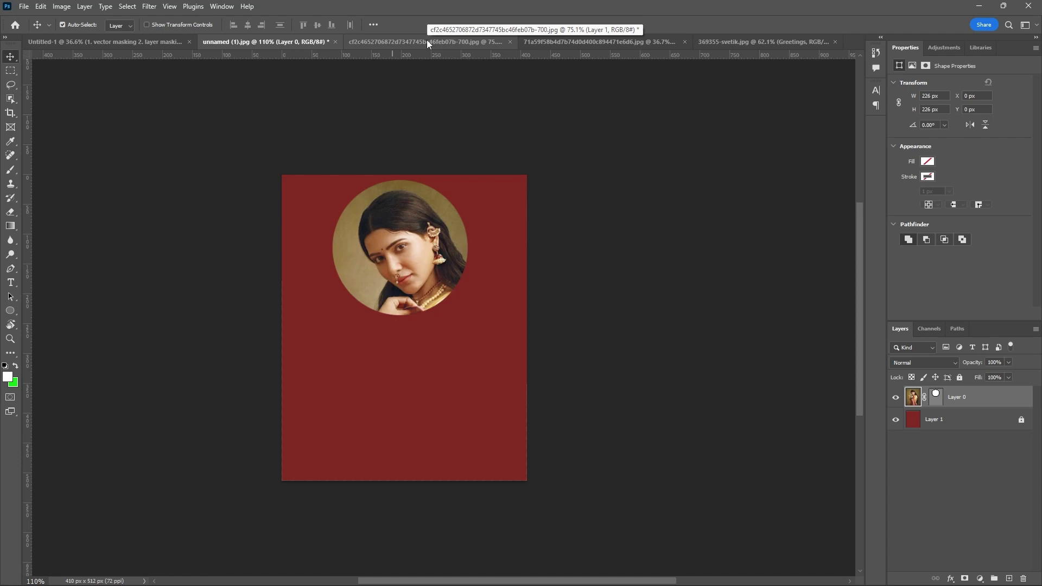
click(569, 43)
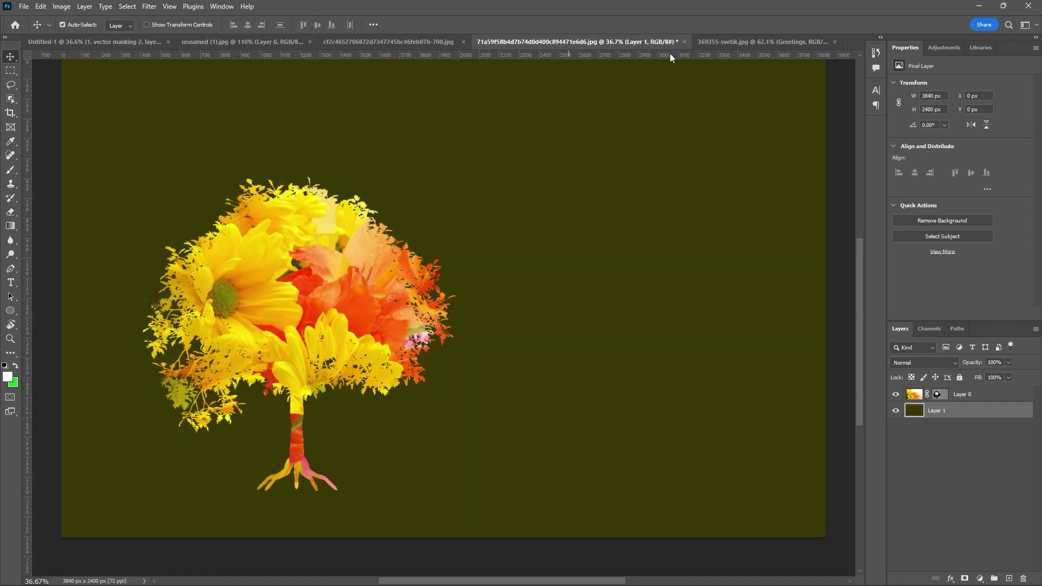
click(740, 48)
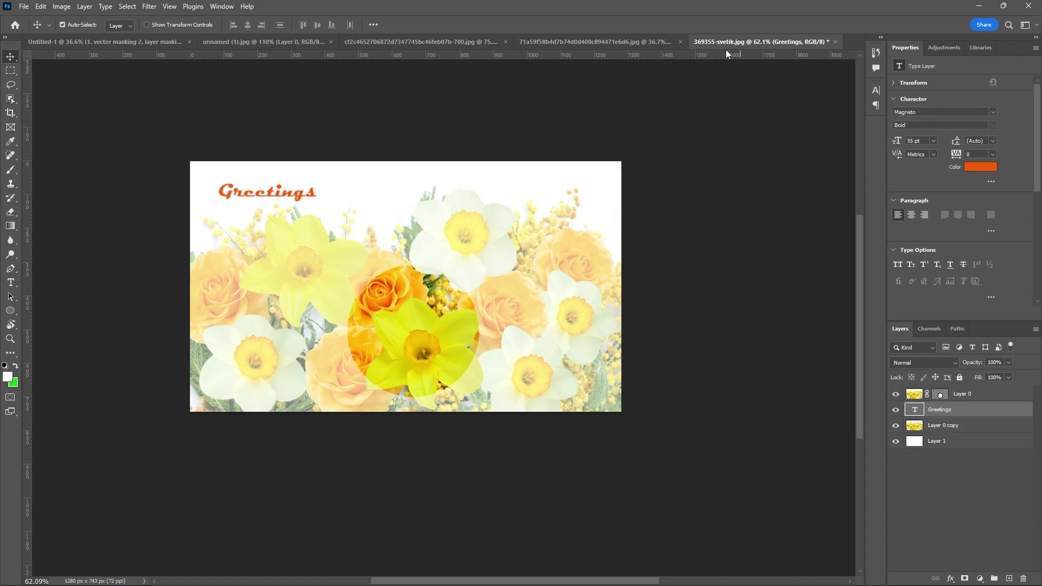
click(608, 46)
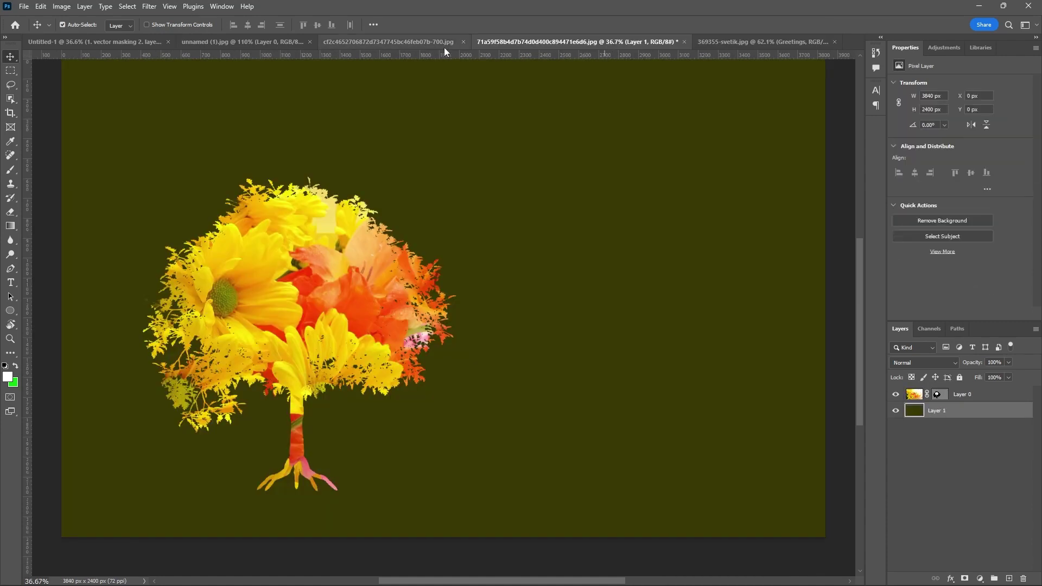
click(429, 47)
click(260, 42)
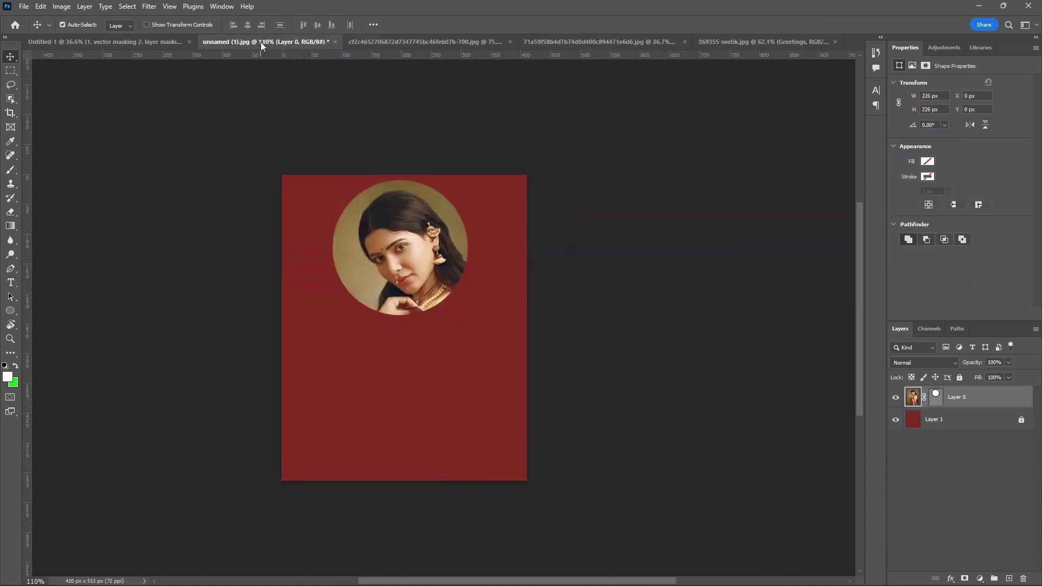
click(380, 42)
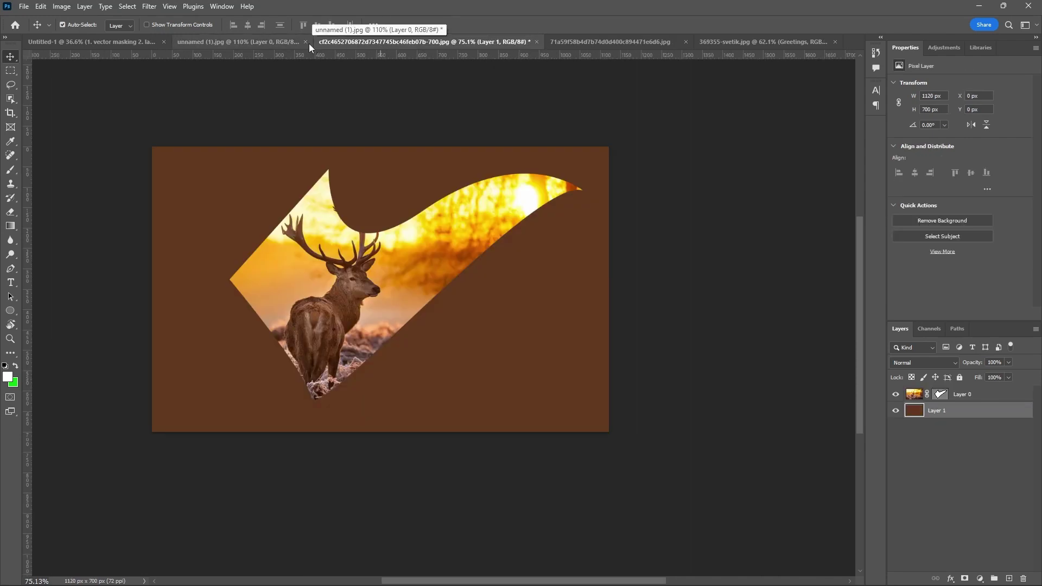
Look over the list of masking types in Untitled-1, and return to the flower-filled tree example to examine it whole.
click(138, 45)
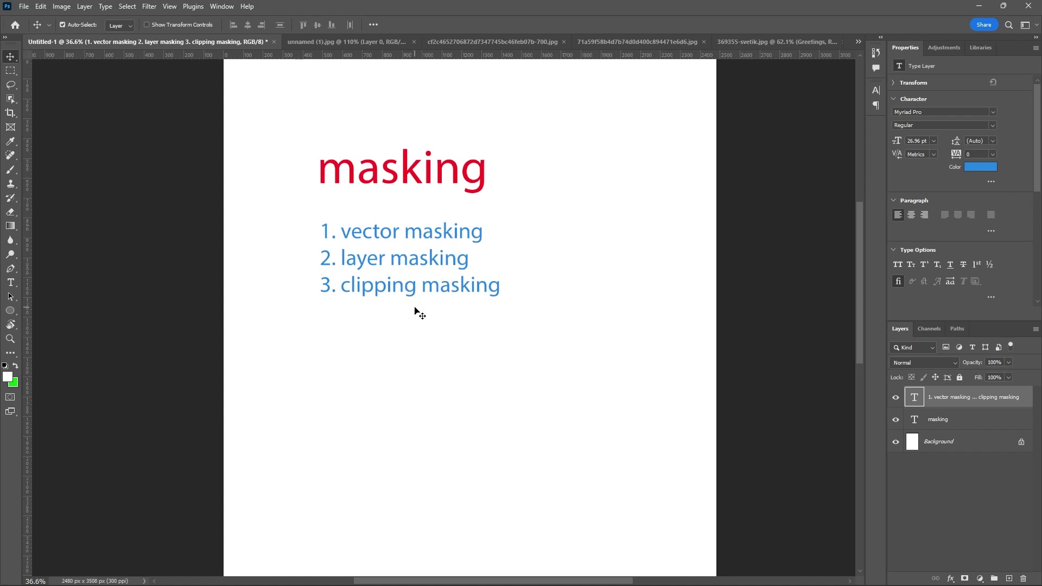
click(496, 42)
click(592, 42)
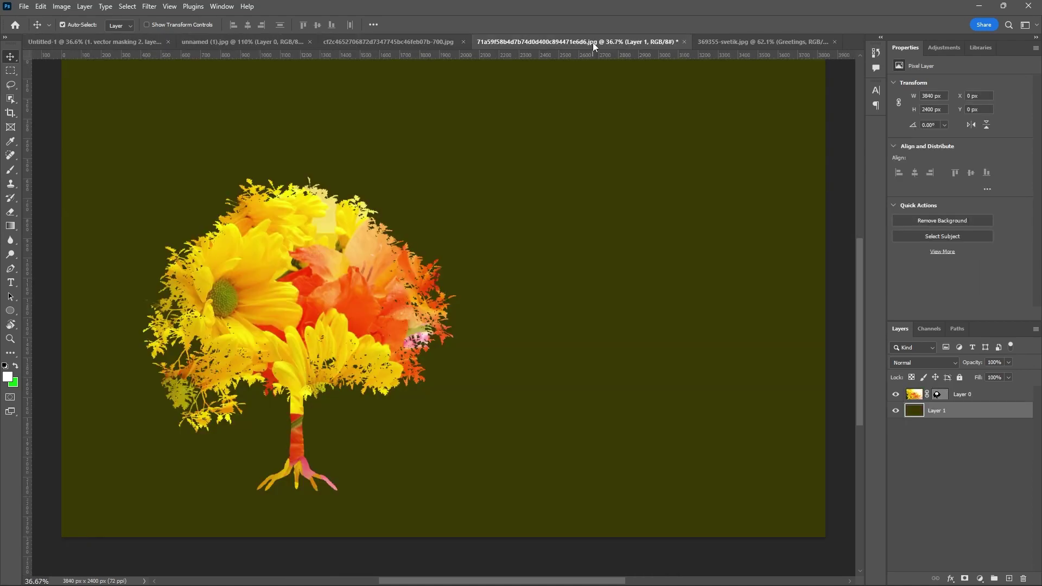
click(721, 43)
click(636, 44)
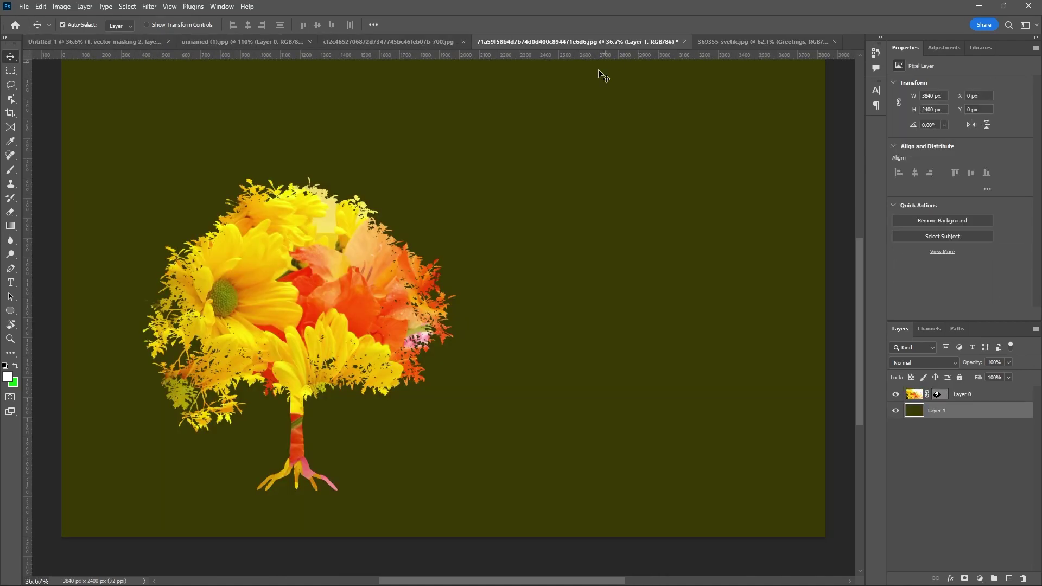
scroll(482, 253, down, 2)
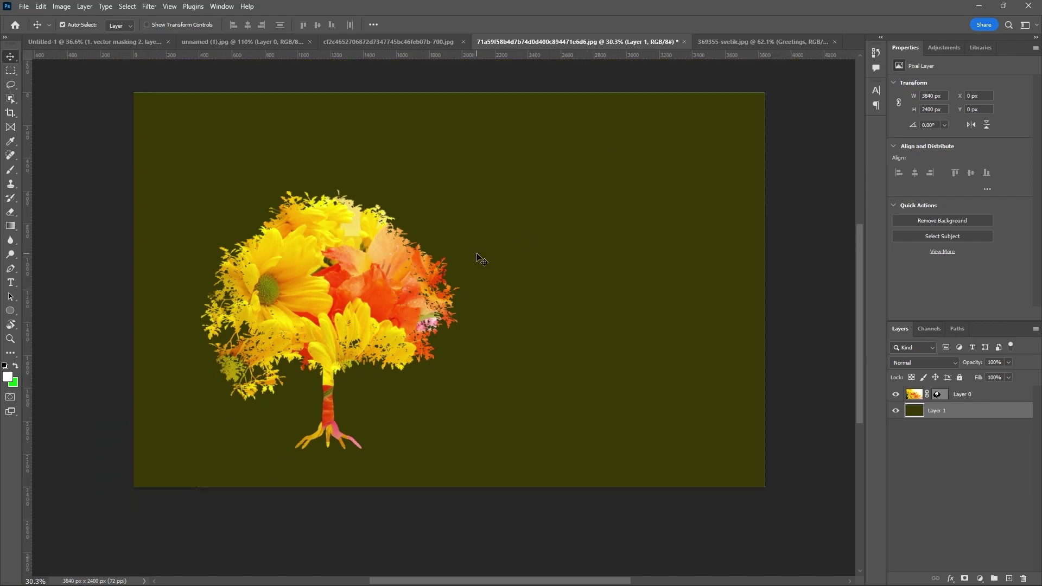